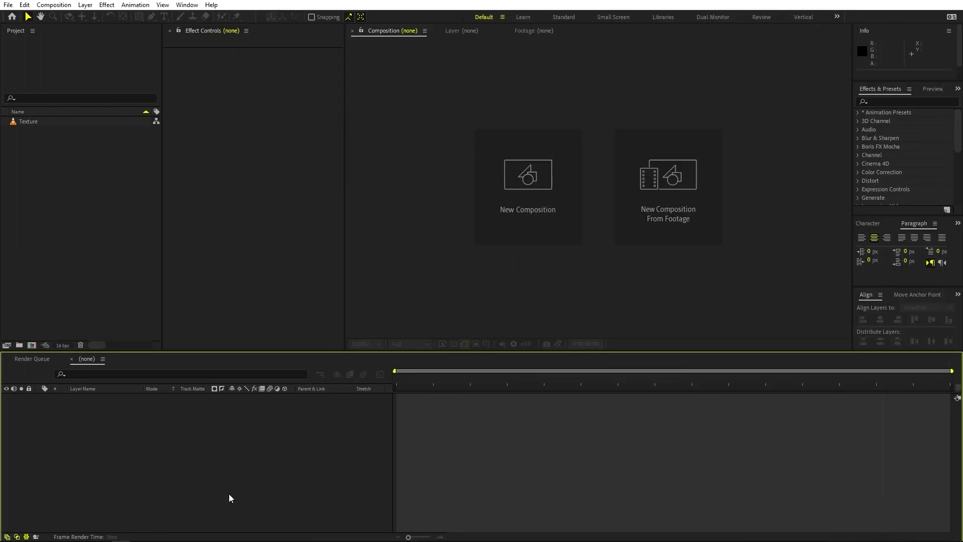
# Create a composition named Main at 1920×1080, 25 fps, lasting 0:00:40:00
pyautogui.click(534, 187)
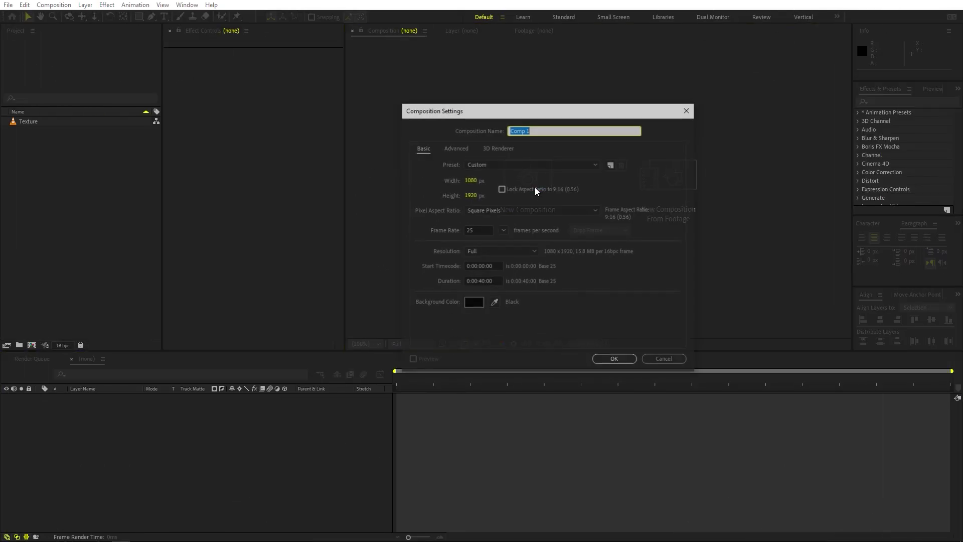
pyautogui.write('Main')
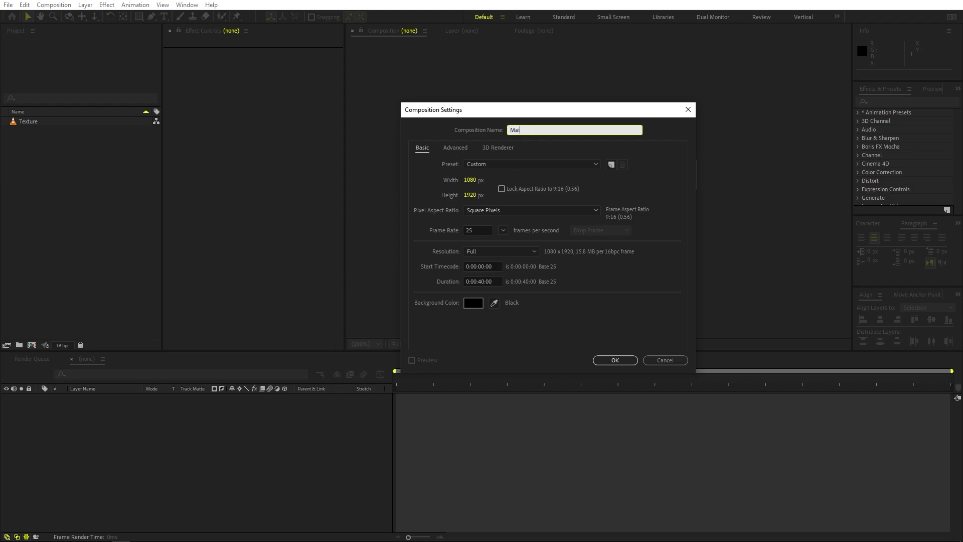
pyautogui.press('Tab')
pyautogui.press('Tab')
pyautogui.press('Tab')
pyautogui.write('1920')
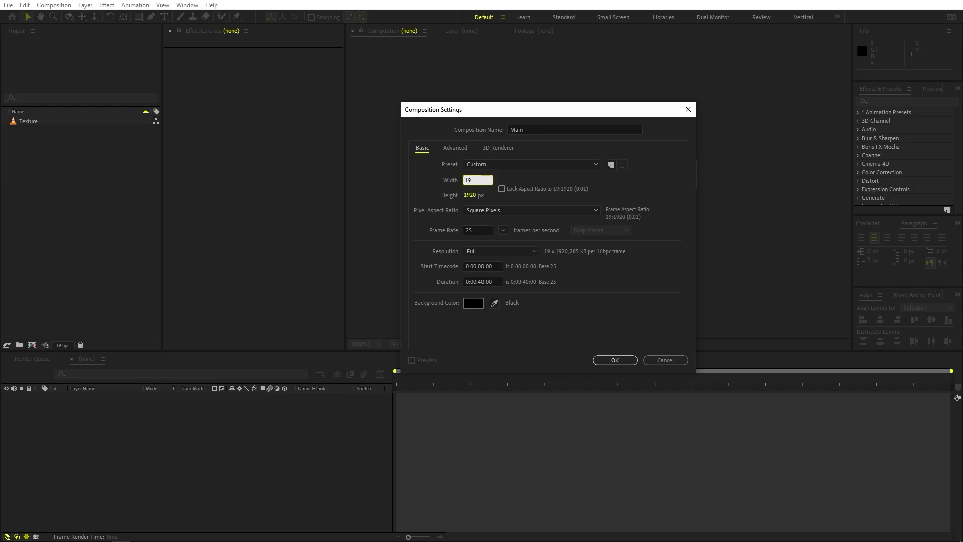
pyautogui.press('Tab')
pyautogui.write('1080')
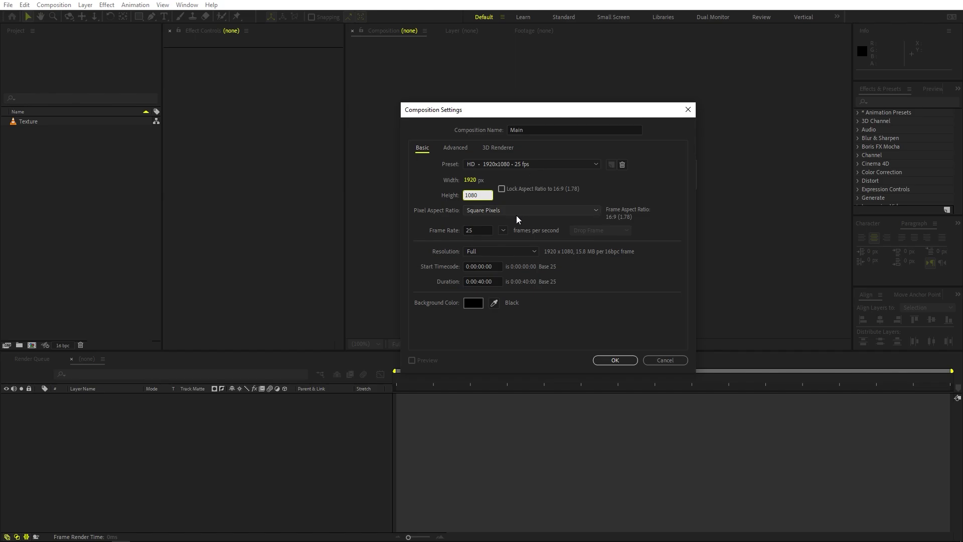
pyautogui.press('Tab')
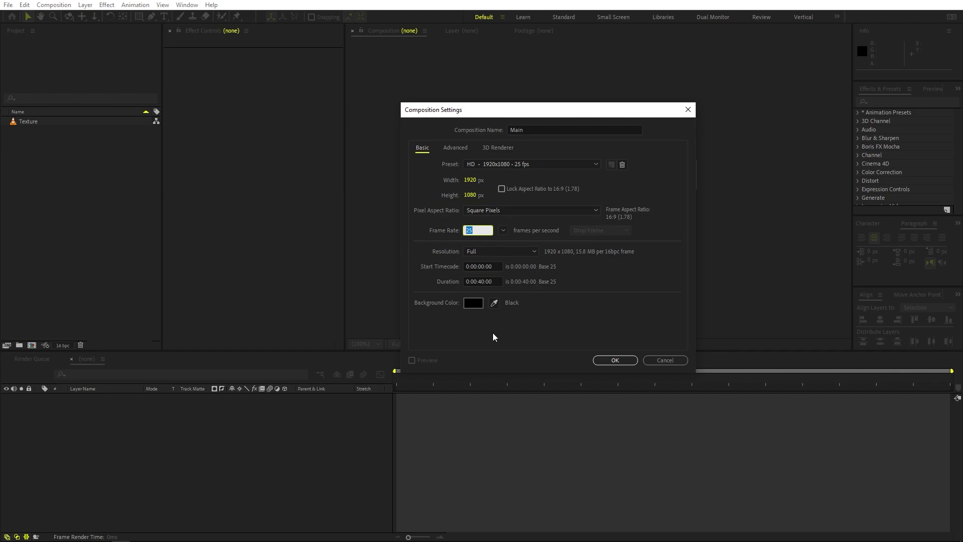
pyautogui.click(472, 292)
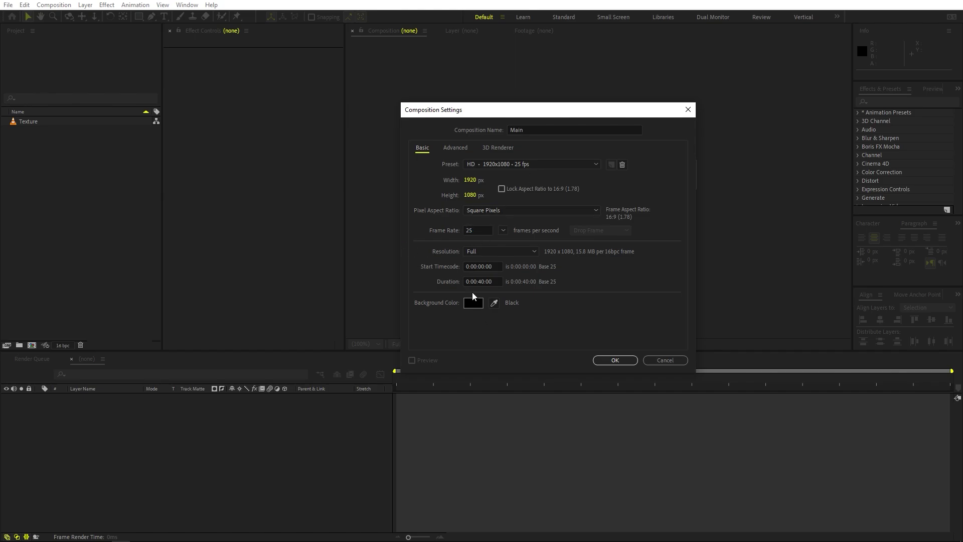
pyautogui.click(612, 360)
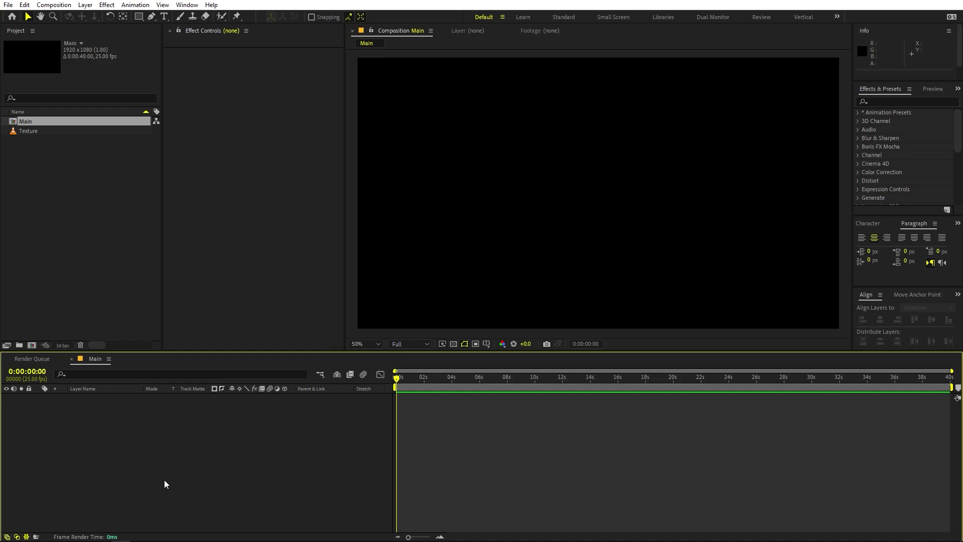
# Add a full-frame solid layer coloured golden yellow FFC600 to Main
pyautogui.rightClick(145, 482)
pyautogui.moveTo(198, 362)
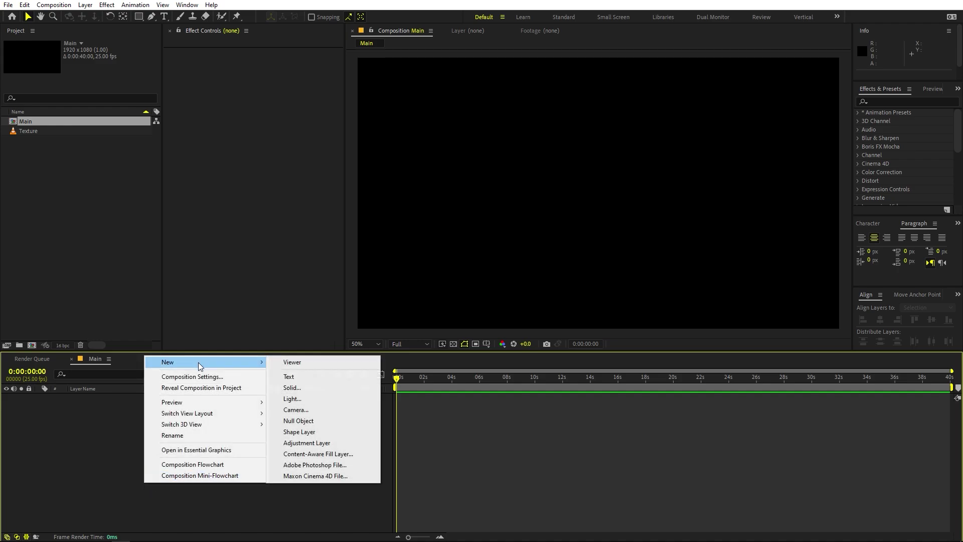
pyautogui.click(292, 387)
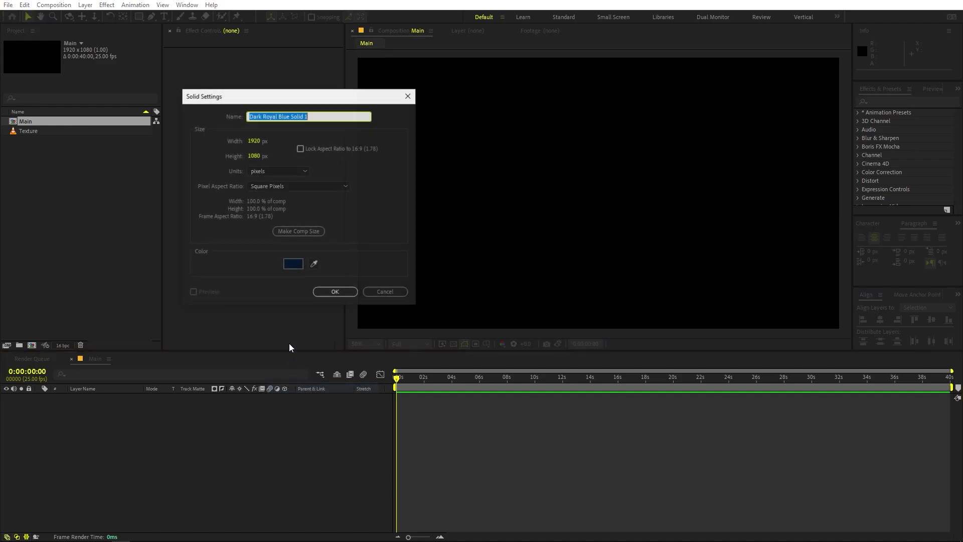
pyautogui.click(293, 264)
pyautogui.click(224, 251)
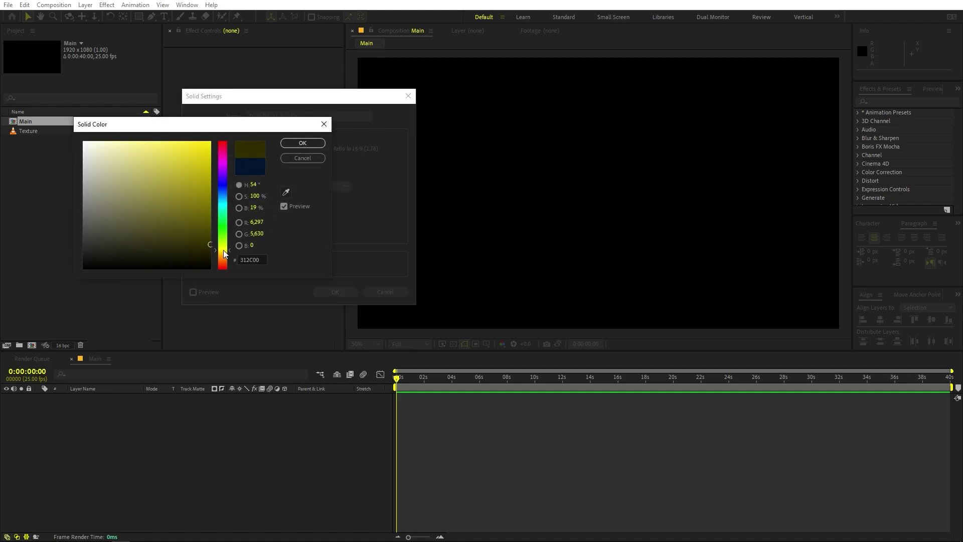
pyautogui.moveTo(196, 178); pyautogui.dragTo(229, 137)
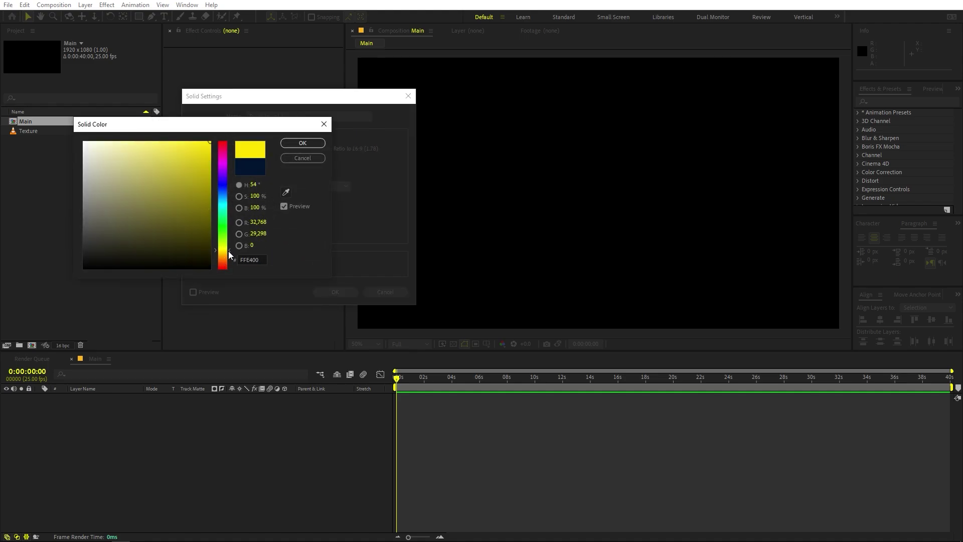
pyautogui.moveTo(229, 252); pyautogui.dragTo(229, 256)
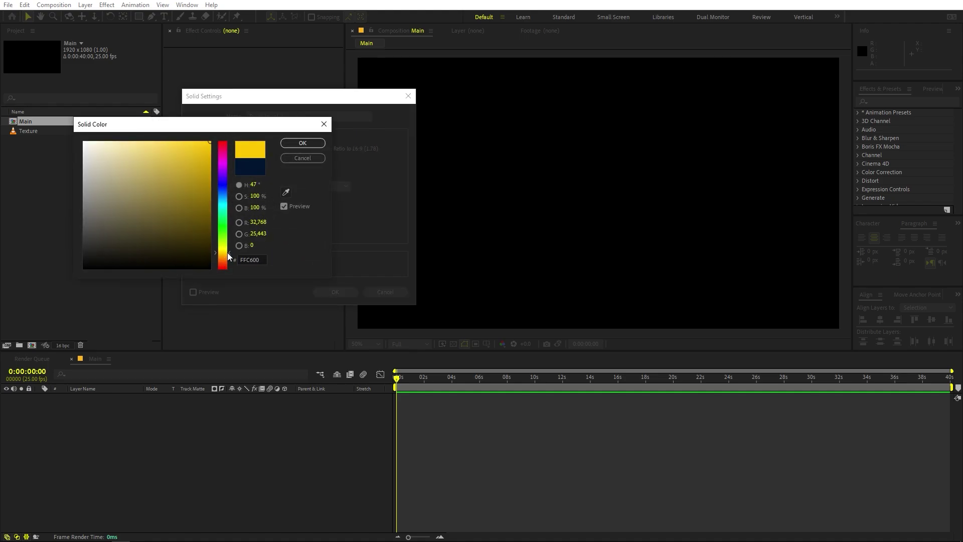
pyautogui.click(303, 143)
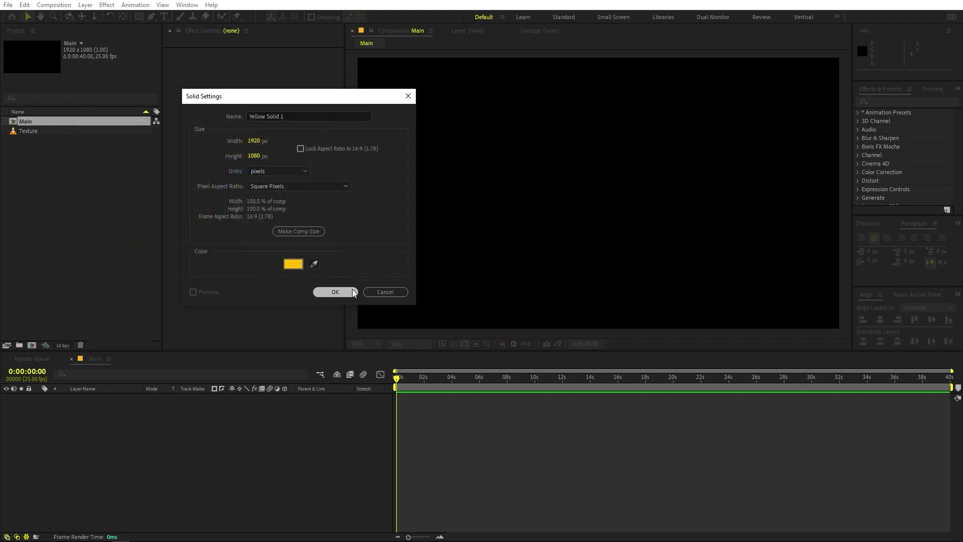
pyautogui.click(335, 292)
pyautogui.click(308, 418)
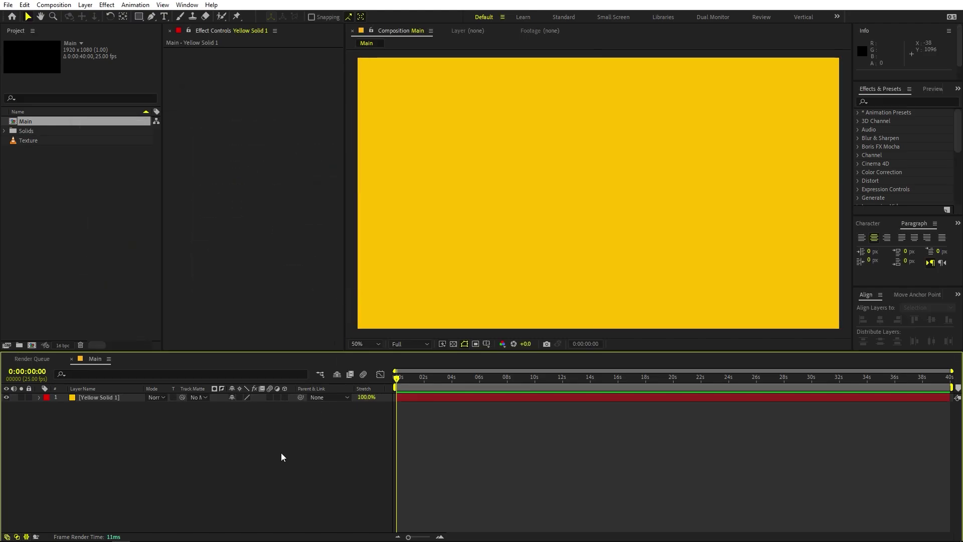
pyautogui.click(92, 269)
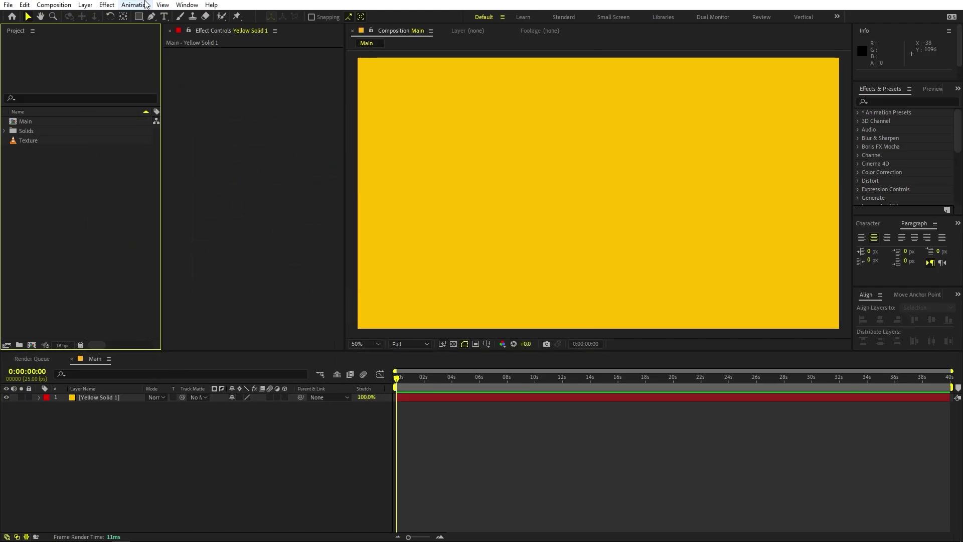
# Create a new composition named Text
pyautogui.click(58, 5)
pyautogui.click(80, 30)
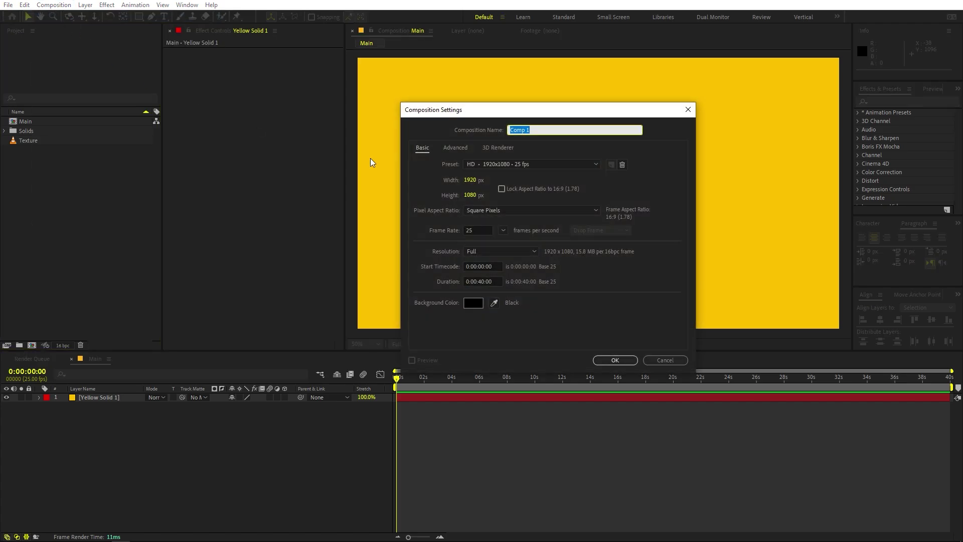
pyautogui.write('Text')
pyautogui.click(614, 360)
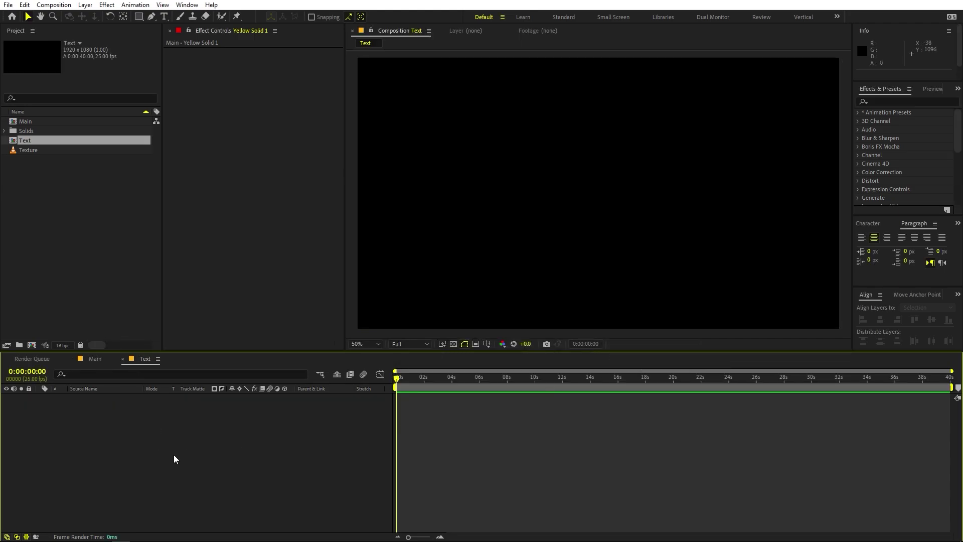
# Type HELLO near the frame centre and set its font to Chuck
pyautogui.click(164, 16)
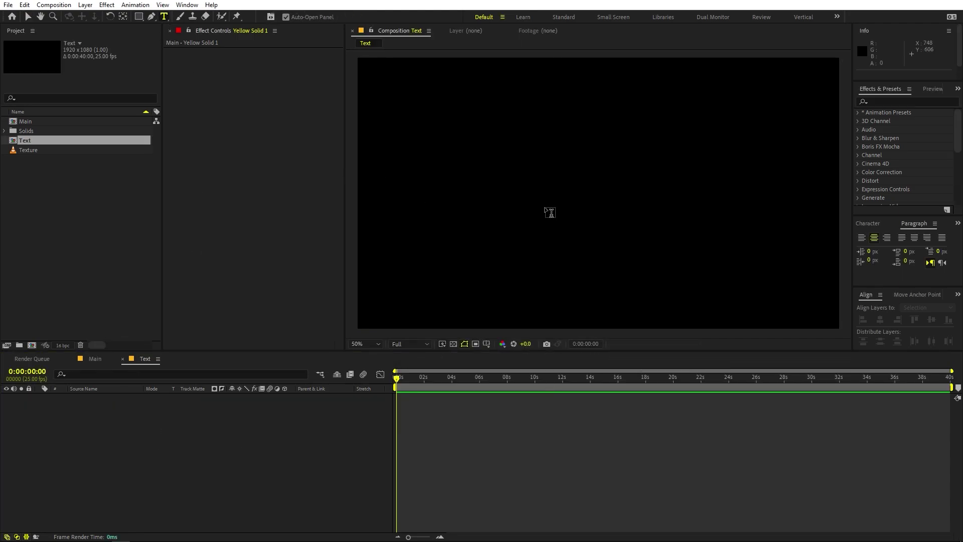
pyautogui.click(529, 171)
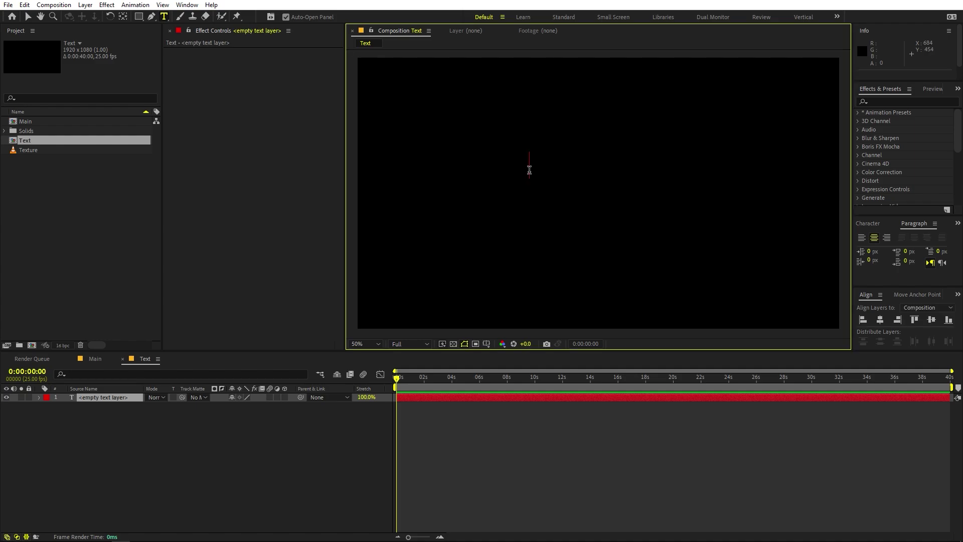
pyautogui.write('HELLO')
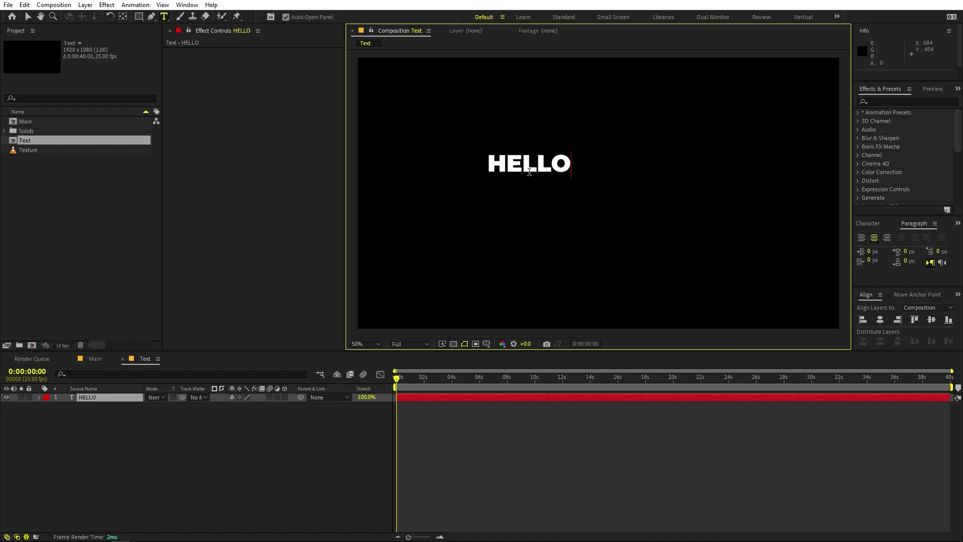
pyautogui.doubleClick(529, 171)
pyautogui.click(874, 225)
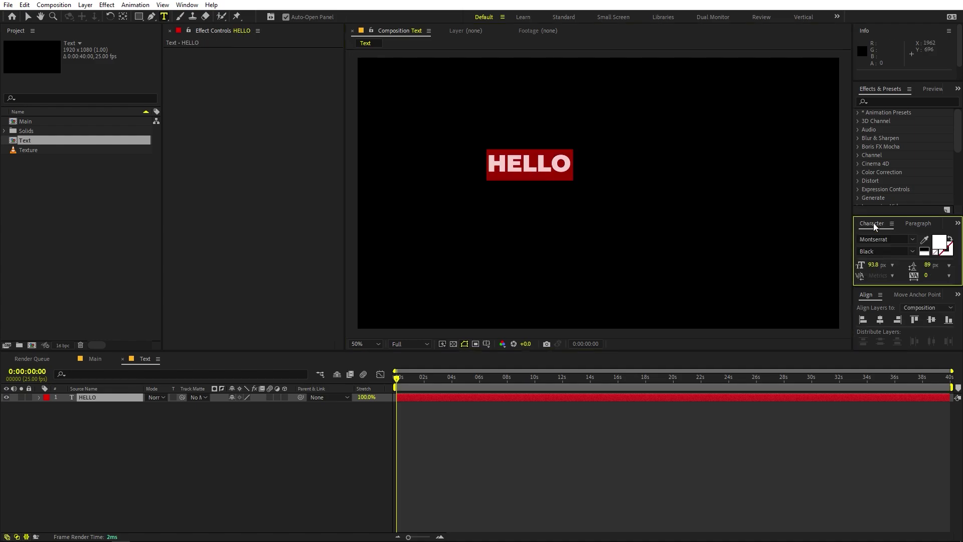
pyautogui.click(879, 239)
pyautogui.write('chu')
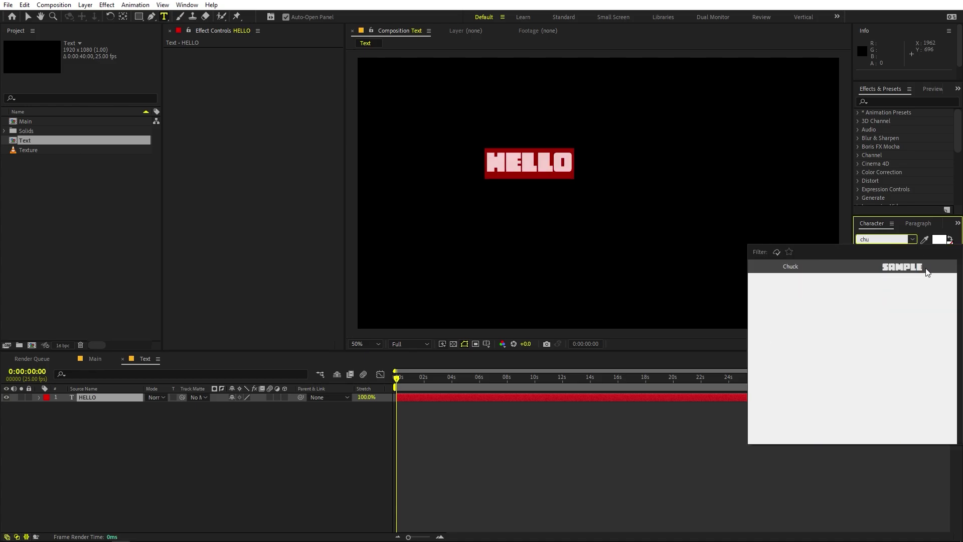
pyautogui.click(927, 271)
pyautogui.click(380, 452)
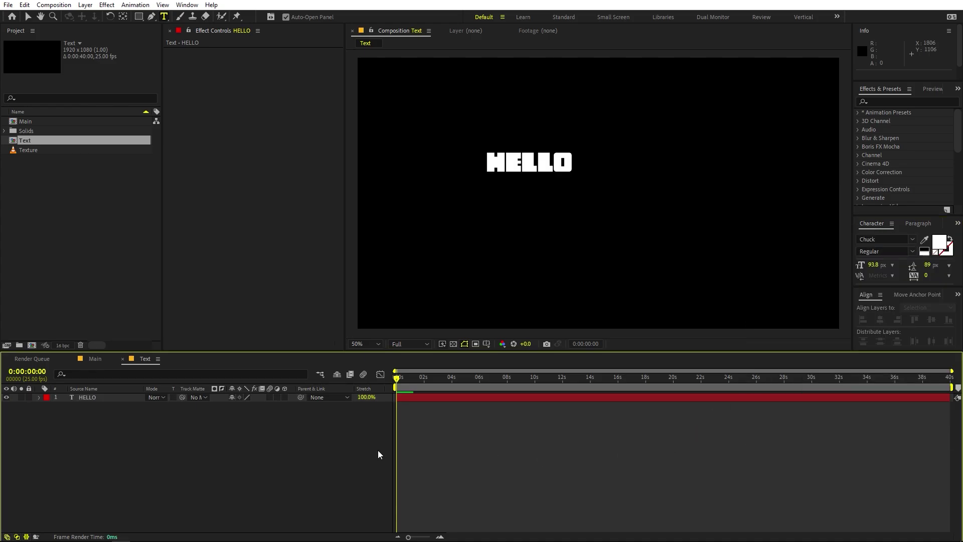
# Scale the HELLO layer to about 368% and centre it horizontally and vertically
pyautogui.click(87, 398)
pyautogui.press('s')
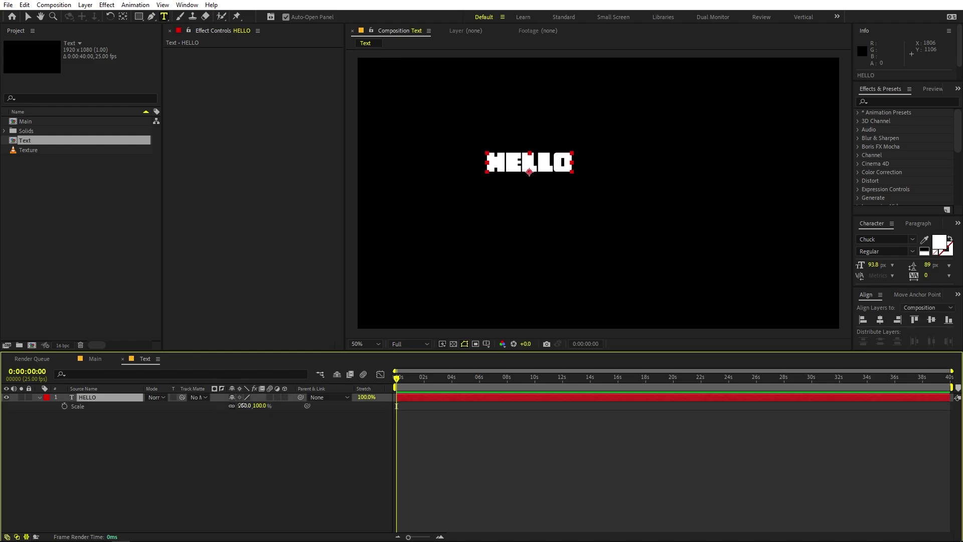
pyautogui.moveTo(243, 406); pyautogui.dragTo(383, 410)
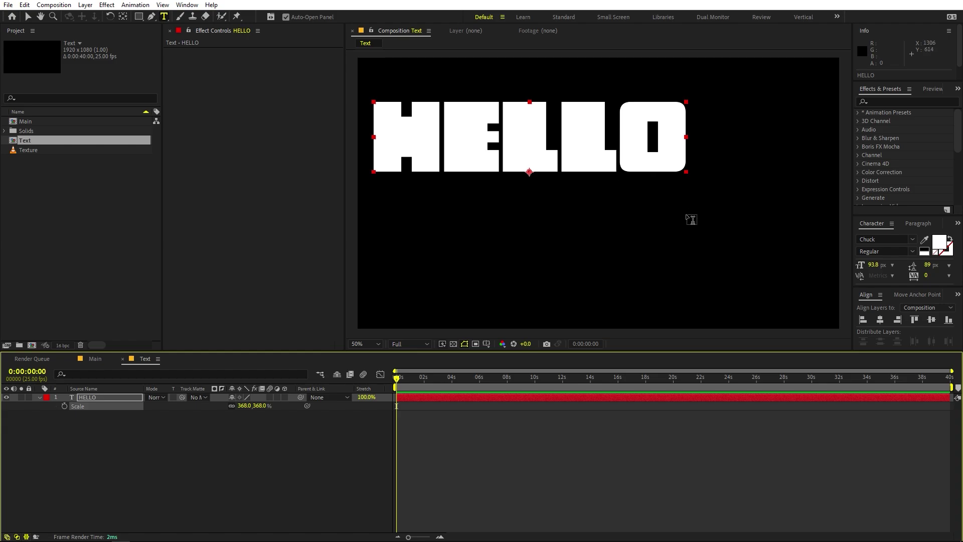
pyautogui.click(880, 321)
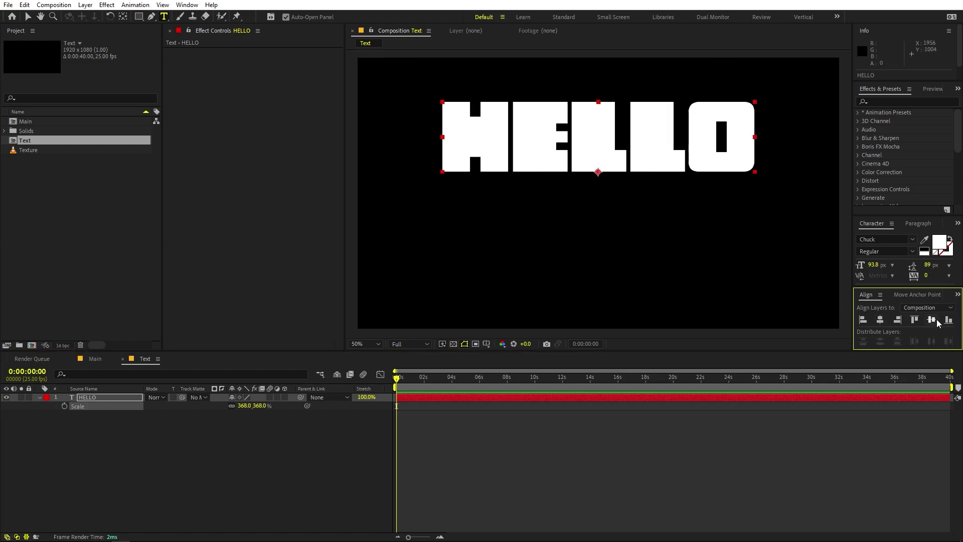
pyautogui.click(935, 321)
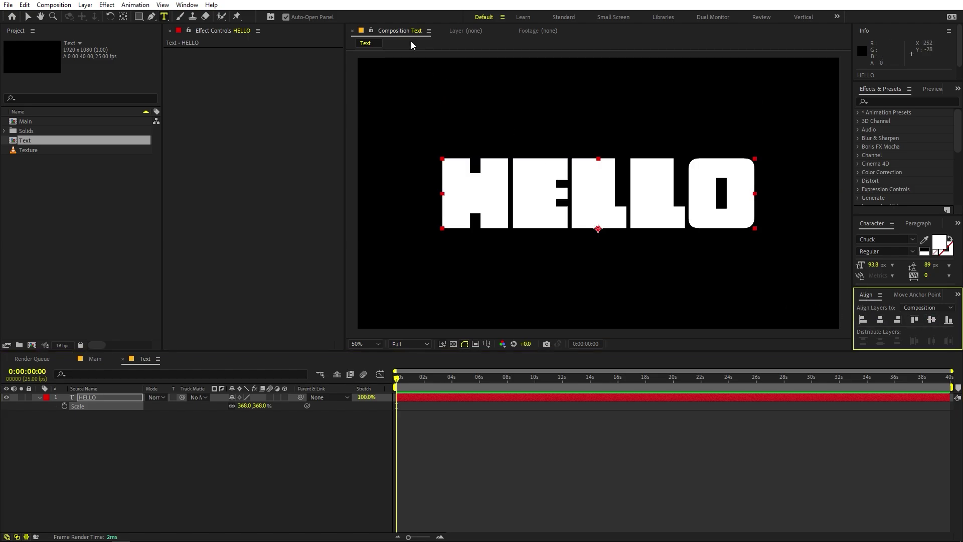
# Switch back to the Main composition
pyautogui.click(187, 5)
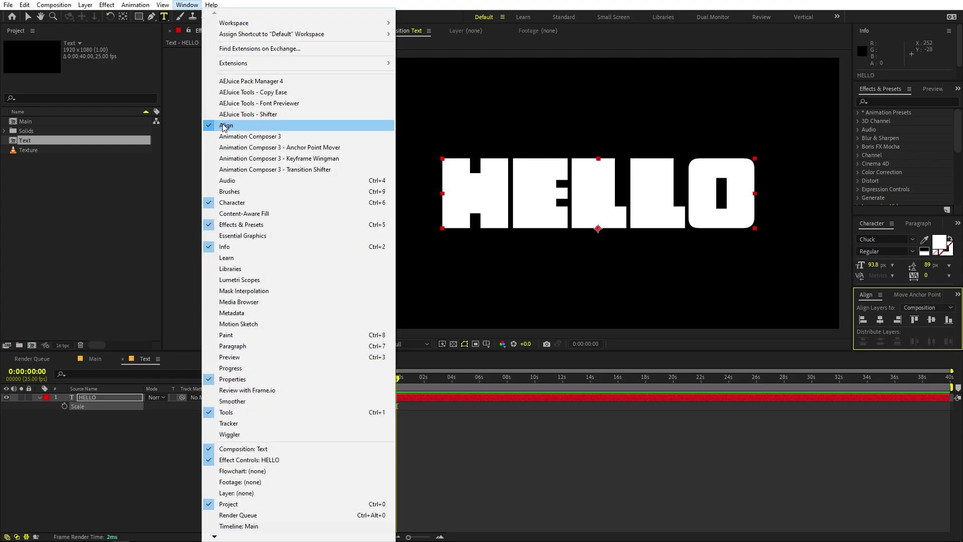
pyautogui.click(42, 412)
pyautogui.click(92, 399)
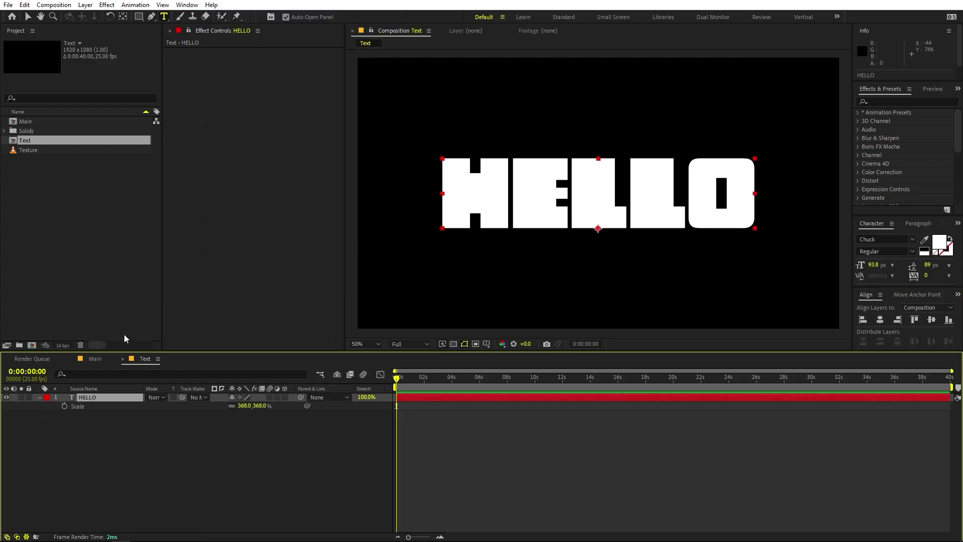
pyautogui.click(95, 359)
pyautogui.click(73, 236)
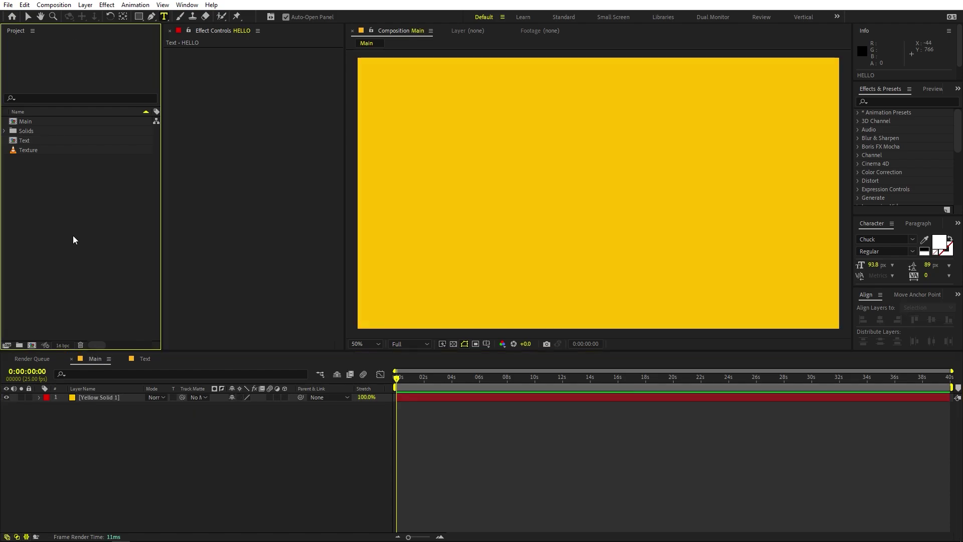
# Place the Text composition in Main and apply a Drop Shadow with distance 17
pyautogui.moveTo(25, 142); pyautogui.dragTo(107, 396)
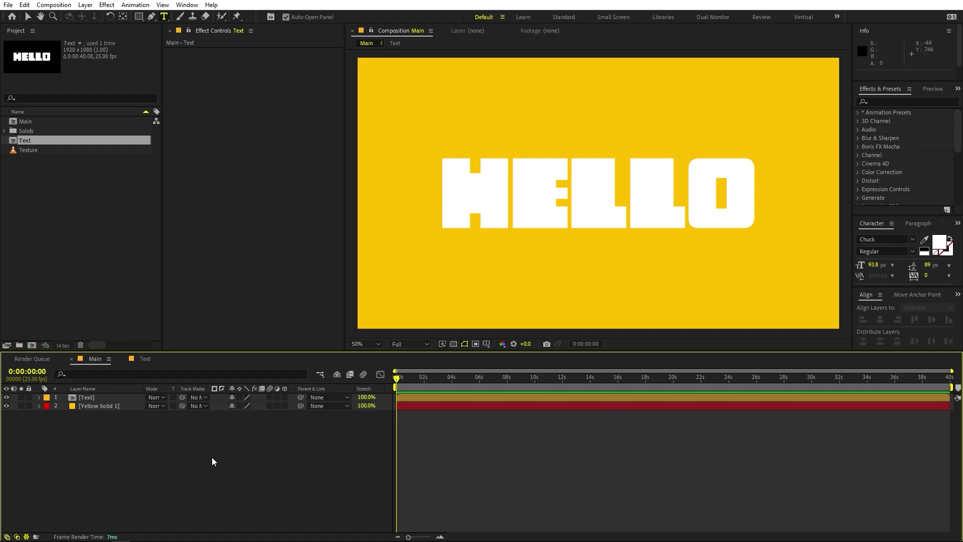
pyautogui.click(96, 397)
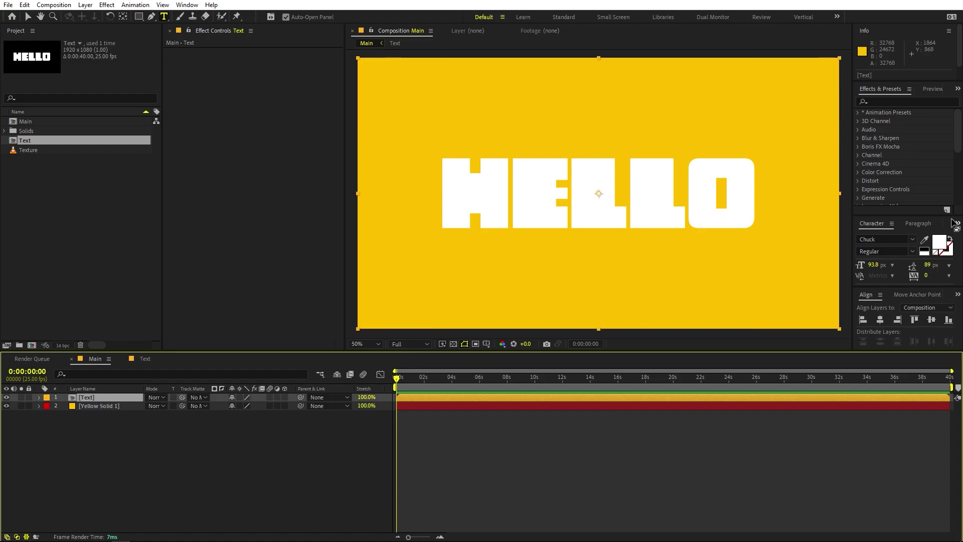
pyautogui.click(889, 99)
pyautogui.write('drop')
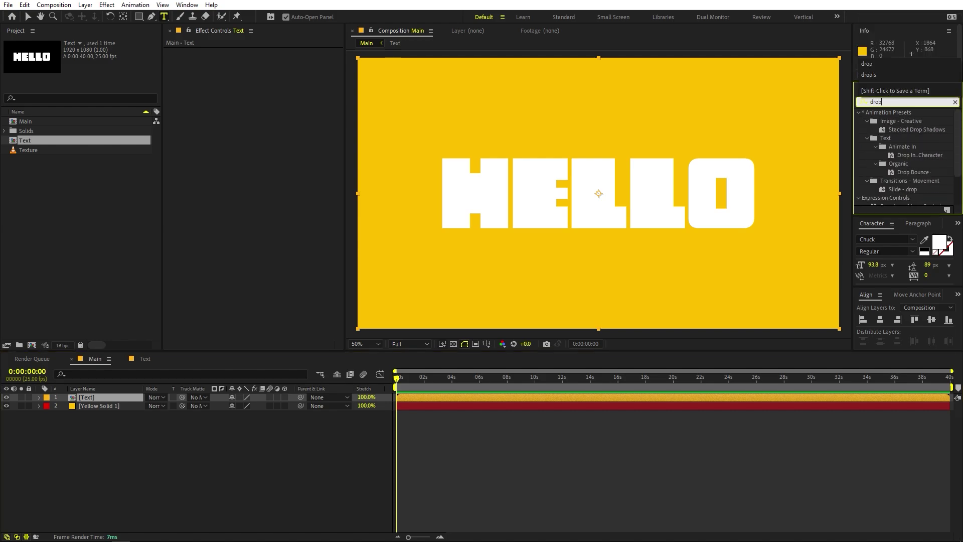
pyautogui.write(' s')
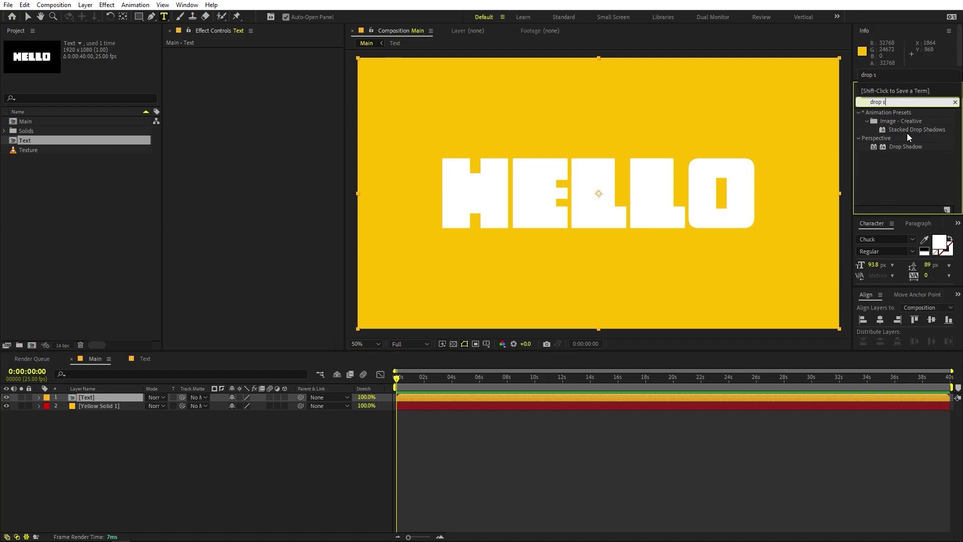
pyautogui.moveTo(913, 149); pyautogui.dragTo(124, 396)
pyautogui.press('v')
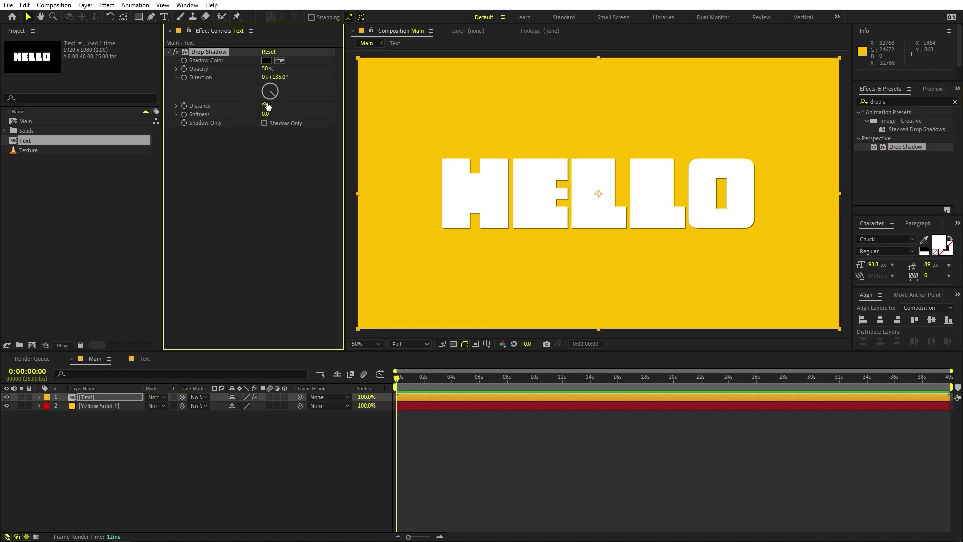
pyautogui.moveTo(266, 107); pyautogui.dragTo(275, 111)
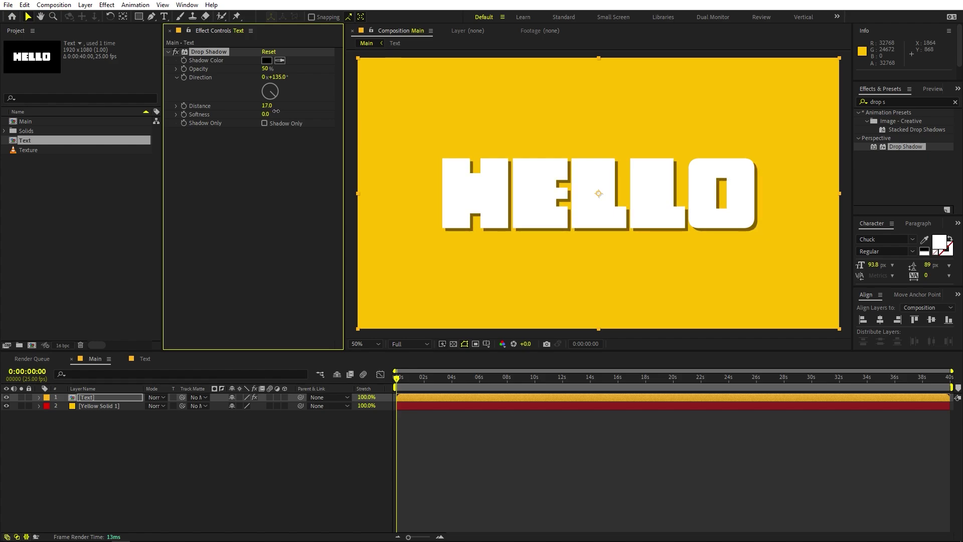
pyautogui.click(103, 400)
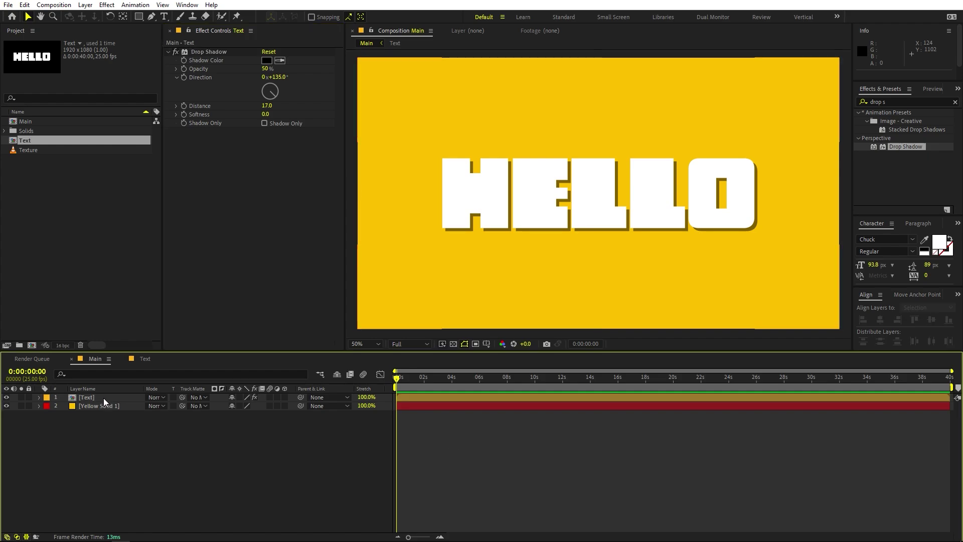
# Make the Text layer 3D and duplicate it with Ctrl+D
pyautogui.click(98, 396)
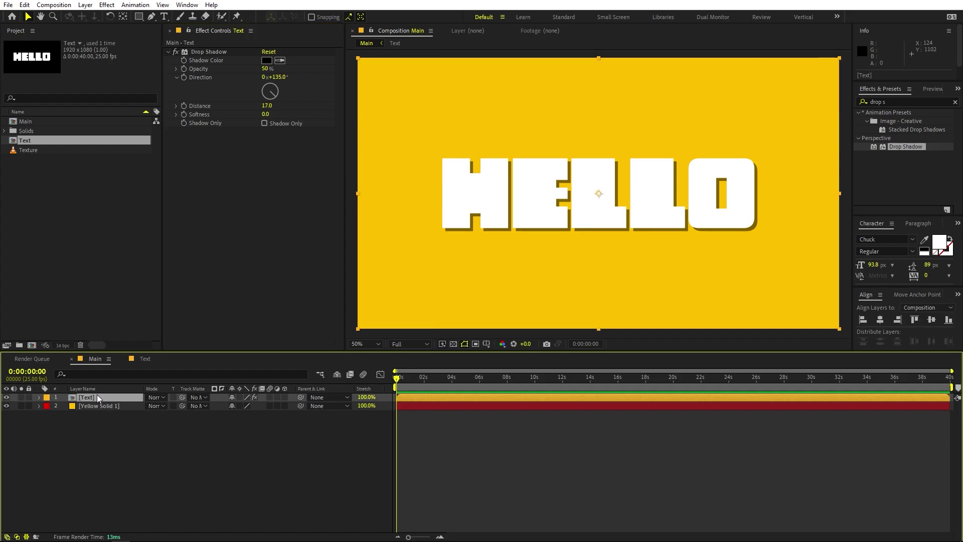
pyautogui.click(284, 396)
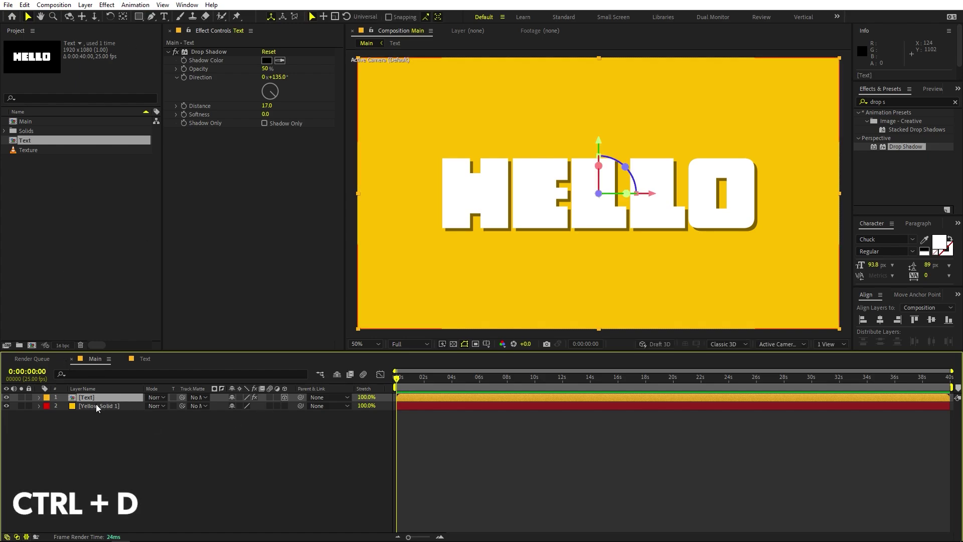
pyautogui.hotkey('ctrl', 'd')
pyautogui.hotkey('ctrl', 'd')
pyautogui.hotkey('ctrl', 'd')
pyautogui.hotkey('ctrl', 'd')
pyautogui.hotkey('ctrl', 'd')
pyautogui.hotkey('ctrl', 'd')
pyautogui.hotkey('ctrl', 'd')
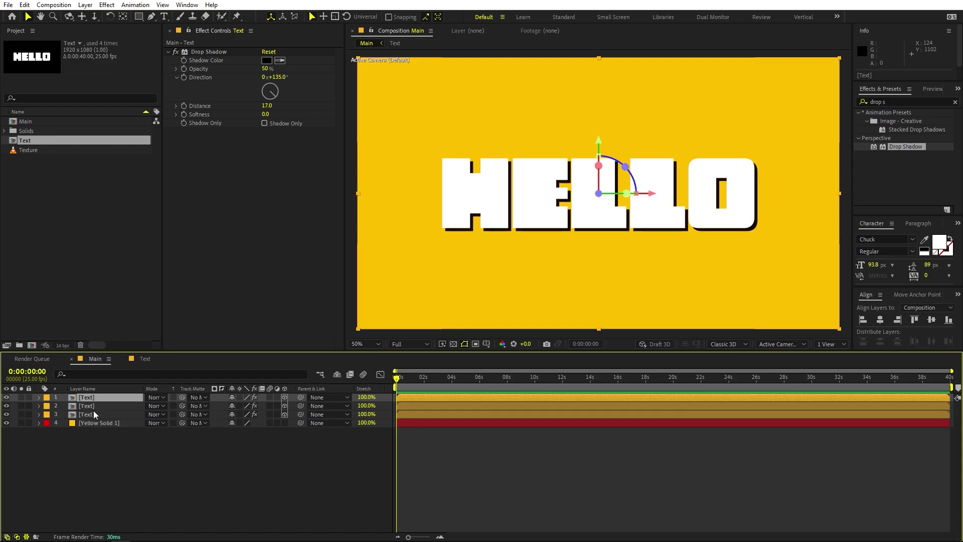
pyautogui.hotkey('ctrl', 'd')
pyautogui.hotkey('ctrl', 'd')
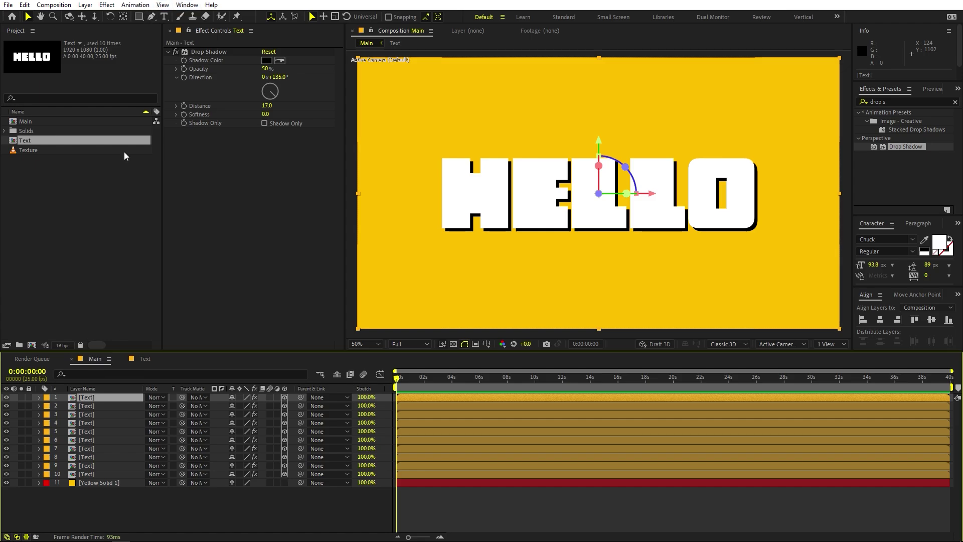
# Draw rectangular mask slices on text copies covering the H, O, LO, HE and L
pyautogui.click(139, 17)
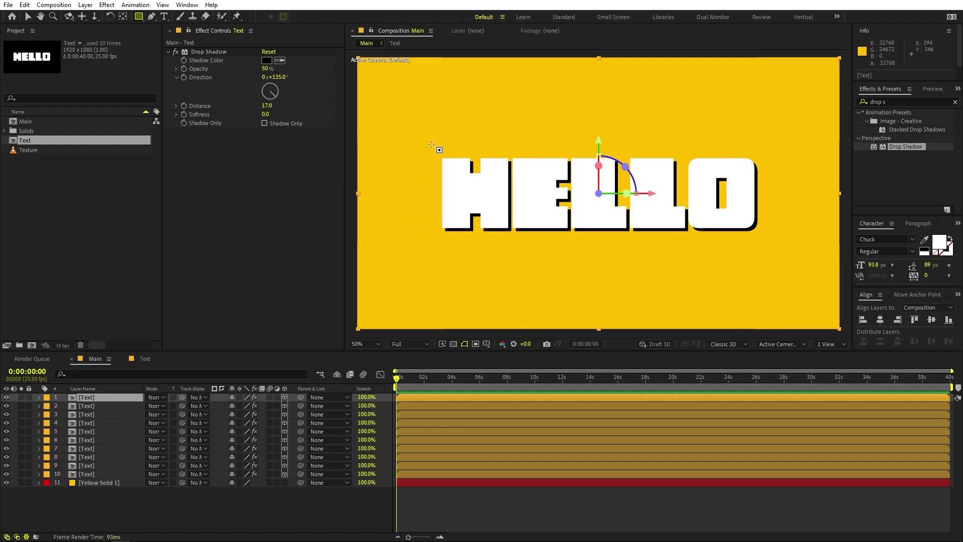
pyautogui.moveTo(431, 144); pyautogui.dragTo(512, 183)
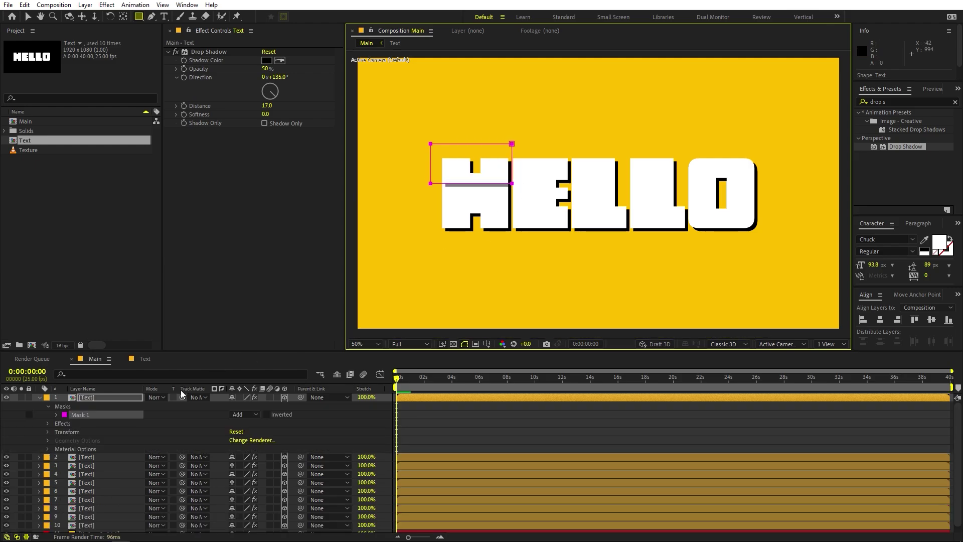
pyautogui.click(688, 111)
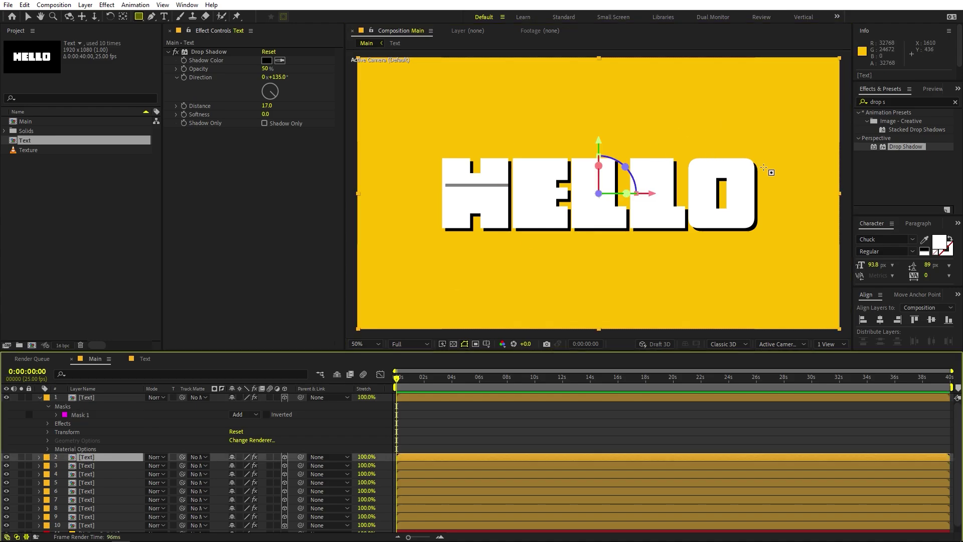
pyautogui.moveTo(782, 177); pyautogui.dragTo(626, 199)
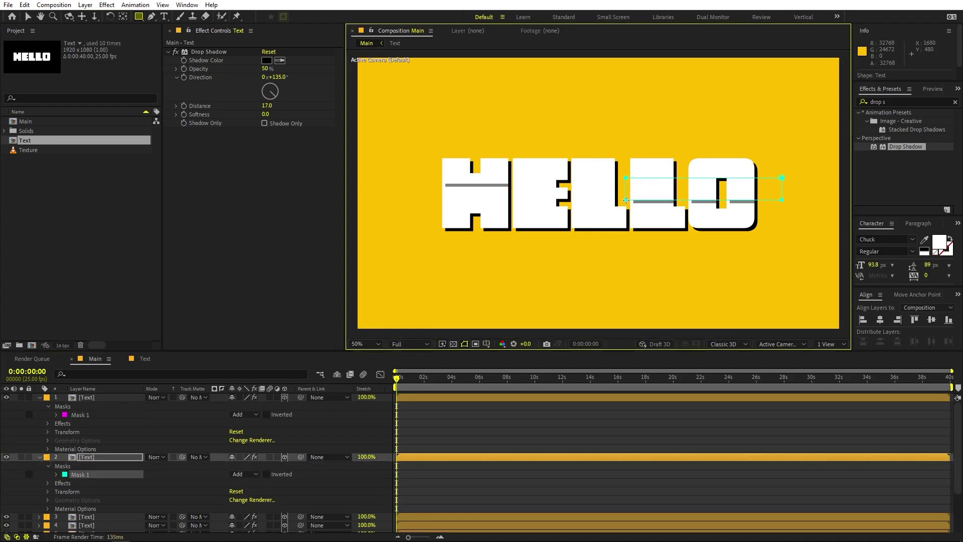
pyautogui.click(99, 516)
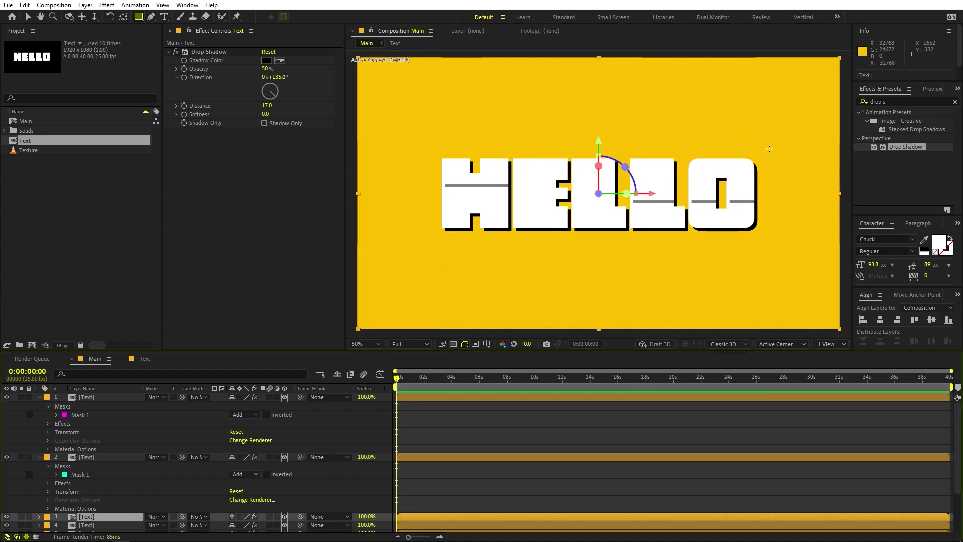
pyautogui.moveTo(771, 141)
pyautogui.mouseDown()
pyautogui.moveTo(688, 185)
pyautogui.moveTo(627, 186)
pyautogui.moveTo(685, 190)
pyautogui.mouseUp()
pyautogui.scroll(-3, 139, 477)
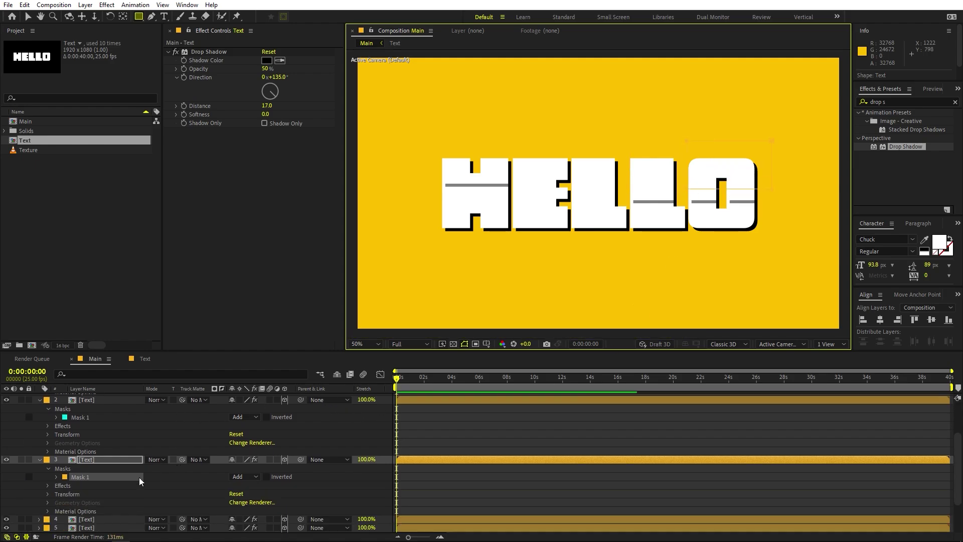
pyautogui.click(86, 518)
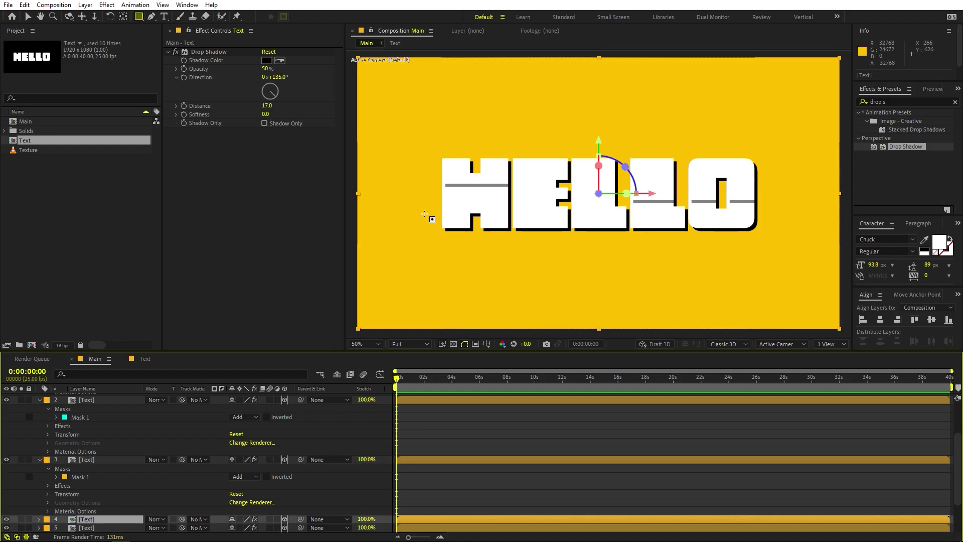
pyautogui.moveTo(426, 147)
pyautogui.mouseDown()
pyautogui.moveTo(468, 173)
pyautogui.moveTo(557, 186)
pyautogui.mouseUp()
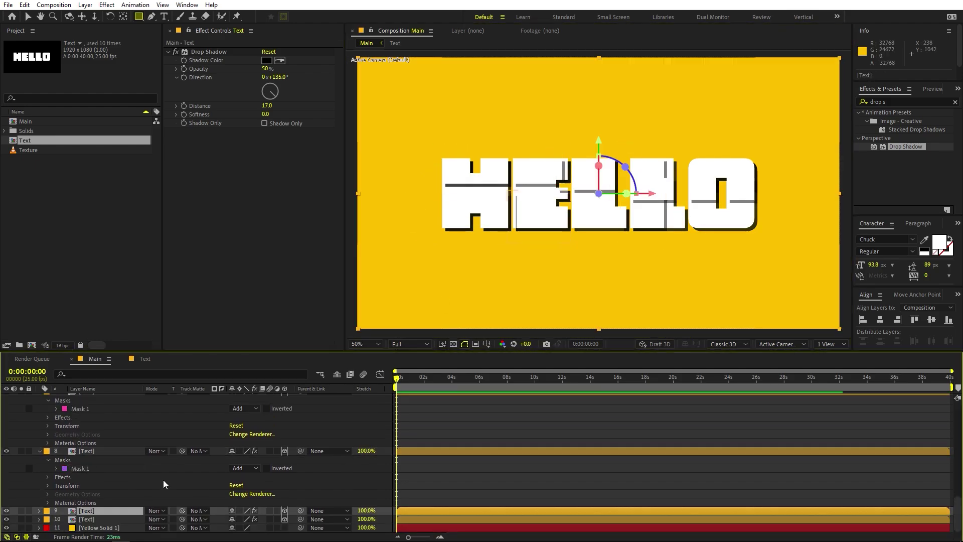
pyautogui.moveTo(767, 197); pyautogui.dragTo(668, 246)
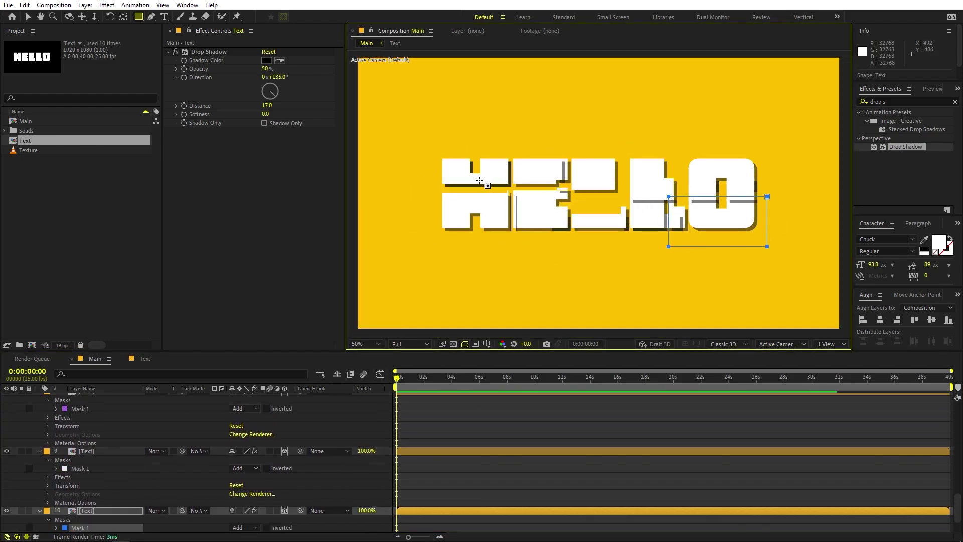
pyautogui.scroll(-2, 82, 524)
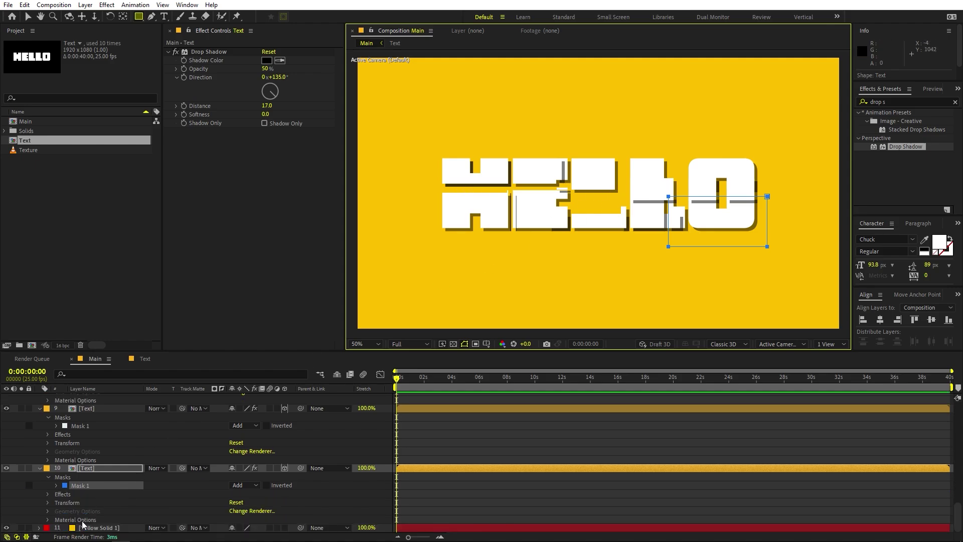
# Duplicate text layer 10 and move the copied slice left onto the H
pyautogui.click(96, 467)
pyautogui.hotkey('ctrl', 'd')
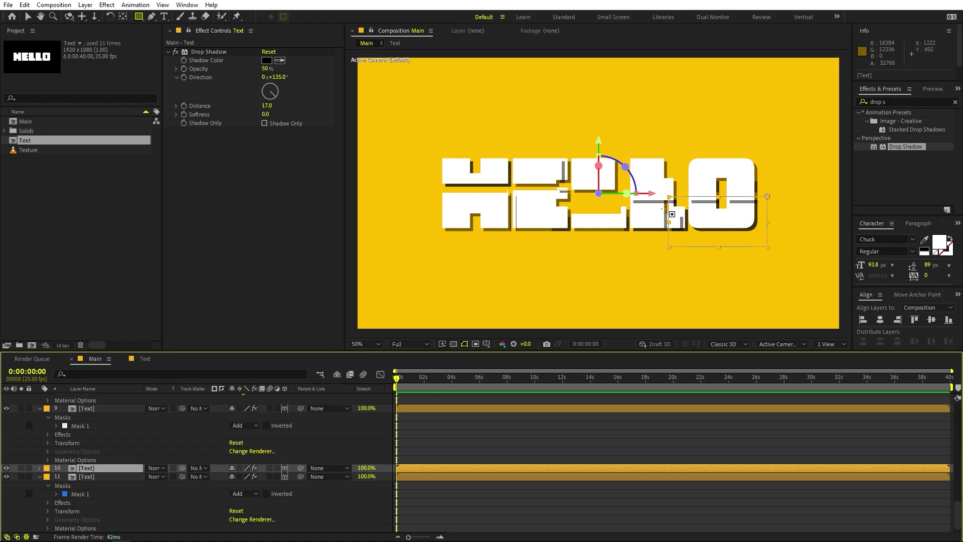
pyautogui.press('v')
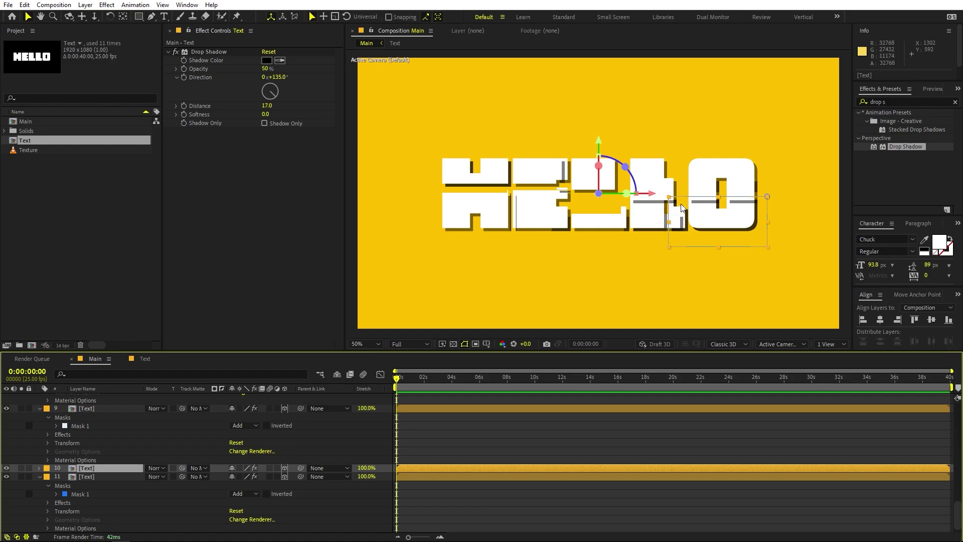
pyautogui.click(694, 214)
pyautogui.moveTo(695, 214); pyautogui.dragTo(461, 203)
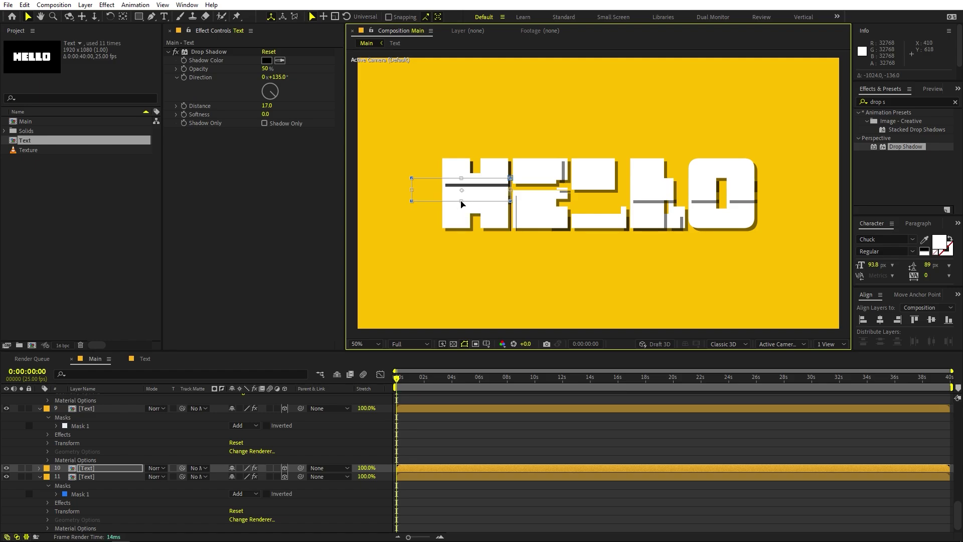
# Make two more copies of layer 10, sliding their masks right along the word
pyautogui.click(104, 468)
pyautogui.hotkey('ctrl', 'd')
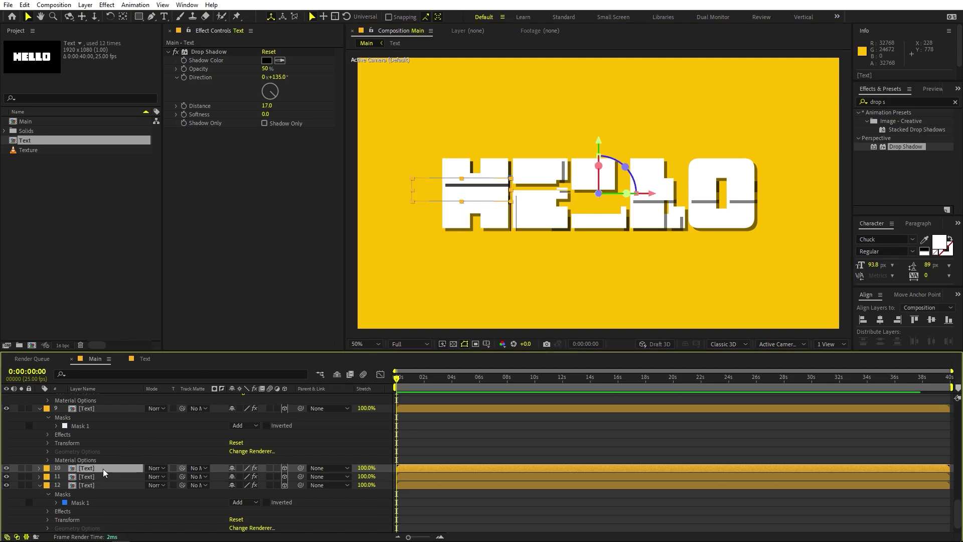
pyautogui.click(462, 178)
pyautogui.moveTo(456, 195); pyautogui.dragTo(520, 192)
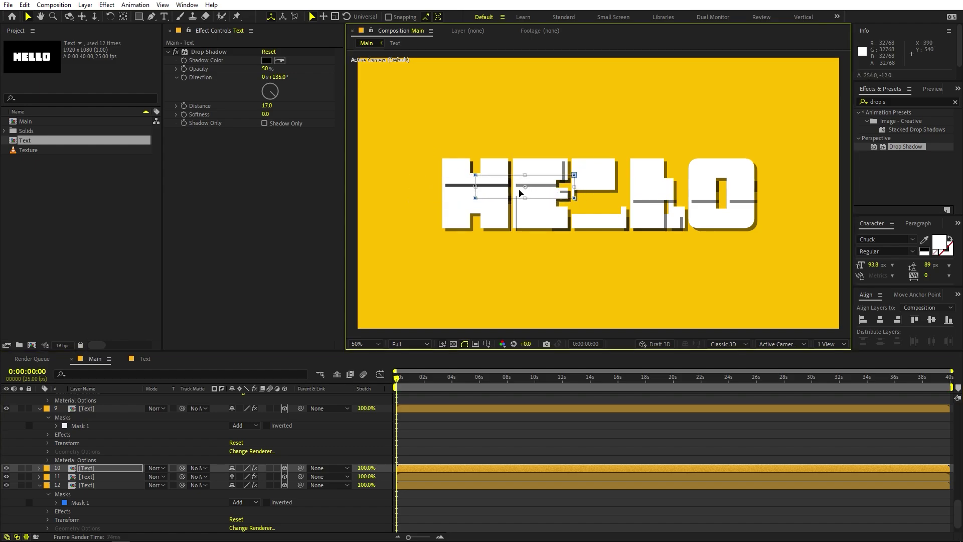
pyautogui.click(131, 470)
pyautogui.hotkey('ctrl', 'd')
pyautogui.moveTo(558, 184); pyautogui.dragTo(627, 203)
pyautogui.click(514, 450)
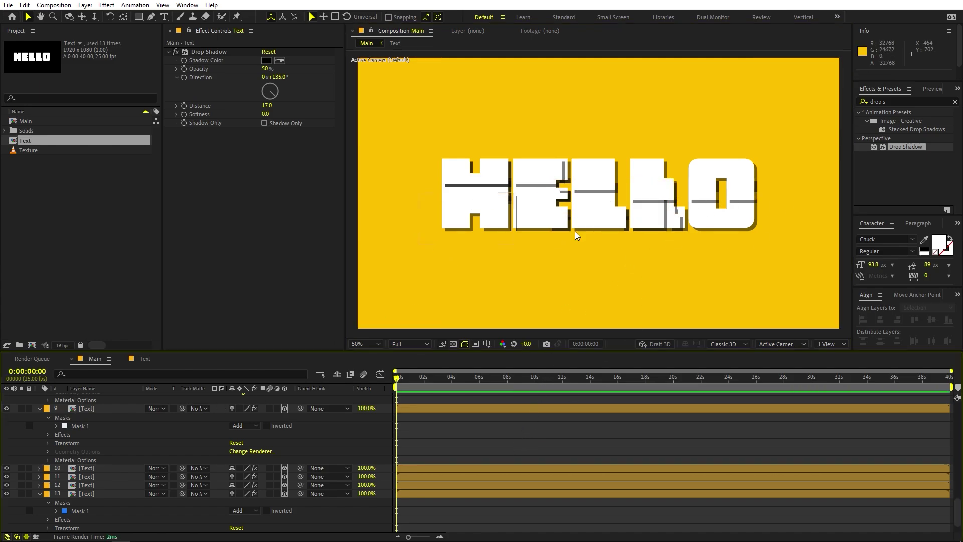
# Select all thirteen text slice layers
pyautogui.scroll(-3, 130, 436)
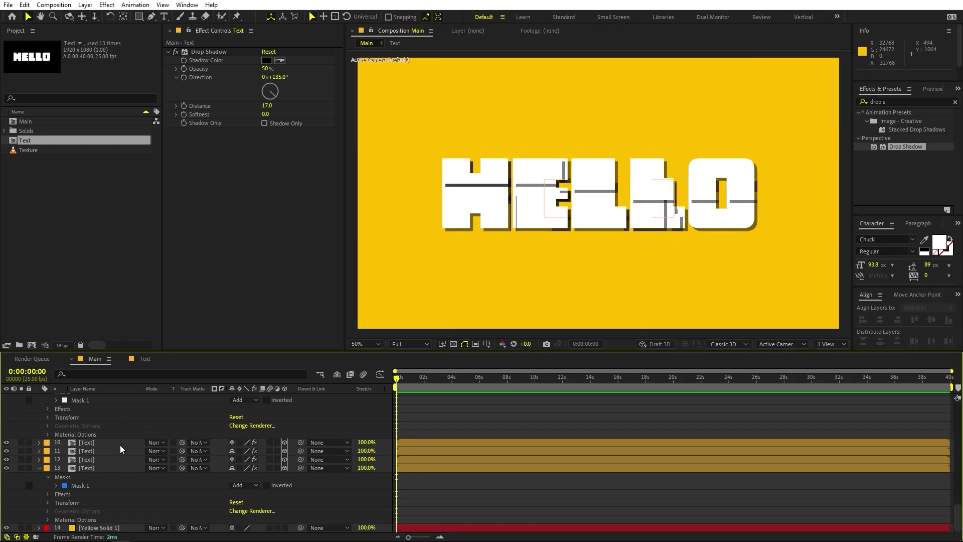
pyautogui.click(93, 467)
pyautogui.scroll(15, 93, 465)
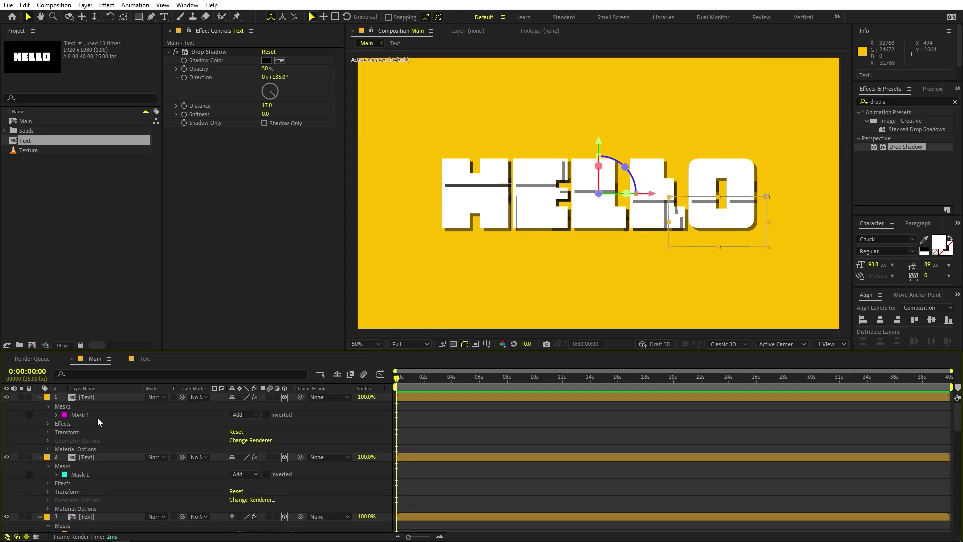
pyautogui.keyDown('shift'); pyautogui.click(88, 396); pyautogui.keyUp('shift')
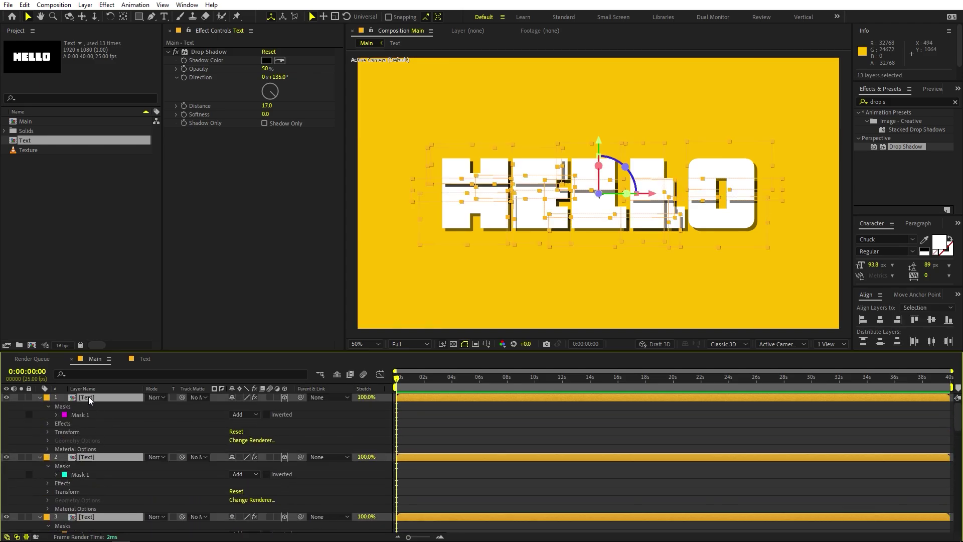
# Add Position keyframes at 0:00:04:00 to all thirteen slices, then return to 0
pyautogui.press('p')
pyautogui.scroll(3, 120, 416)
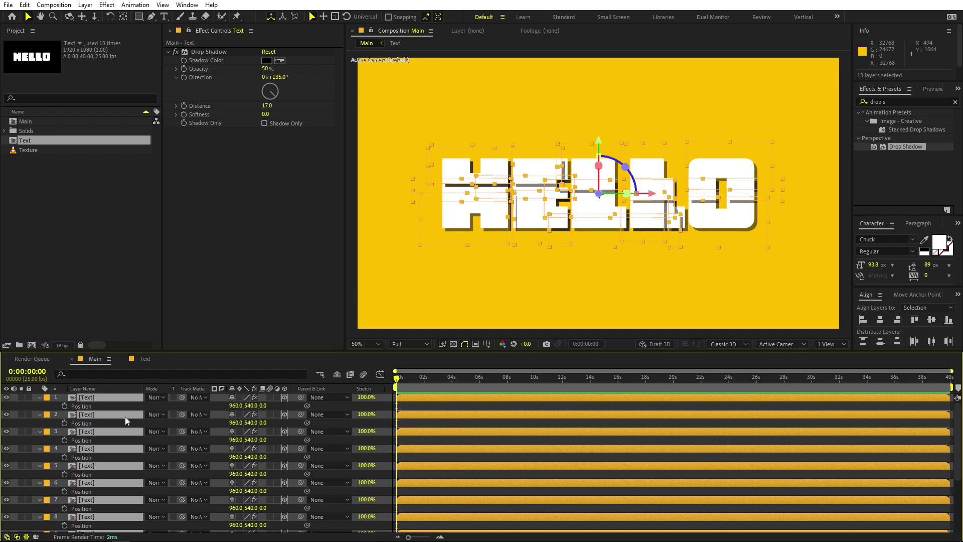
pyautogui.moveTo(423, 380); pyautogui.dragTo(452, 383)
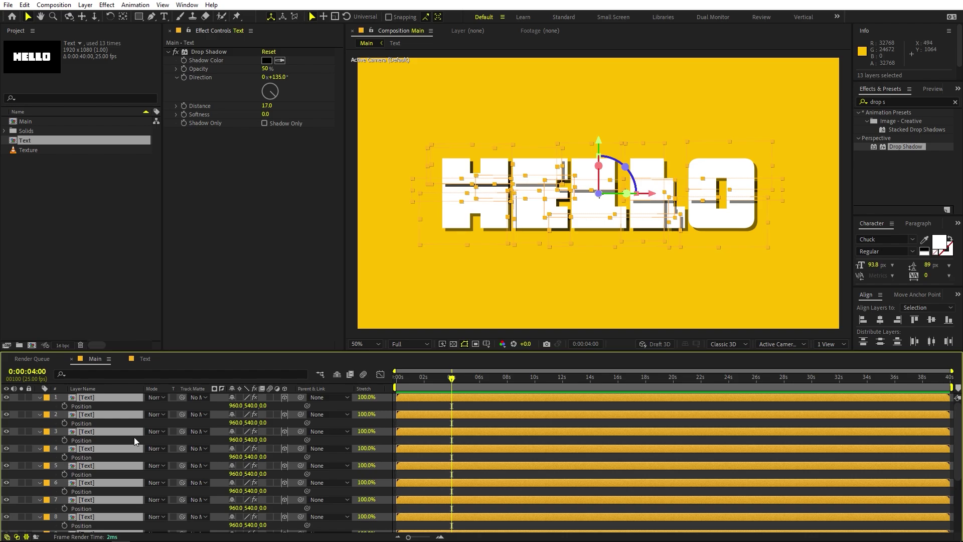
pyautogui.click(65, 405)
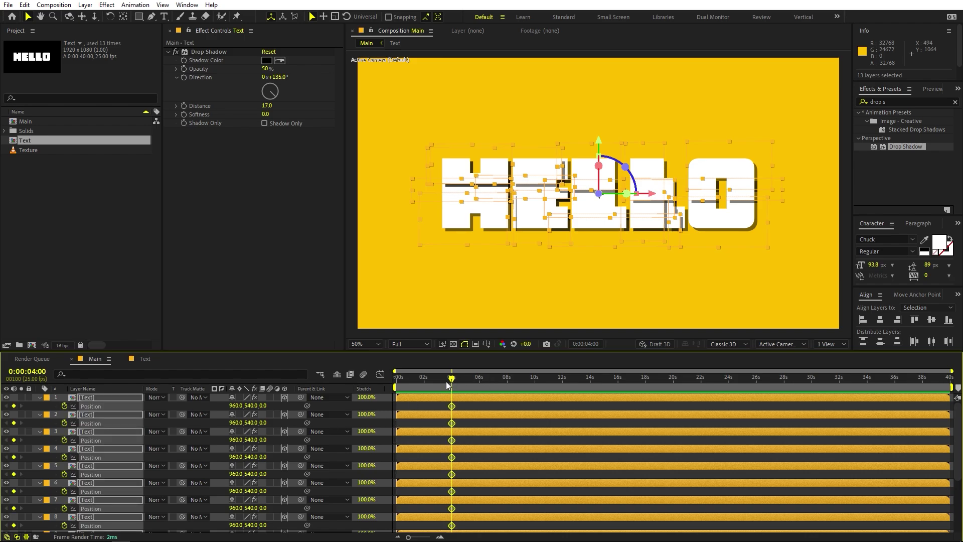
pyautogui.moveTo(450, 381); pyautogui.dragTo(394, 382)
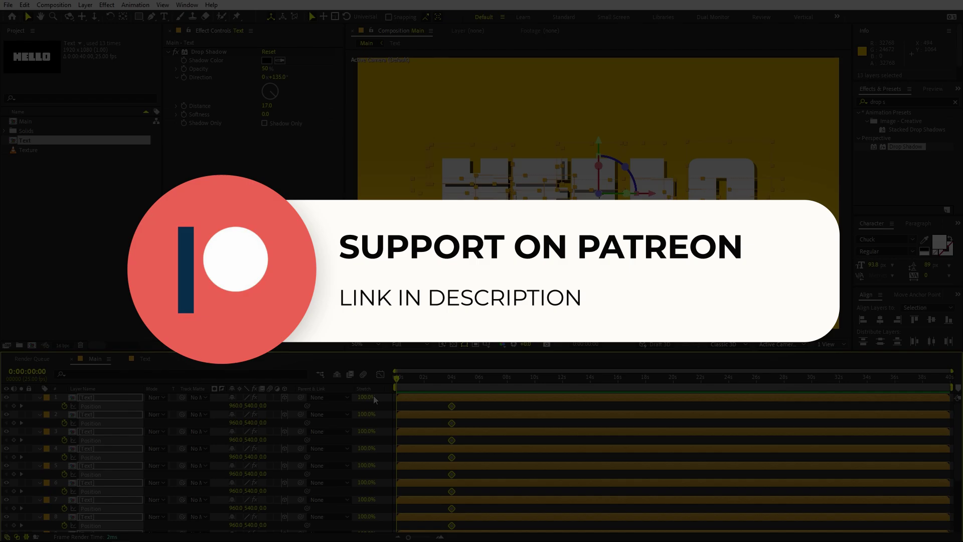
# Add a Two-Node Camera named Camera 1 to the Main composition
pyautogui.click(373, 395)
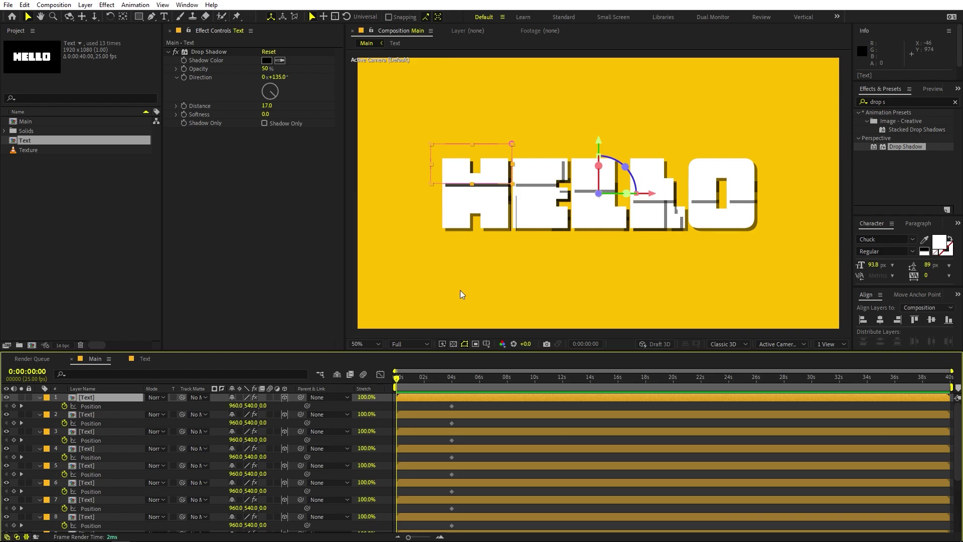
pyautogui.click(487, 403)
pyautogui.click(85, 5)
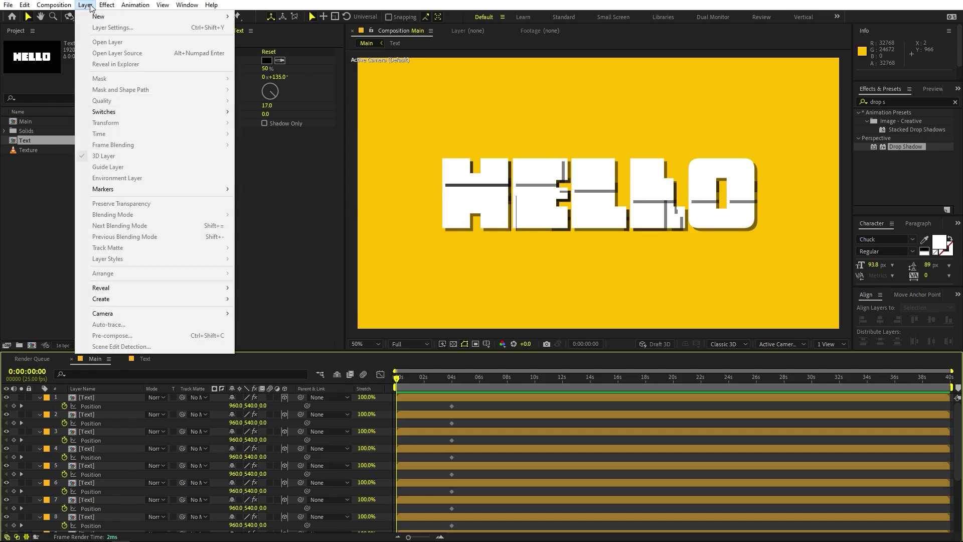
pyautogui.moveTo(99, 16)
pyautogui.click(285, 52)
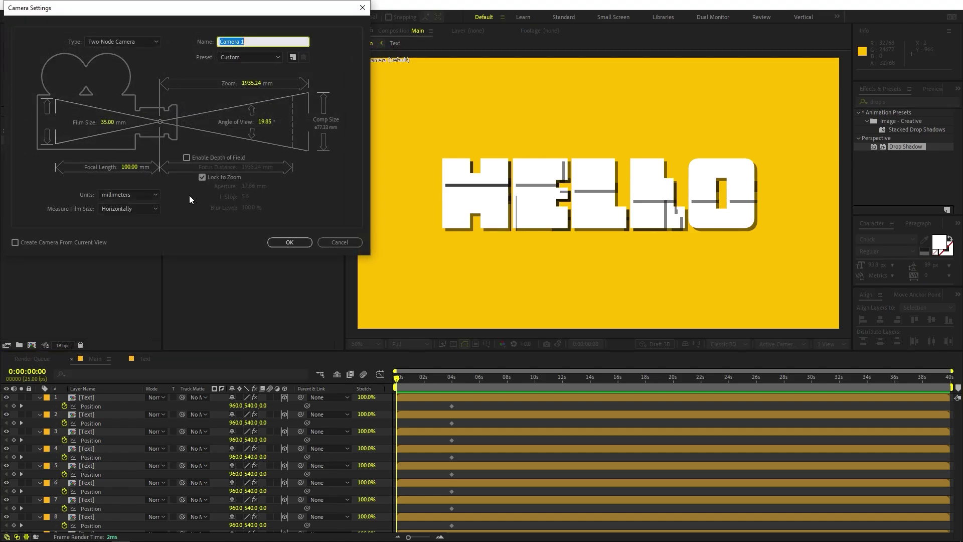
pyautogui.click(299, 243)
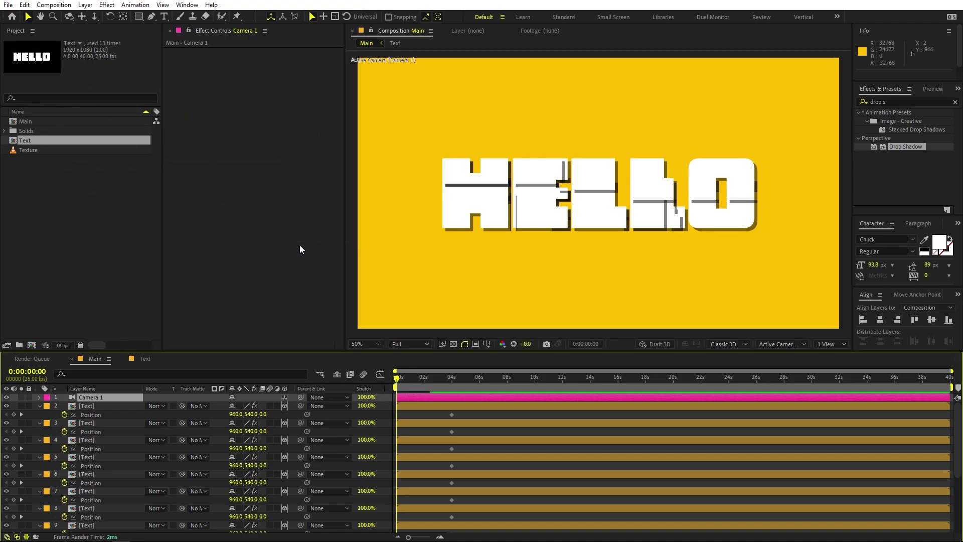
pyautogui.click(93, 405)
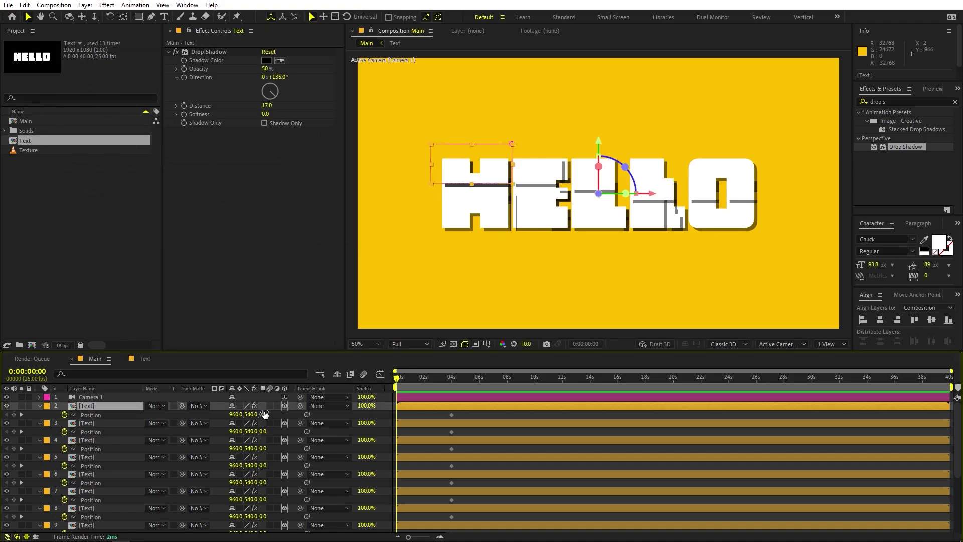
# Push the first two text slices far back in Z depth at 0 s
pyautogui.moveTo(264, 413); pyautogui.dragTo(7, 443)
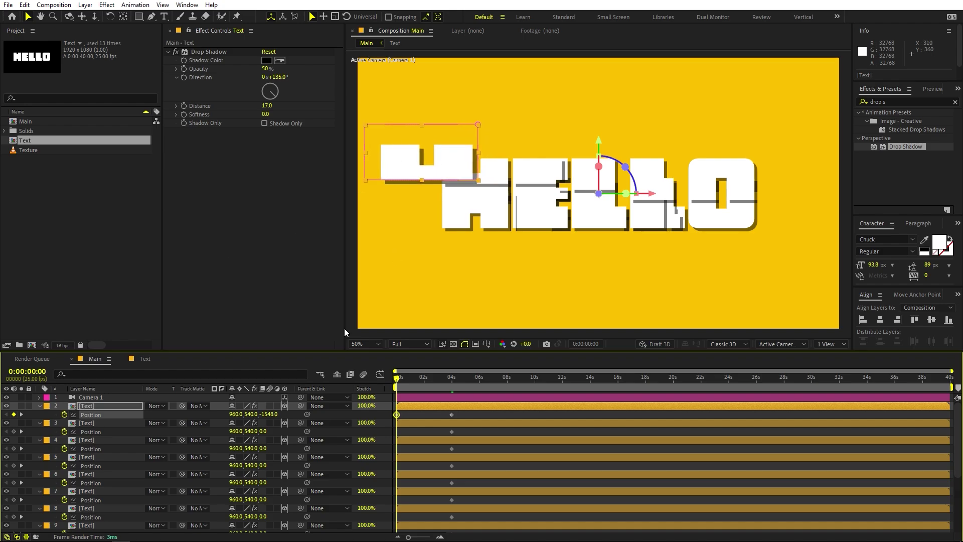
pyautogui.moveTo(269, 415); pyautogui.dragTo(728, 399)
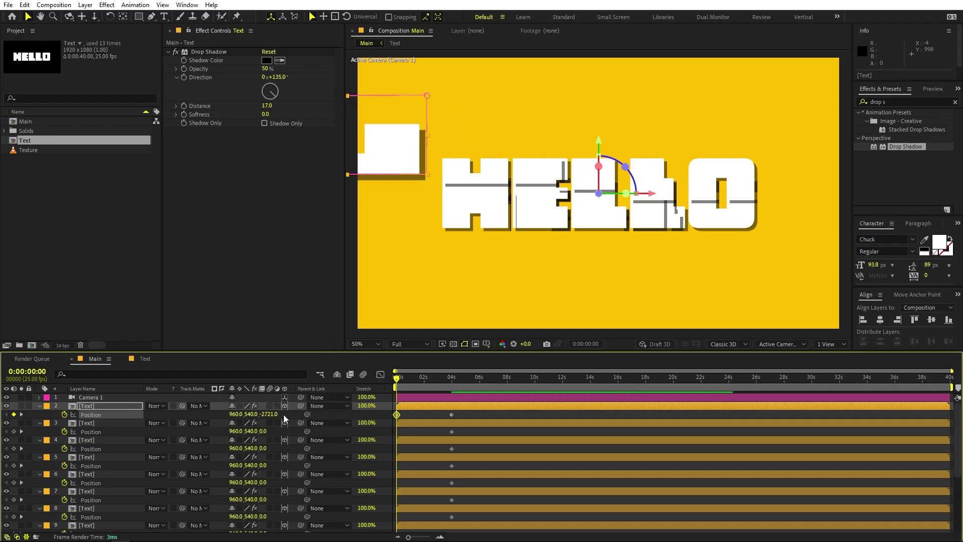
pyautogui.moveTo(284, 414); pyautogui.dragTo(174, 417)
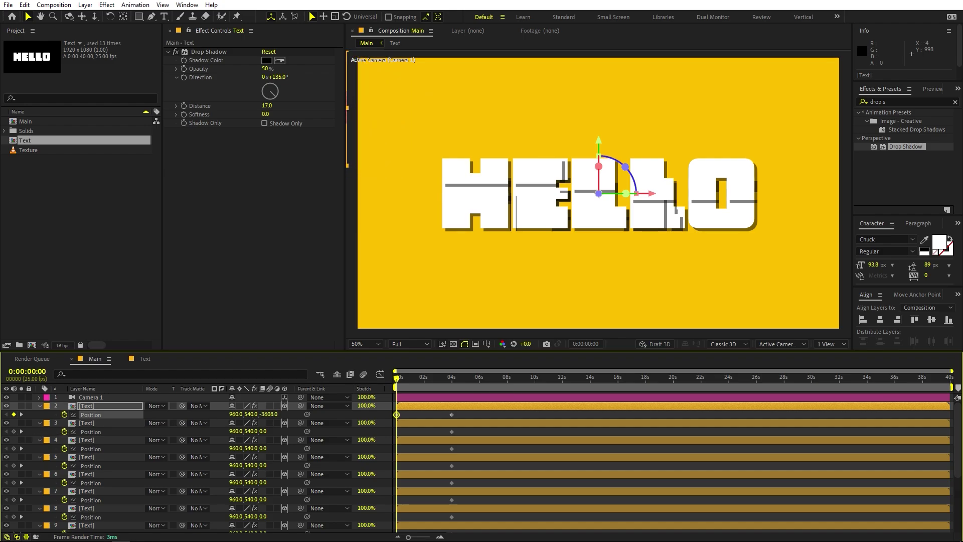
pyautogui.click(83, 422)
pyautogui.moveTo(260, 431); pyautogui.dragTo(211, 432)
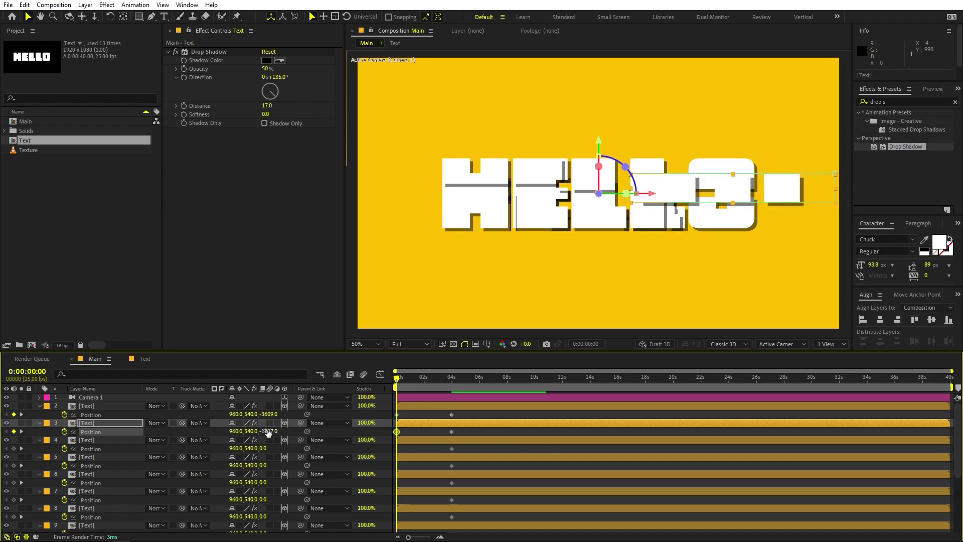
pyautogui.moveTo(273, 430); pyautogui.dragTo(134, 443)
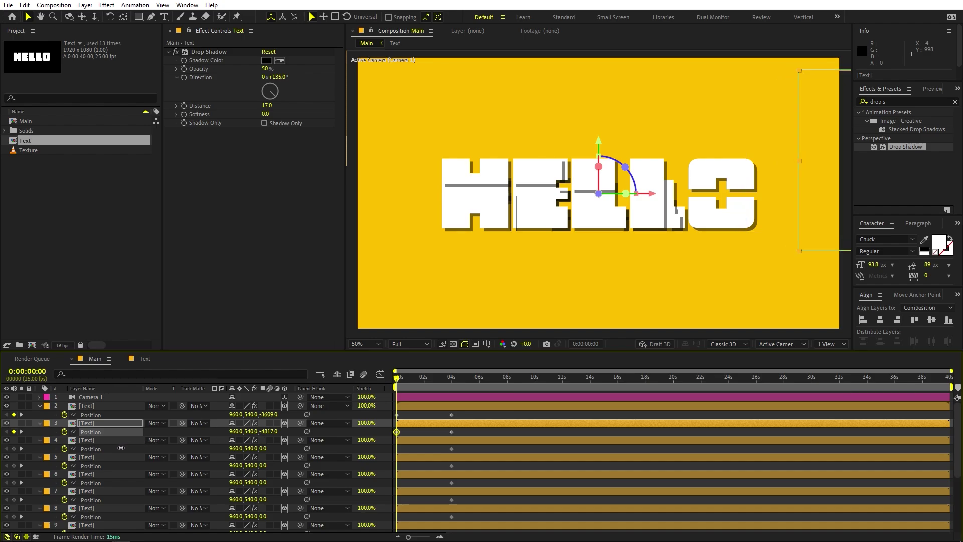
# Push layers 4–8 back to Z depths -3592, -4804, -5530, -5000 and -3710
pyautogui.moveTo(266, 448); pyautogui.dragTo(150, 452)
pyautogui.moveTo(266, 465); pyautogui.dragTo(151, 468)
pyautogui.moveTo(266, 482); pyautogui.dragTo(150, 485)
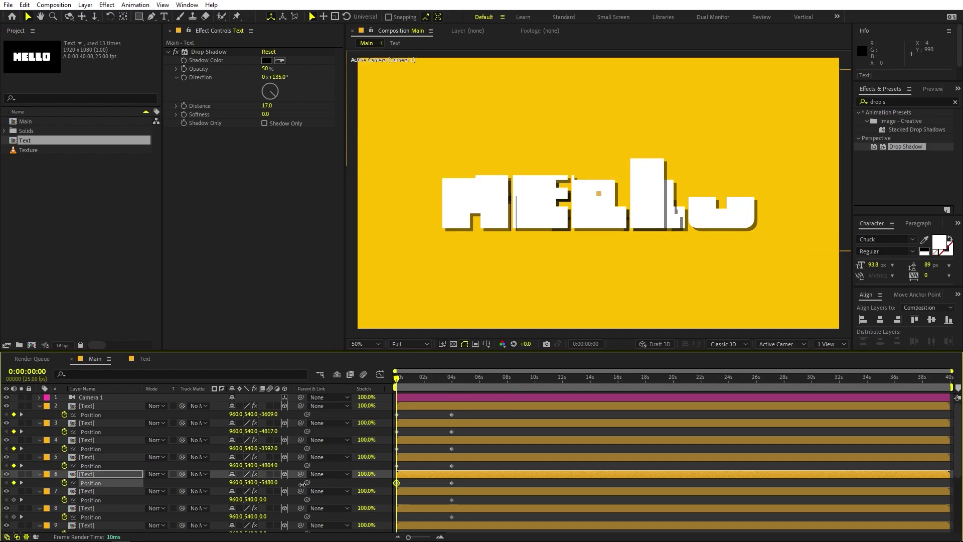
pyautogui.moveTo(265, 499); pyautogui.dragTo(179, 517)
pyautogui.moveTo(262, 516); pyautogui.dragTo(130, 517)
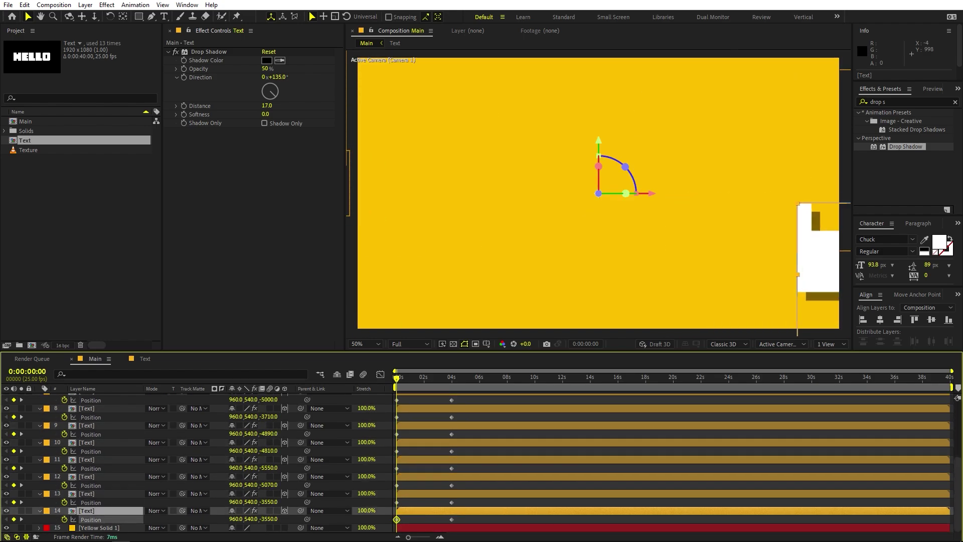
# Ease all slice keyframes with F9 and preview the slices flying in
pyautogui.hotkey('ctrl', 'a')
pyautogui.press('F9')
pyautogui.press('F2')
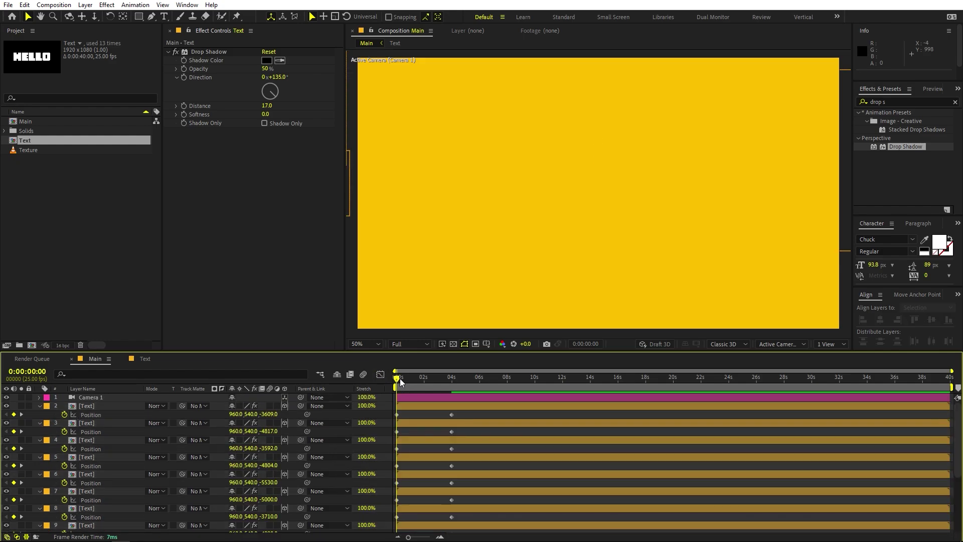
pyautogui.press('space')
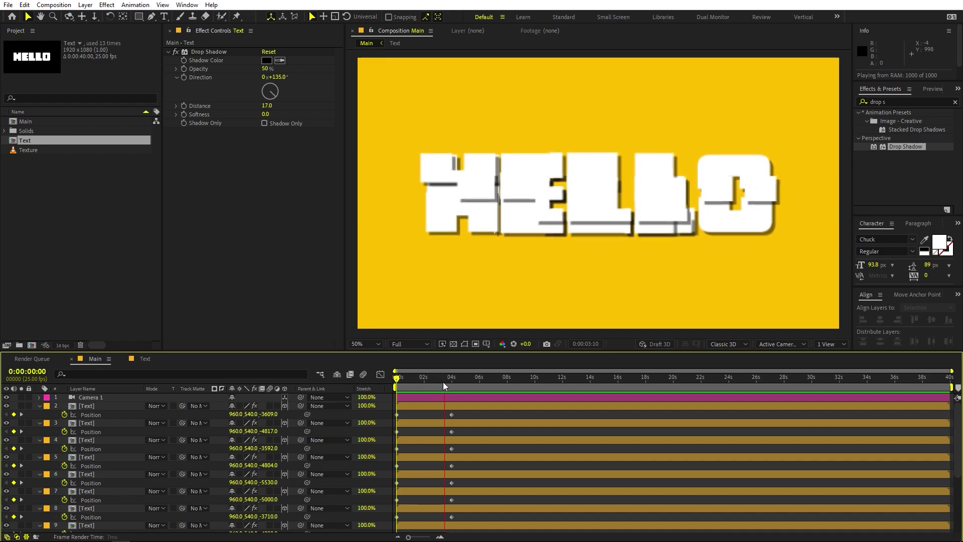
# Apply Easy Ease to the slices' Position keyframes at 4 seconds
pyautogui.click(451, 382)
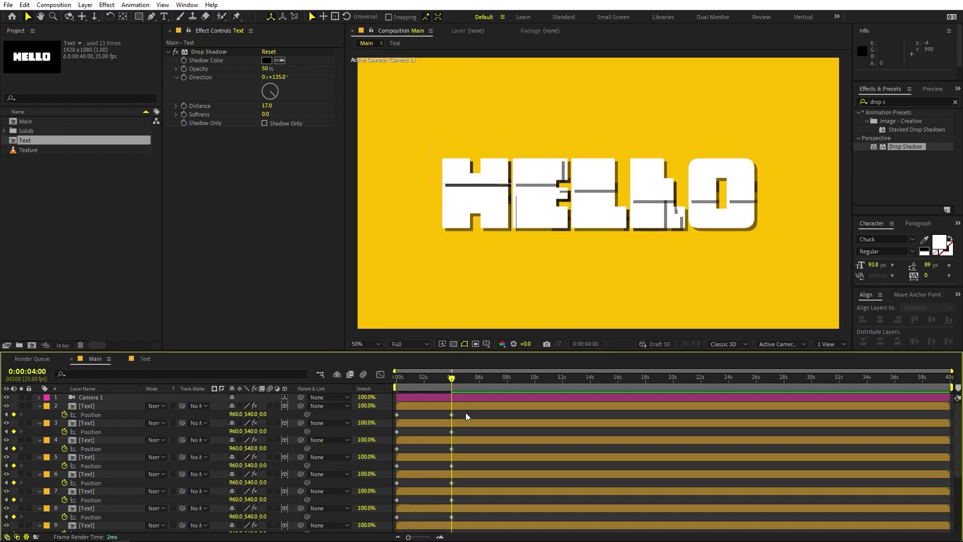
pyautogui.moveTo(465, 413); pyautogui.dragTo(351, 536)
pyautogui.press('F9')
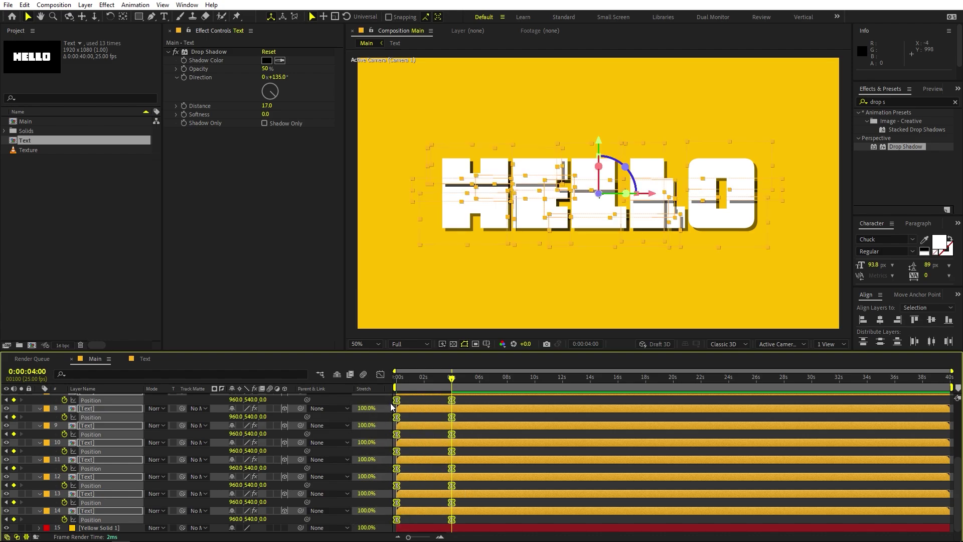
pyautogui.scroll(5, 391, 406)
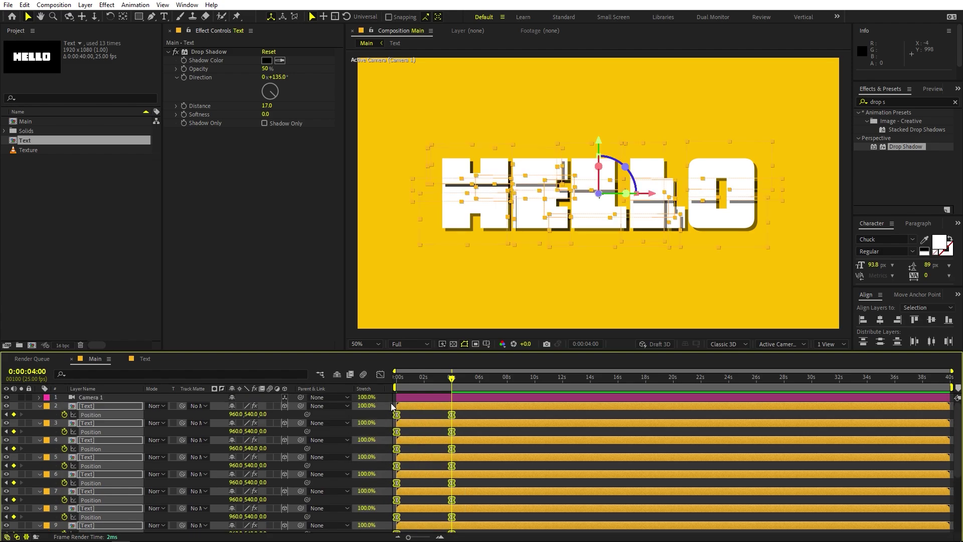
# Drag the speed-graph influence handles so the slices rush in and settle gently
pyautogui.click(379, 374)
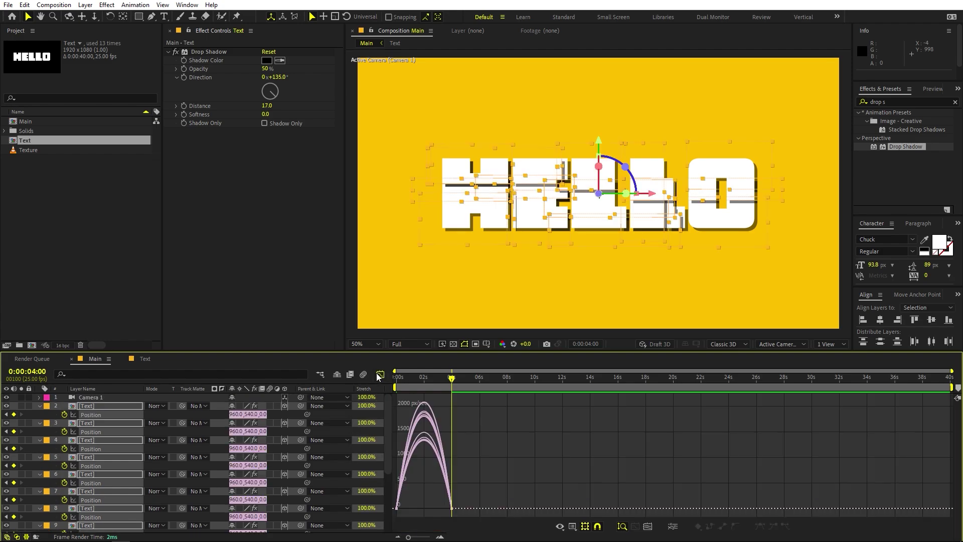
pyautogui.click(572, 527)
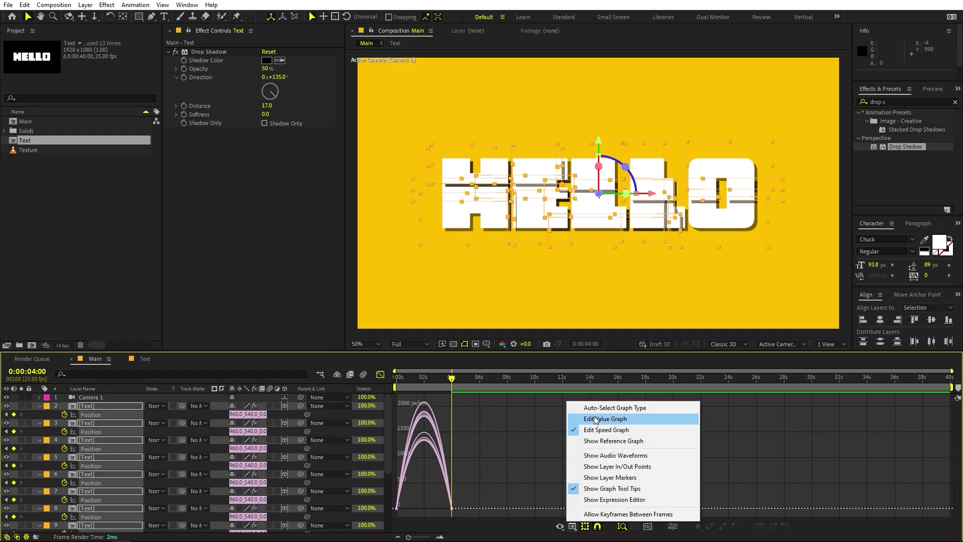
pyautogui.click(481, 470)
pyautogui.moveTo(488, 489); pyautogui.dragTo(394, 508)
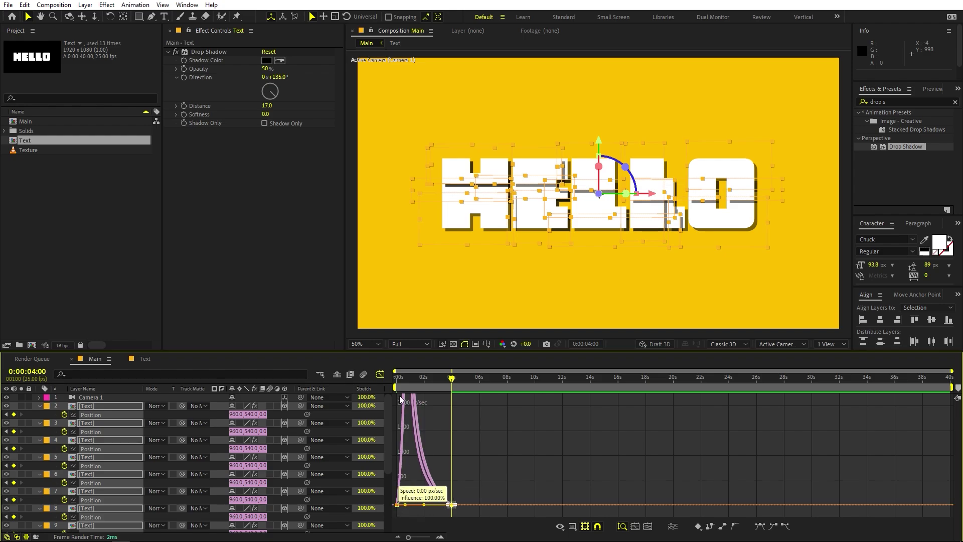
# Preview the eased fly-in from the start of the timeline
pyautogui.click(420, 380)
pyautogui.press('Home')
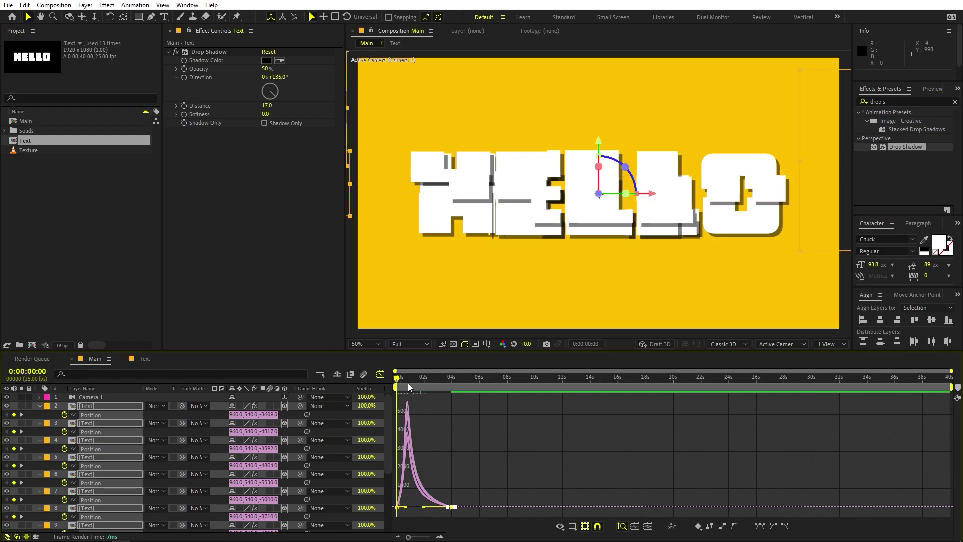
pyautogui.press('space')
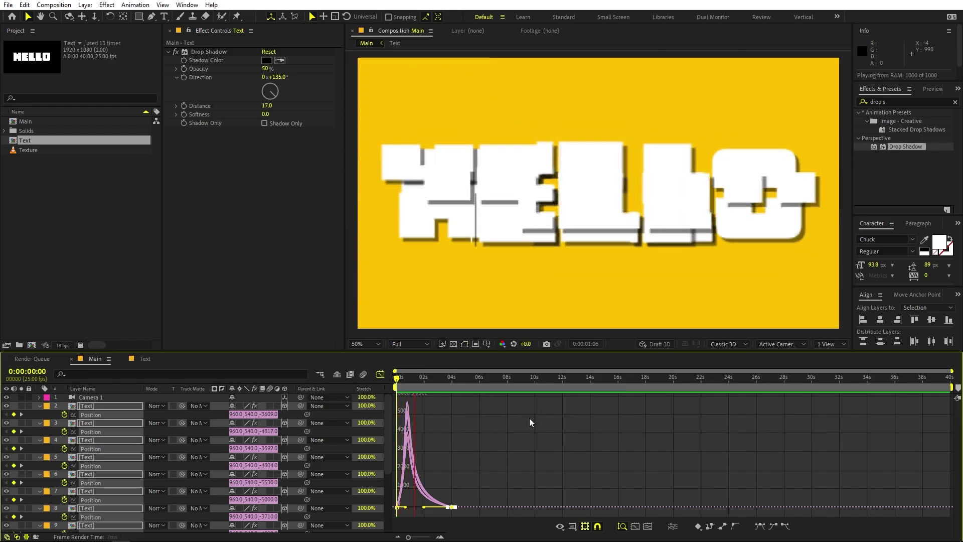
pyautogui.click(380, 375)
# Return to the start of the timeline and deselect the text slice layers
pyautogui.hotkey('ctrl', 'a')
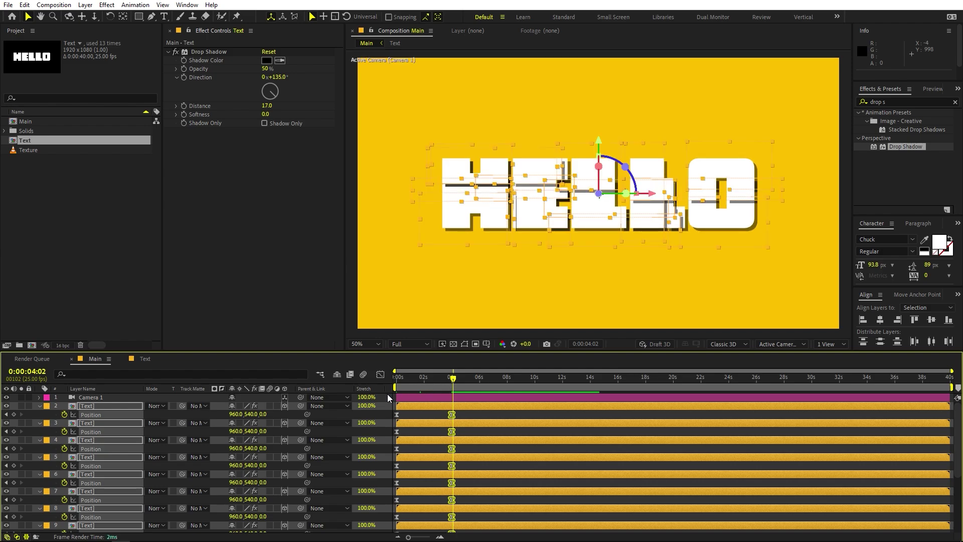
pyautogui.press('Home')
pyautogui.click(410, 410)
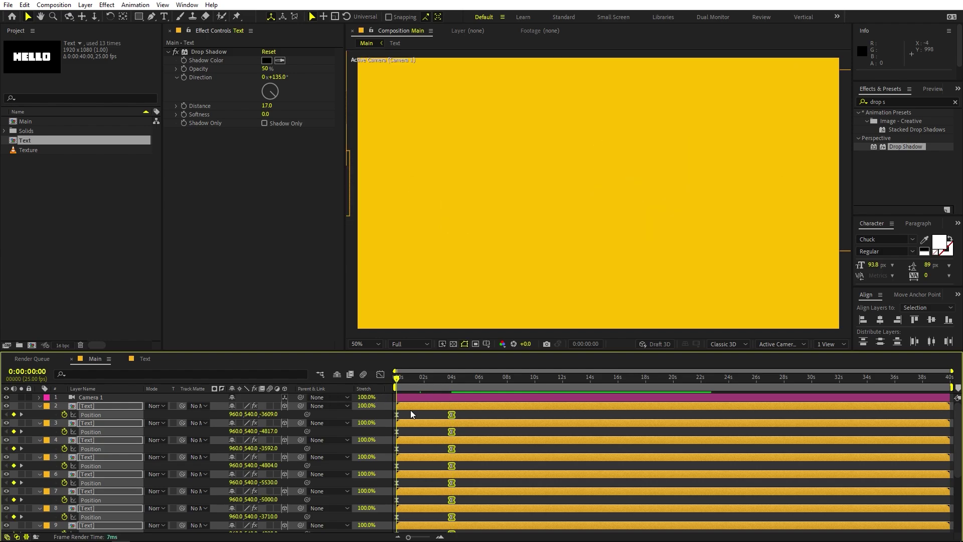
pyautogui.click(51, 260)
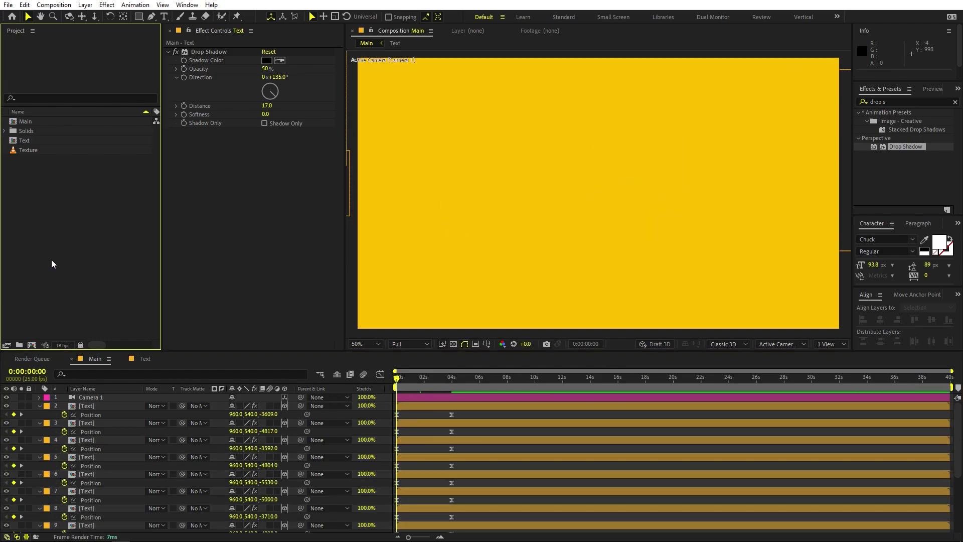
pyautogui.click(85, 4)
pyautogui.click(368, 405)
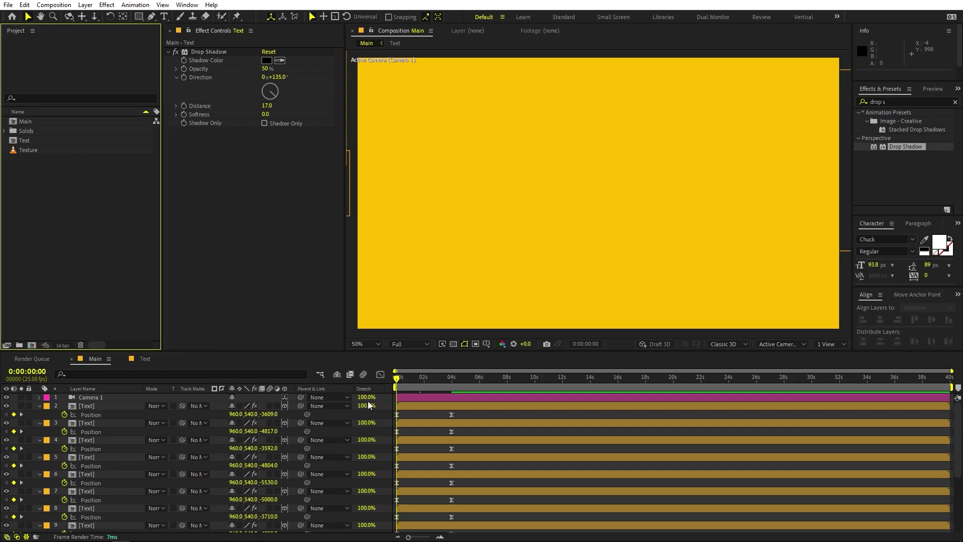
# Add a new Null object to the composition
pyautogui.click(438, 411)
pyautogui.click(86, 5)
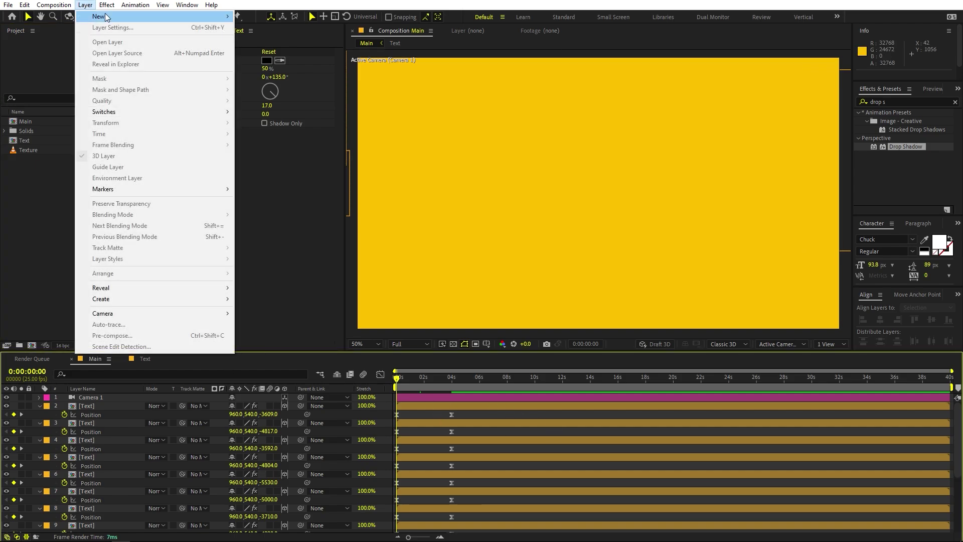
pyautogui.moveTo(105, 17)
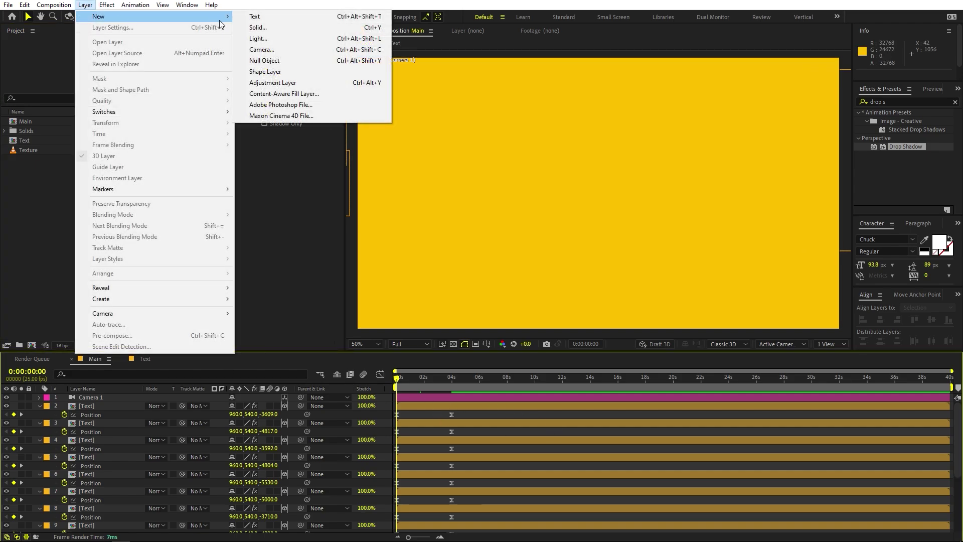
pyautogui.click(263, 61)
# Parent all the text slice layers through layer 15 to Null 1
pyautogui.click(97, 414)
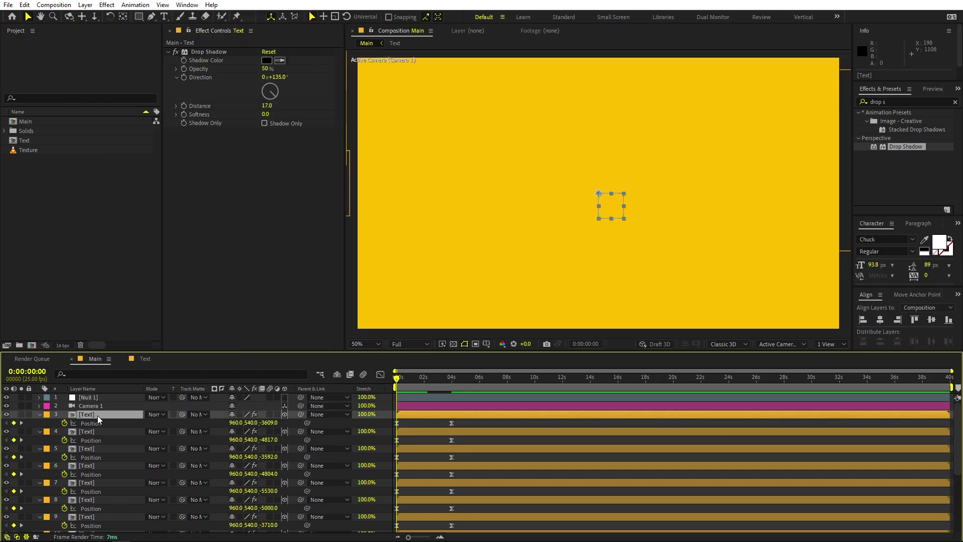
pyautogui.scroll(-5, 107, 478)
pyautogui.keyDown('shift'); pyautogui.click(84, 511); pyautogui.keyUp('shift')
pyautogui.scroll(5, 116, 473)
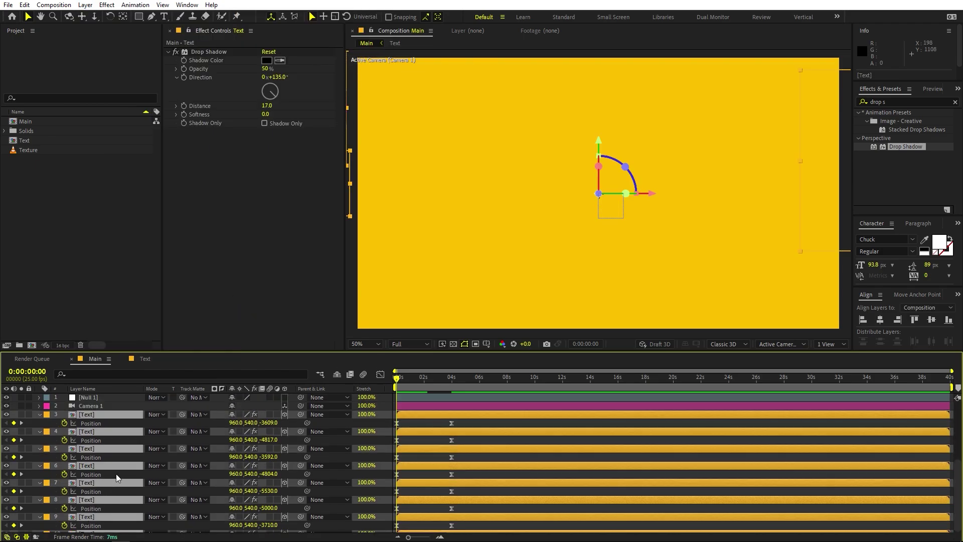
pyautogui.moveTo(301, 414); pyautogui.dragTo(92, 397)
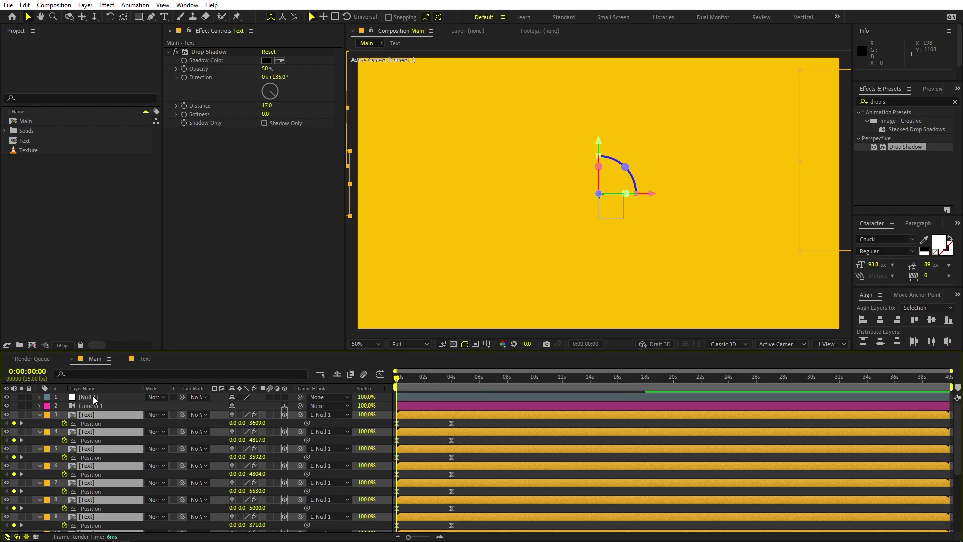
# Enable the 3D Layer switch on Null 1
pyautogui.click(406, 396)
pyautogui.click(416, 416)
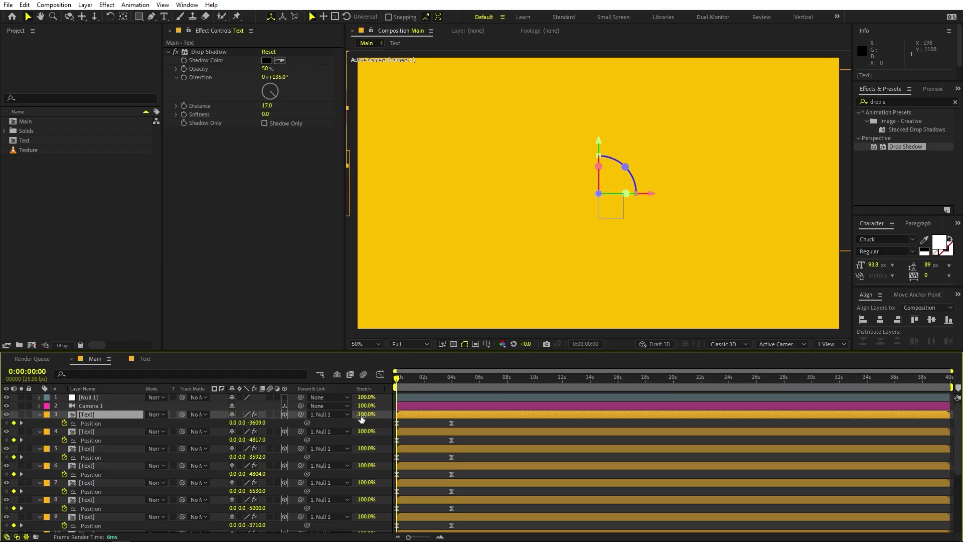
pyautogui.click(537, 397)
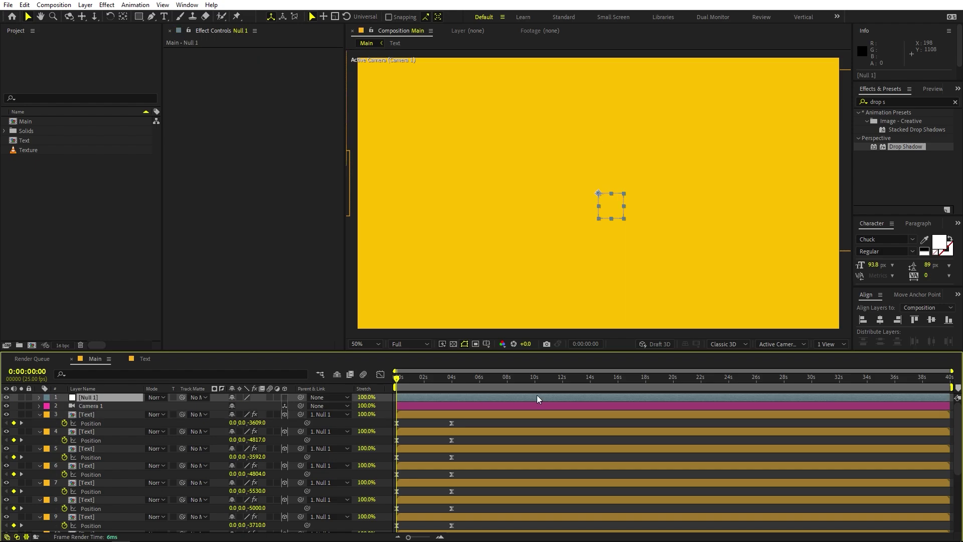
pyautogui.click(284, 397)
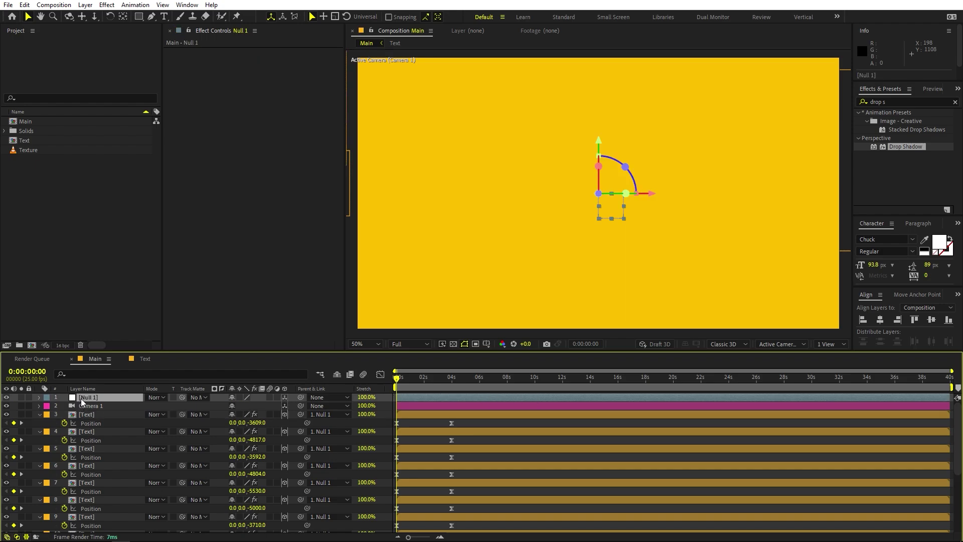
# Keyframe Null 1's Z Rotation at -90° at the start of the timeline
pyautogui.press('r')
pyautogui.click(435, 379)
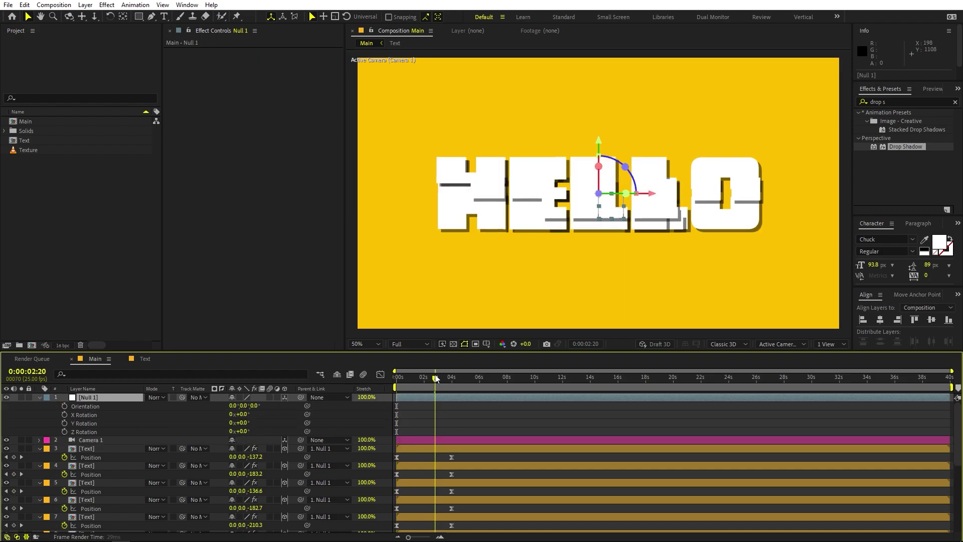
pyautogui.moveTo(240, 430); pyautogui.dragTo(222, 433)
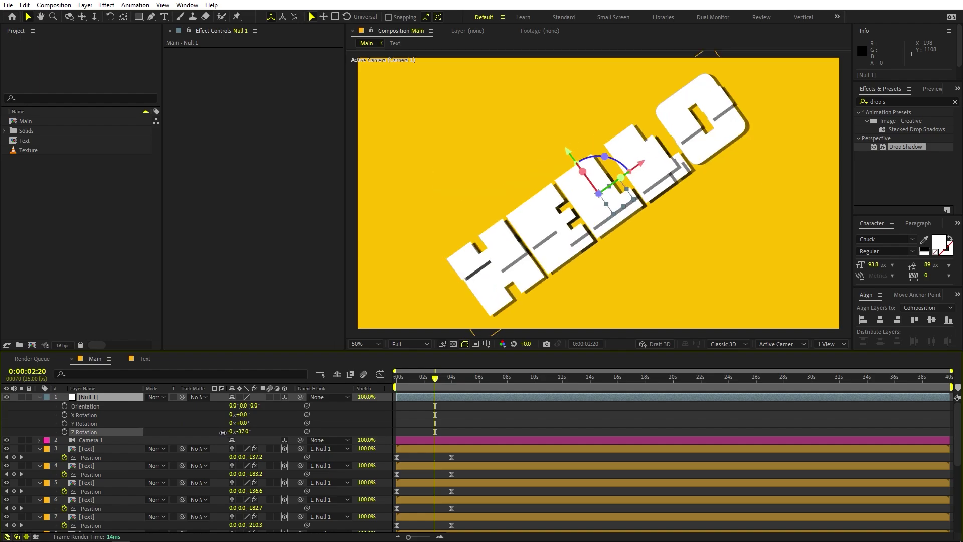
pyautogui.hotkey('ctrl', 'z')
pyautogui.click(64, 432)
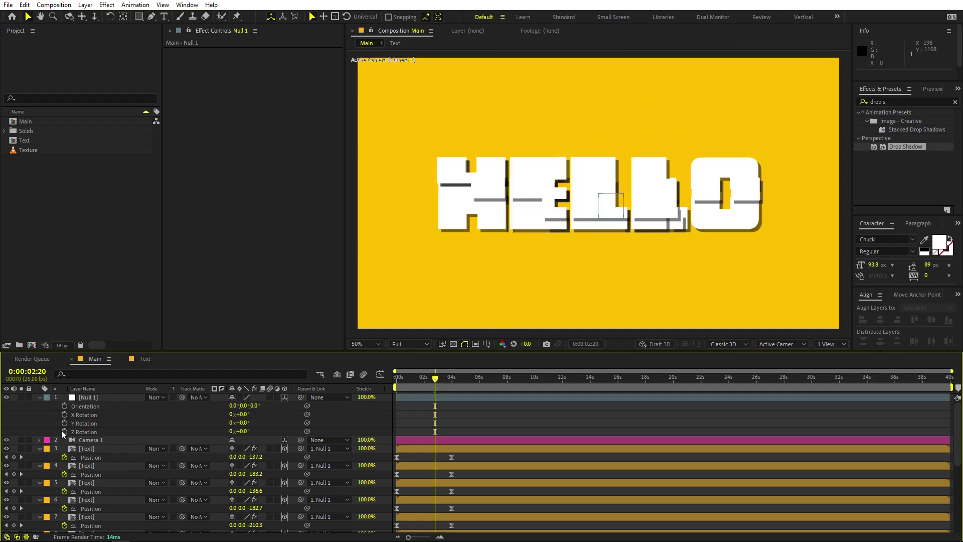
pyautogui.moveTo(435, 431); pyautogui.dragTo(397, 435)
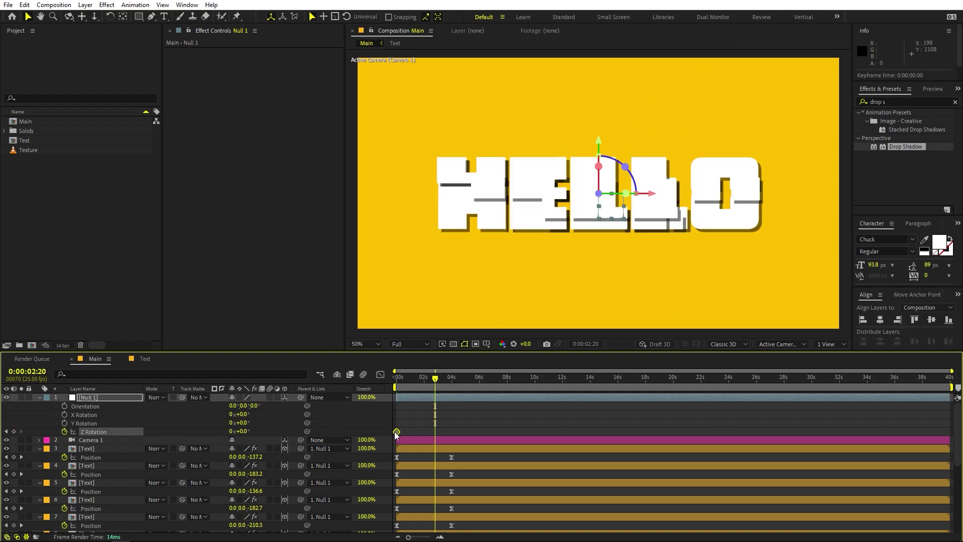
pyautogui.press('Home')
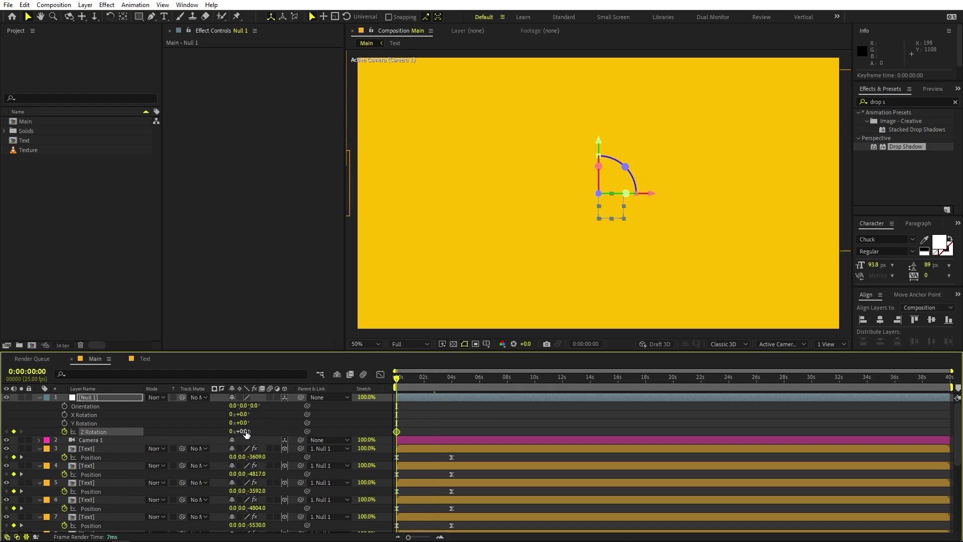
pyautogui.write('-90')
pyautogui.press('Return')
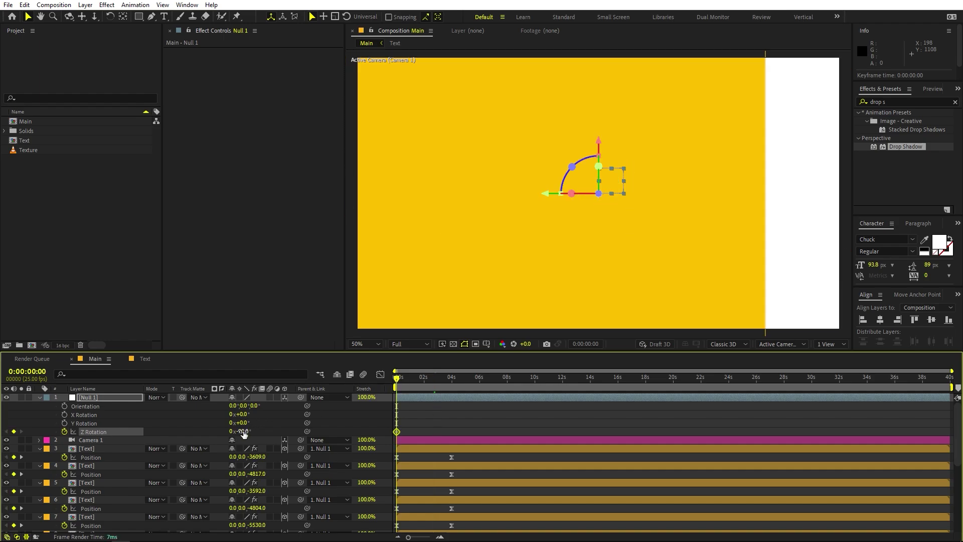
# Add a 0° Z Rotation keyframe at 4 seconds
pyautogui.moveTo(405, 384); pyautogui.dragTo(453, 392)
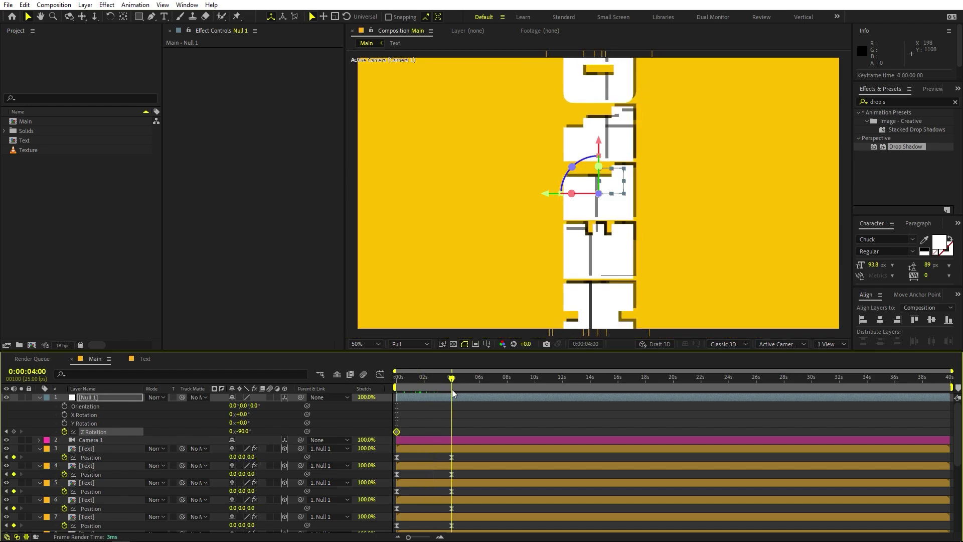
pyautogui.click(243, 431)
pyautogui.press('Return')
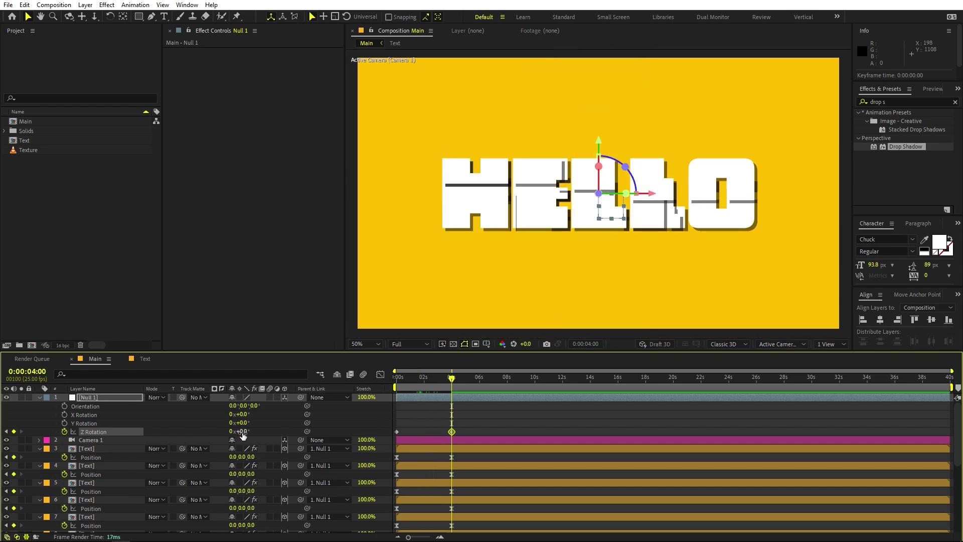
pyautogui.press('Home')
pyautogui.click(635, 301)
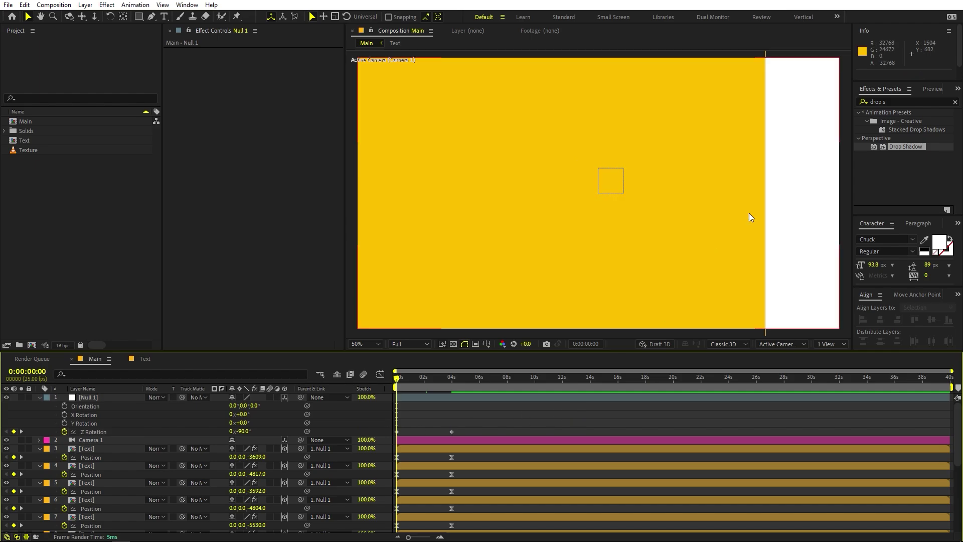
# Set layer 11's starting Position Z depth to -5033
pyautogui.click(794, 172)
pyautogui.press(',')
pyautogui.press(',')
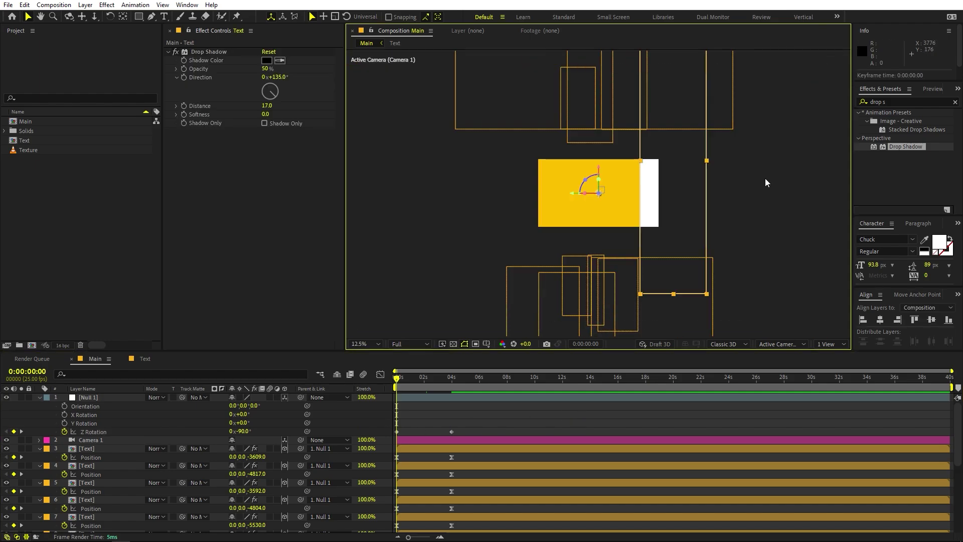
pyautogui.scroll(-5, 129, 477)
pyautogui.click(128, 451)
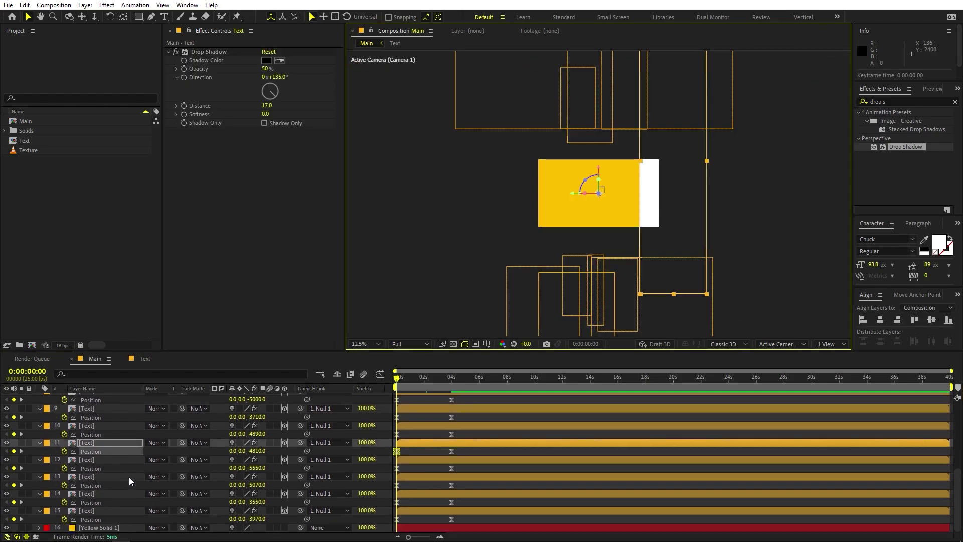
pyautogui.moveTo(255, 455); pyautogui.dragTo(157, 467)
pyautogui.scroll(6, 493, 445)
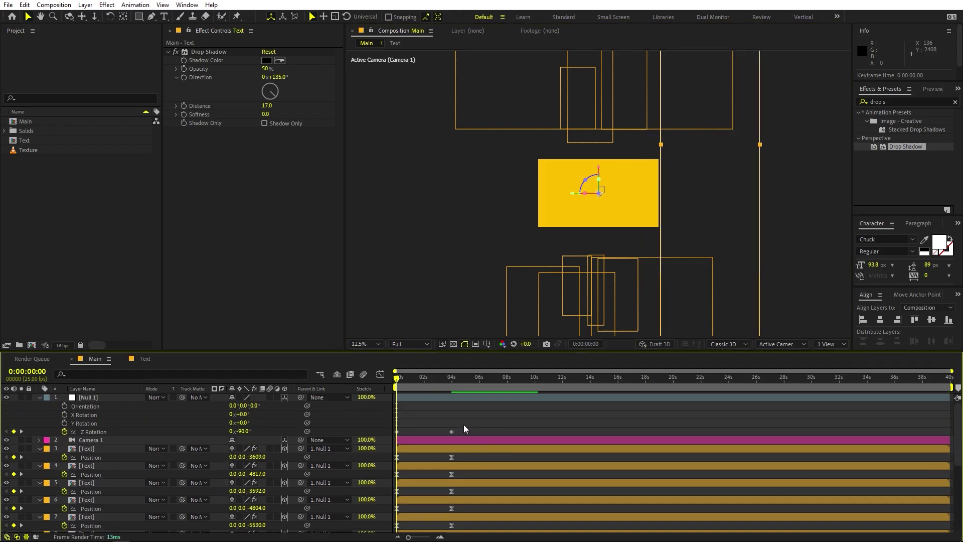
# Apply Easy Ease to both Z Rotation keyframes and preview the flip
pyautogui.moveTo(480, 428); pyautogui.dragTo(374, 439)
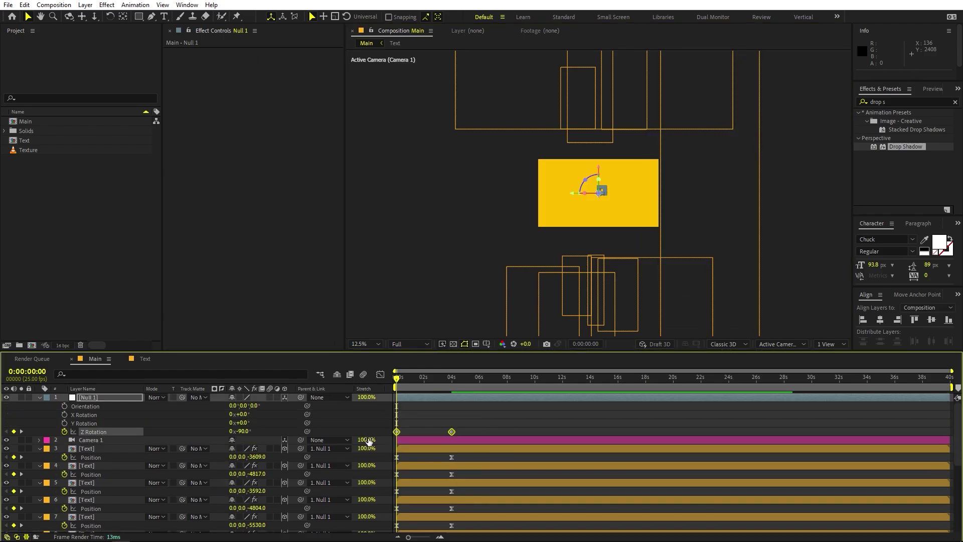
pyautogui.press('F9')
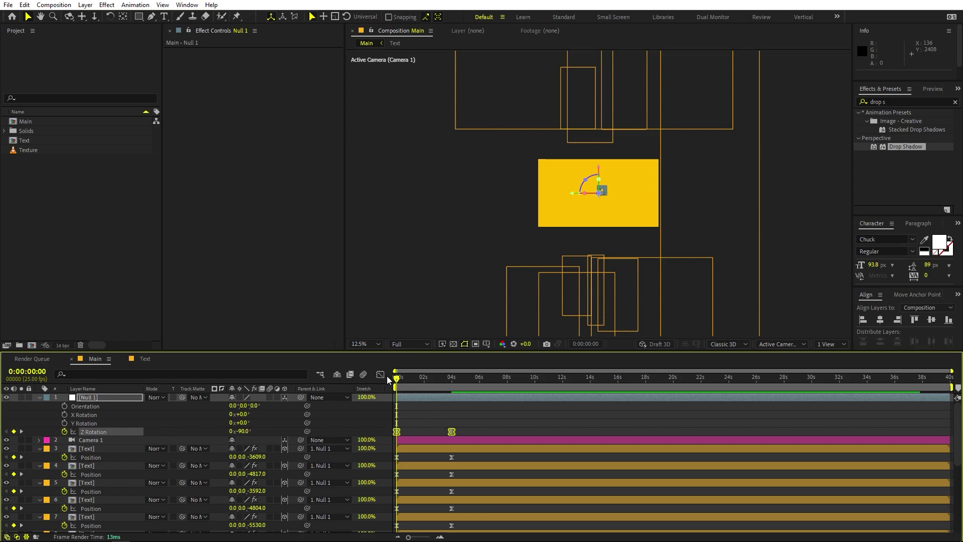
pyautogui.press('space')
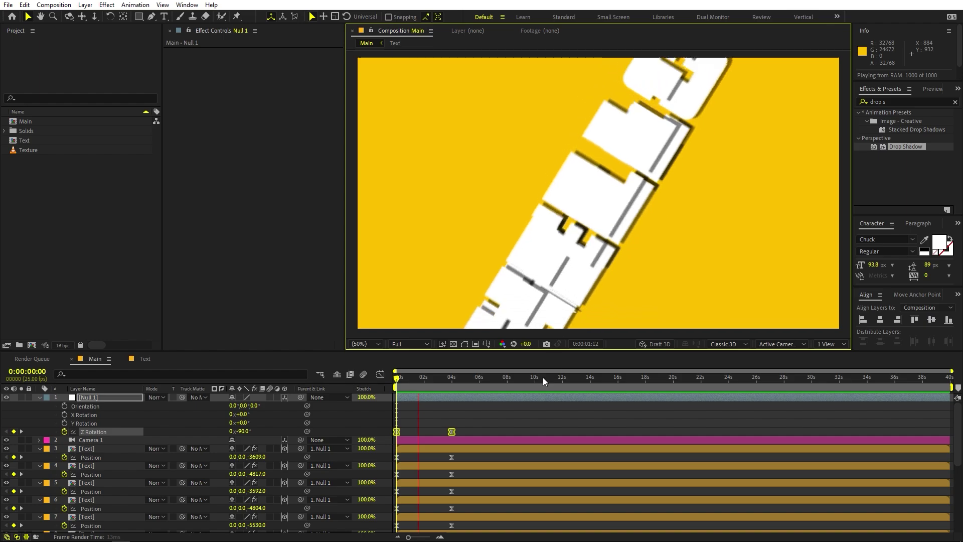
pyautogui.press('space')
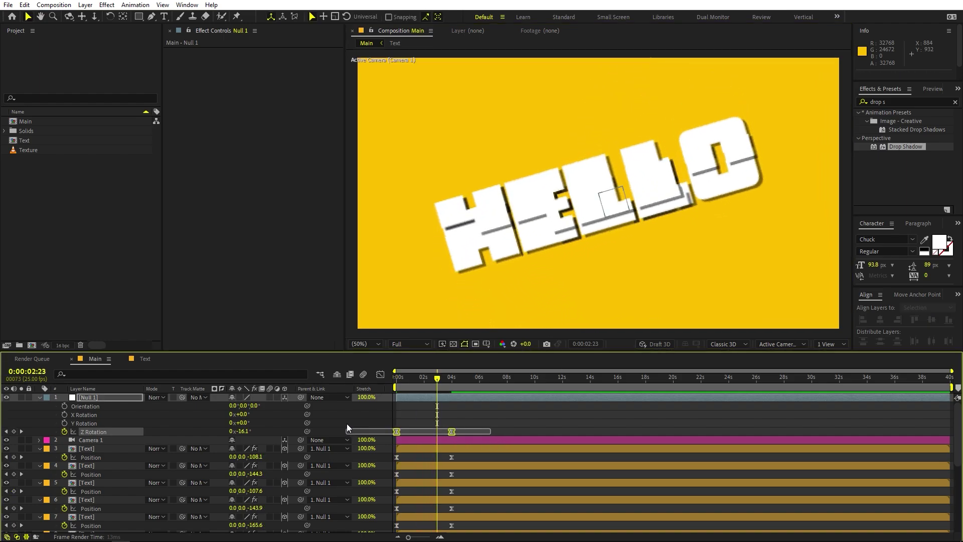
# Drag the rotation speed-graph influence so the flip peaks early, then preview
pyautogui.click(380, 374)
pyautogui.moveTo(590, 517); pyautogui.dragTo(392, 394)
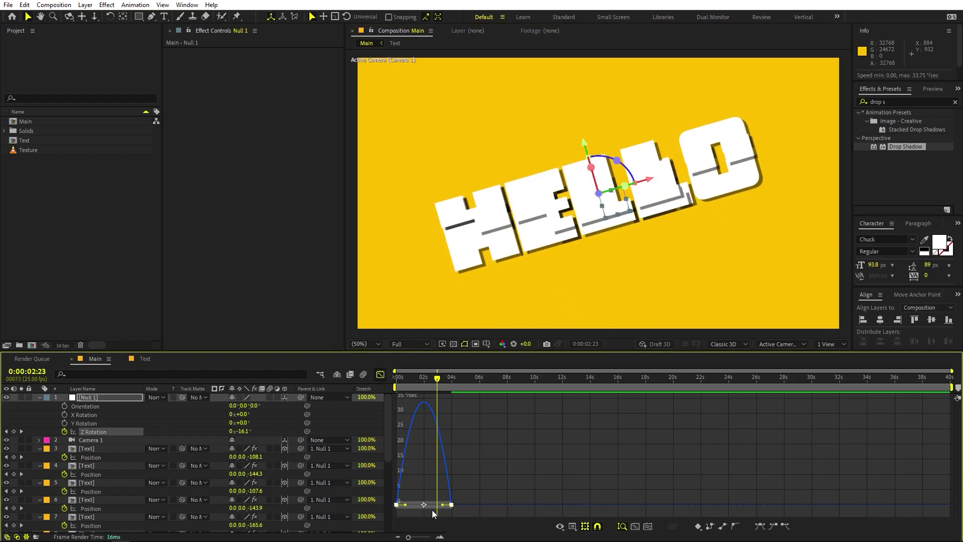
pyautogui.moveTo(443, 504); pyautogui.dragTo(409, 504)
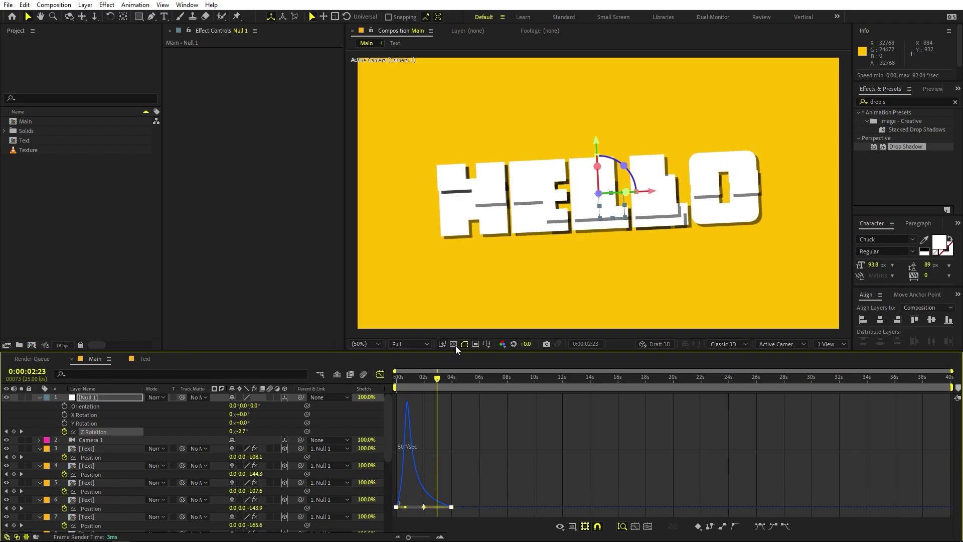
pyautogui.press('Home')
pyautogui.press('space')
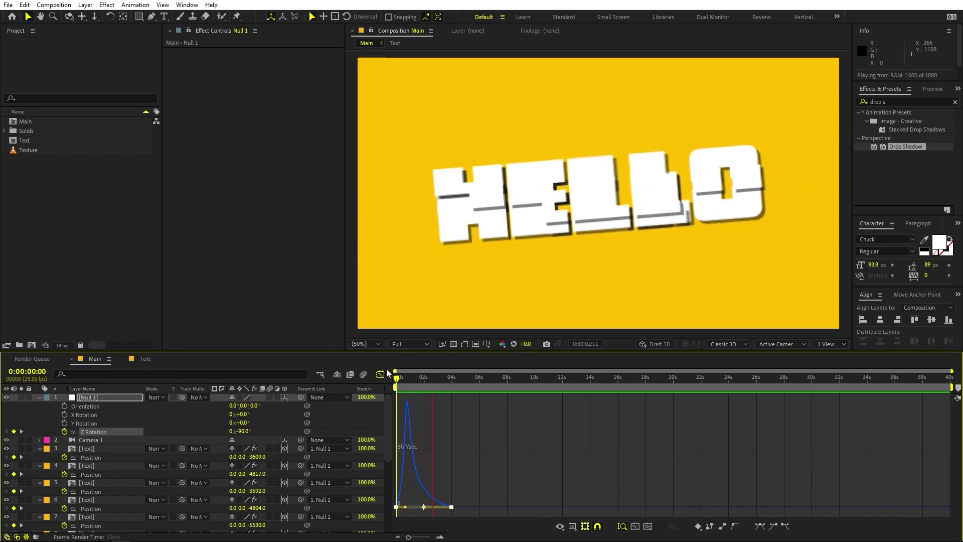
# Close the speed graph and collapse all layer properties
pyautogui.click(397, 390)
pyautogui.hotkey('shift', 'F3')
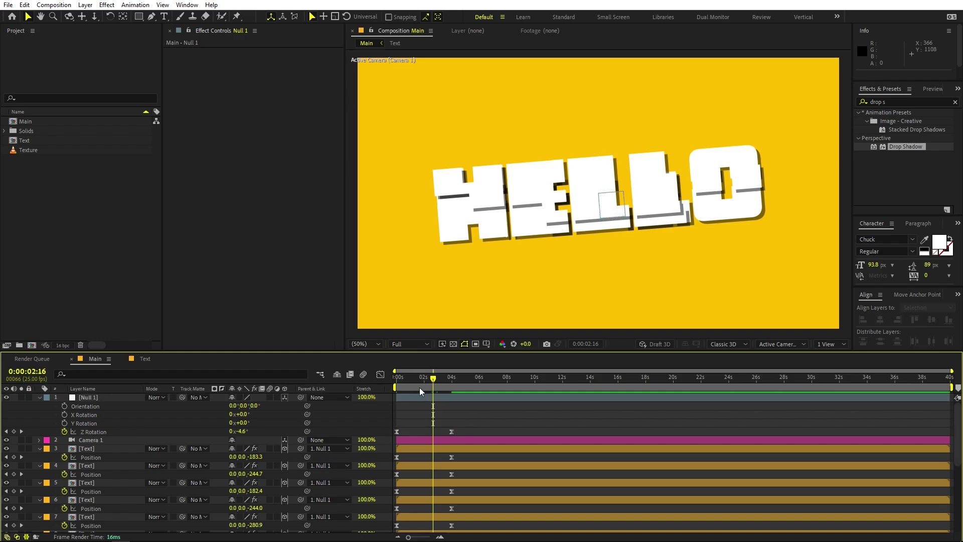
pyautogui.hotkey('ctrl', 'a')
pyautogui.press('u')
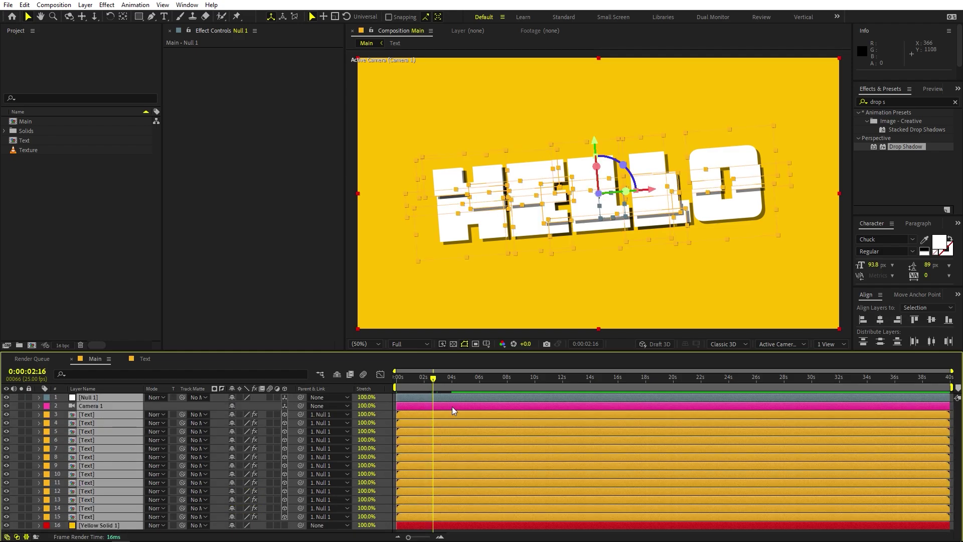
# Delay the start times of layers 3–8 and preview the staggered fly-in
pyautogui.hotkey('ctrl', 'shift', 'h')
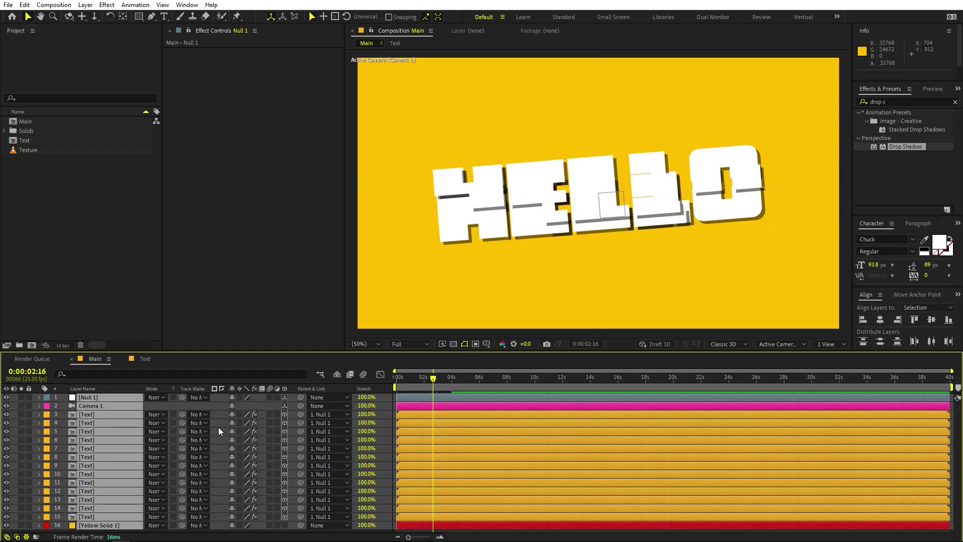
pyautogui.hotkey('ctrl', 'shift', 'a')
pyautogui.click(84, 414)
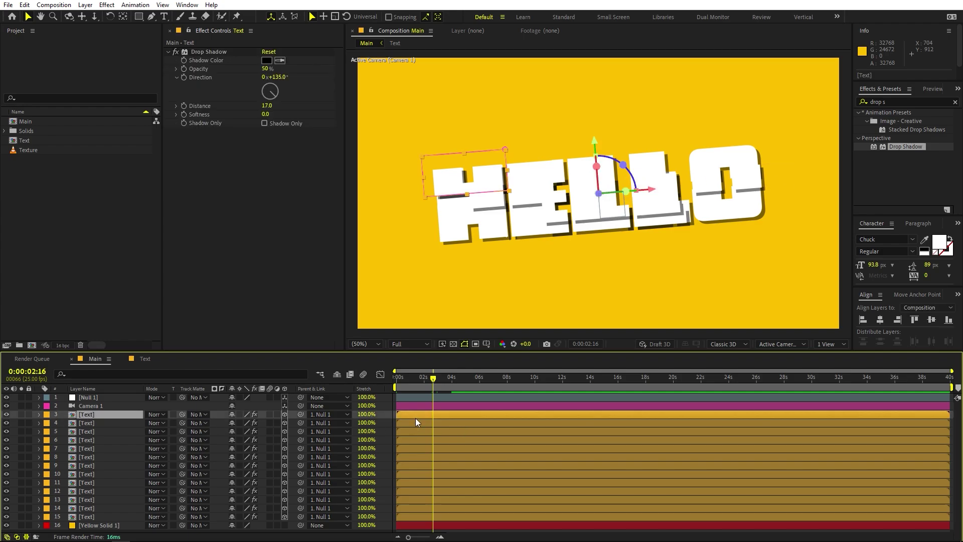
pyautogui.moveTo(415, 417); pyautogui.dragTo(498, 441)
pyautogui.moveTo(452, 448); pyautogui.dragTo(464, 448)
pyautogui.moveTo(441, 457); pyautogui.dragTo(466, 457)
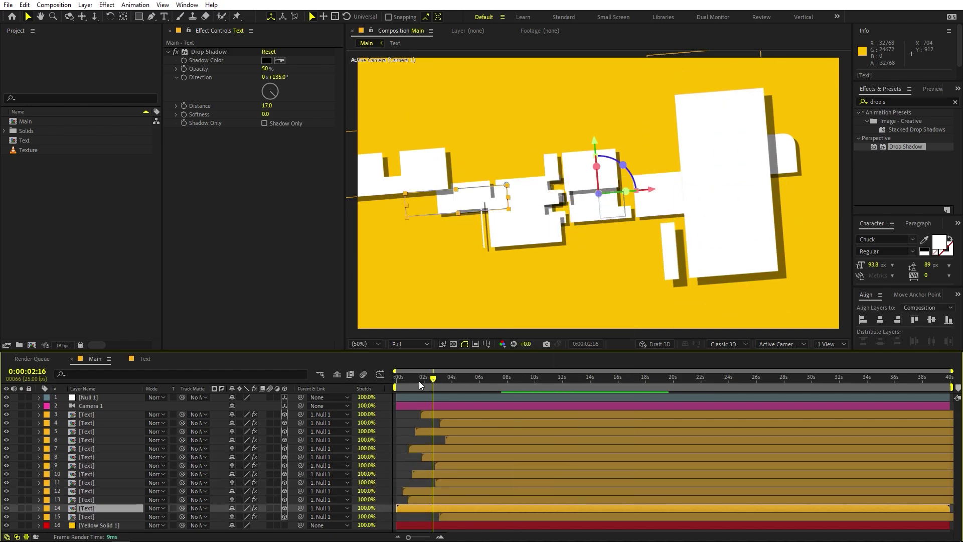
pyautogui.press('Home')
pyautogui.press('space')
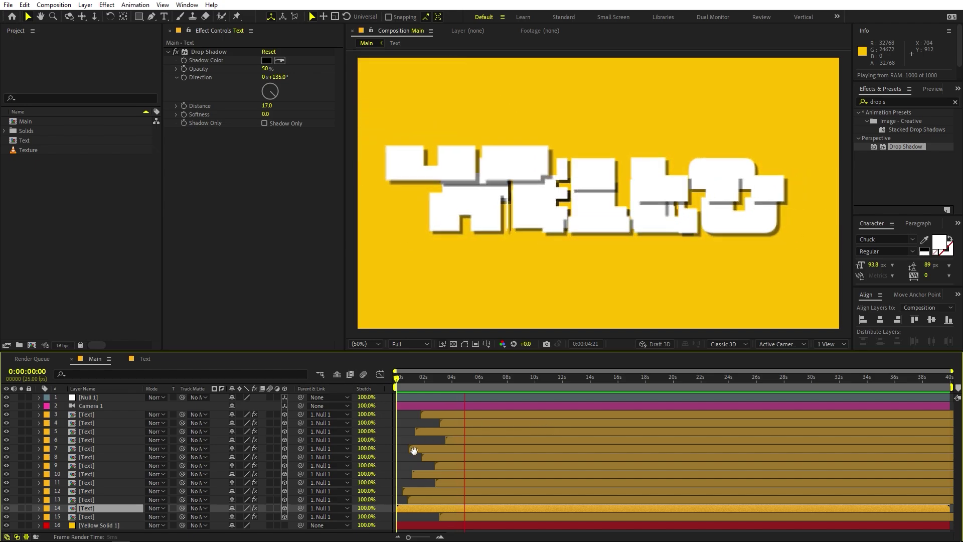
pyautogui.press('space')
# Move layers 15, 11, 9, 6 and 4 to start earlier, then preview again
pyautogui.moveTo(450, 517); pyautogui.dragTo(429, 517)
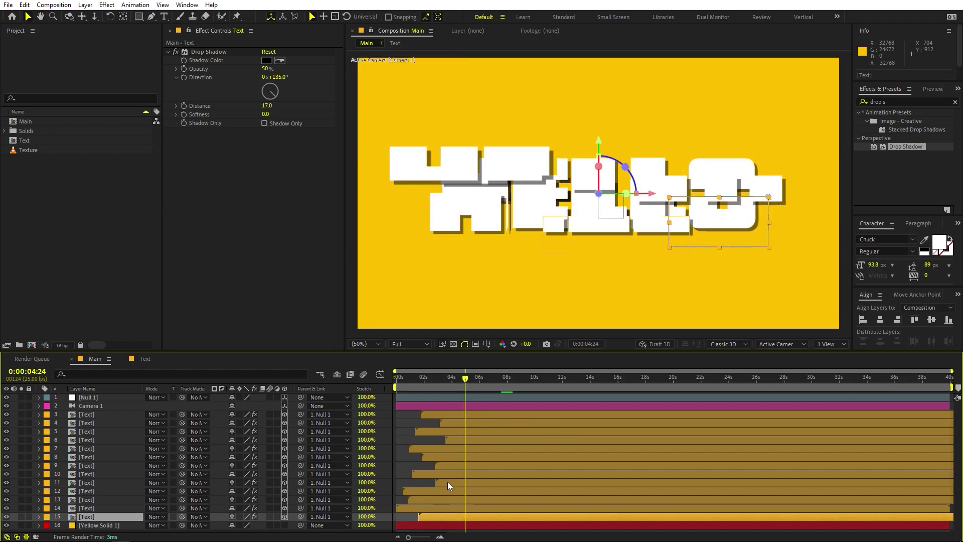
pyautogui.moveTo(447, 482); pyautogui.dragTo(410, 465)
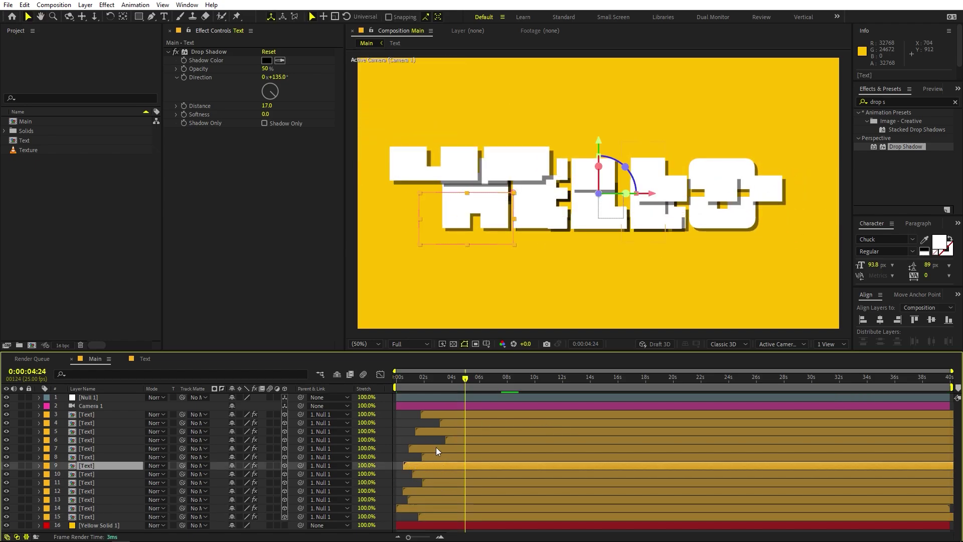
pyautogui.moveTo(451, 439); pyautogui.dragTo(438, 422)
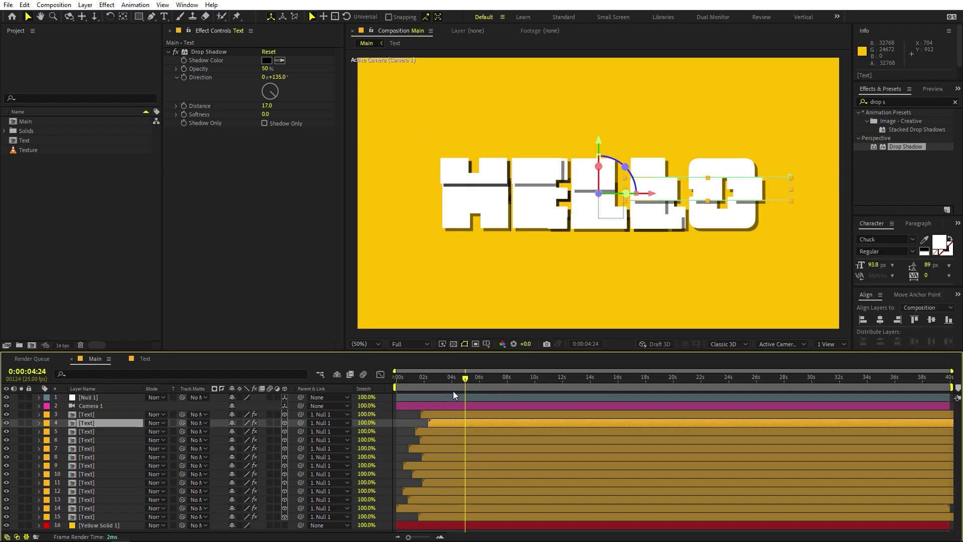
pyautogui.press('space')
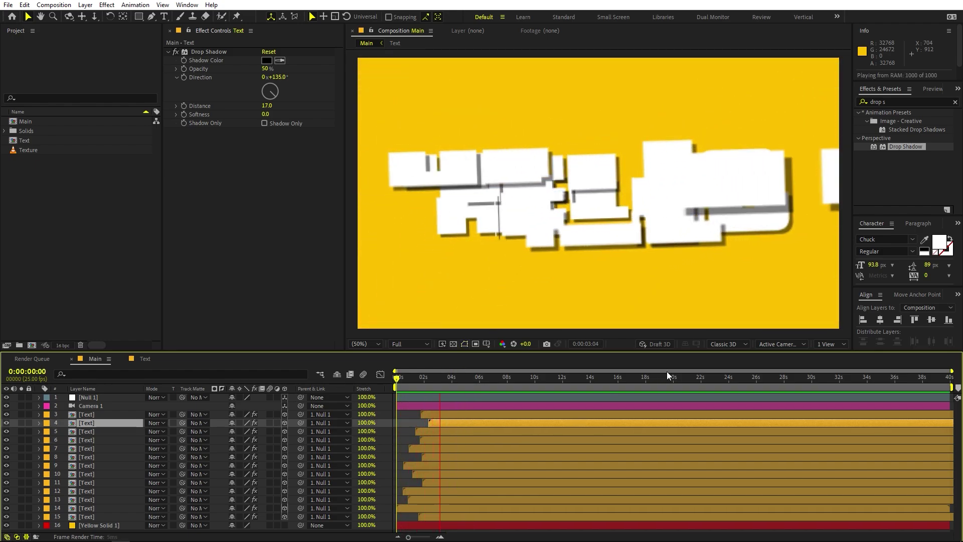
# Reveal the Position keyframes of layer 3 and all sliced text layers
pyautogui.click(473, 415)
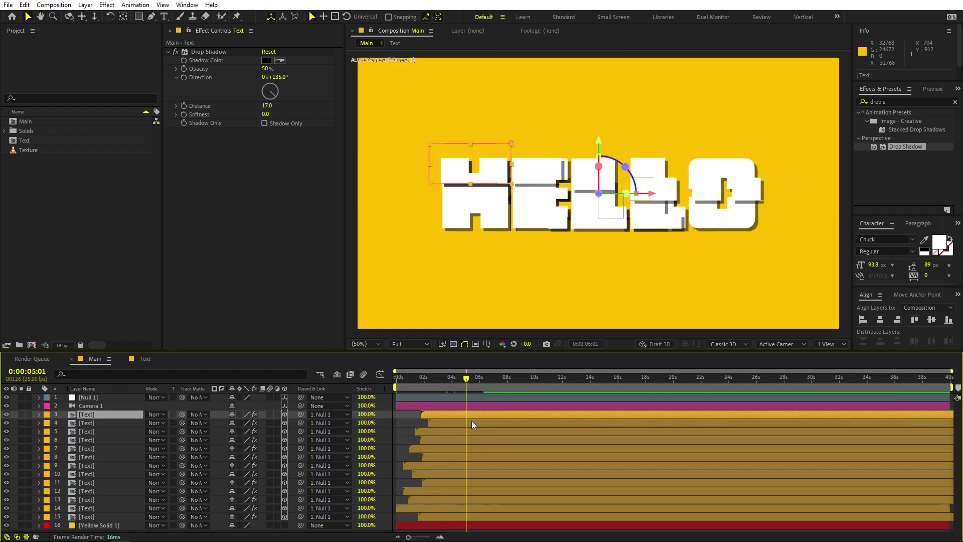
pyautogui.press('p')
pyautogui.keyDown('shift'); pyautogui.click(458, 525); pyautogui.keyUp('shift')
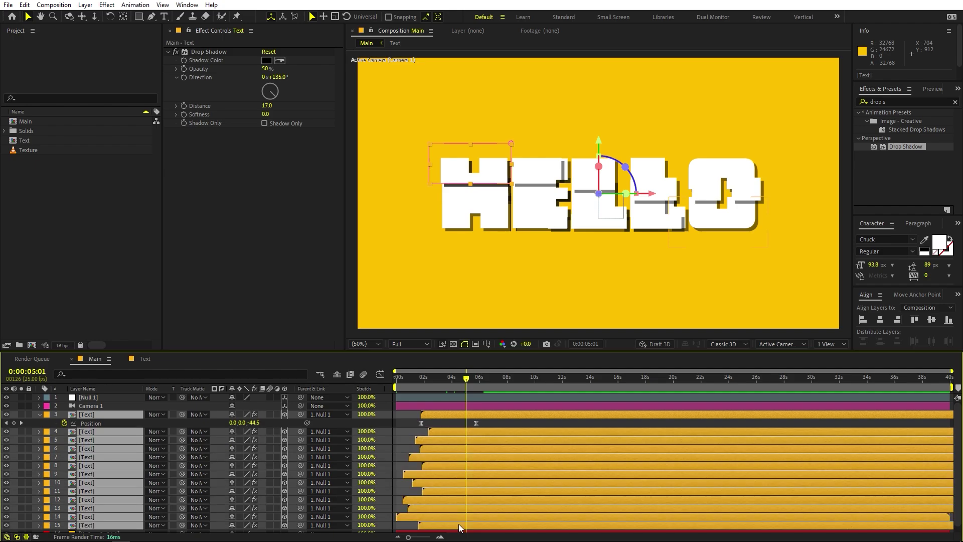
pyautogui.press('p')
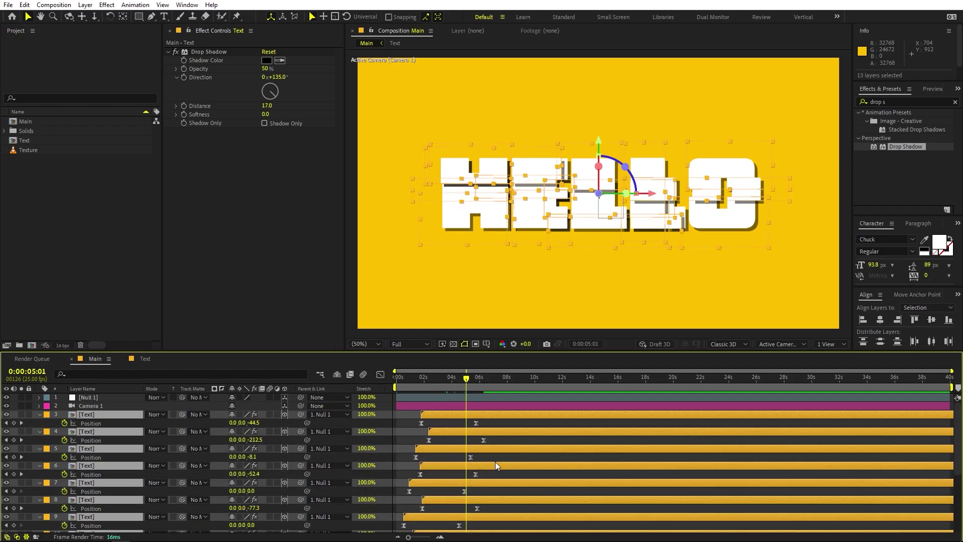
pyautogui.scroll(-1, 495, 461)
pyautogui.scroll(1, 500, 426)
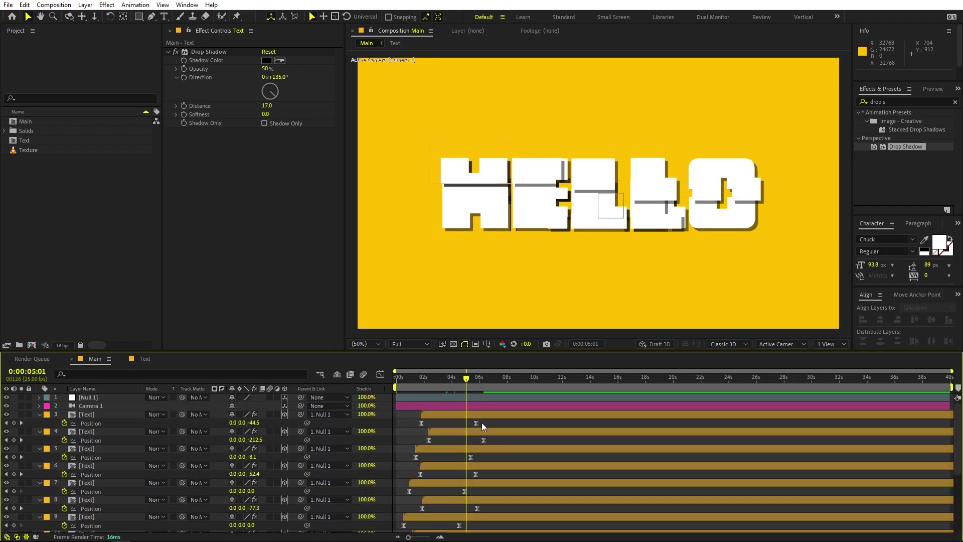
# Move the landing keyframes of layers 3, 4, 6 and 8 earlier, previewing to 5:16
pyautogui.moveTo(476, 422)
pyautogui.mouseDown()
pyautogui.moveTo(467, 422)
pyautogui.moveTo(470, 440)
pyautogui.mouseUp()
pyautogui.click(475, 474)
pyautogui.moveTo(476, 474); pyautogui.dragTo(474, 474)
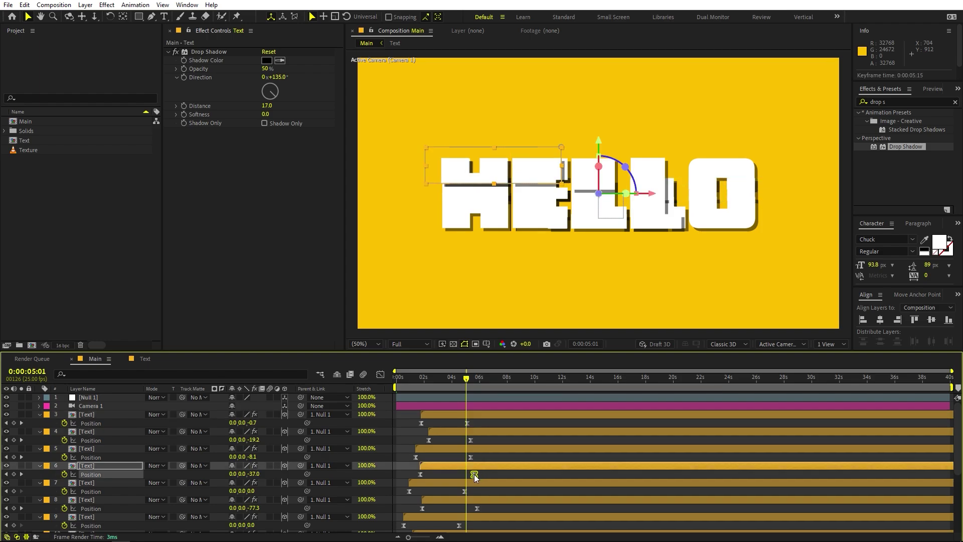
pyautogui.moveTo(477, 508); pyautogui.dragTo(475, 508)
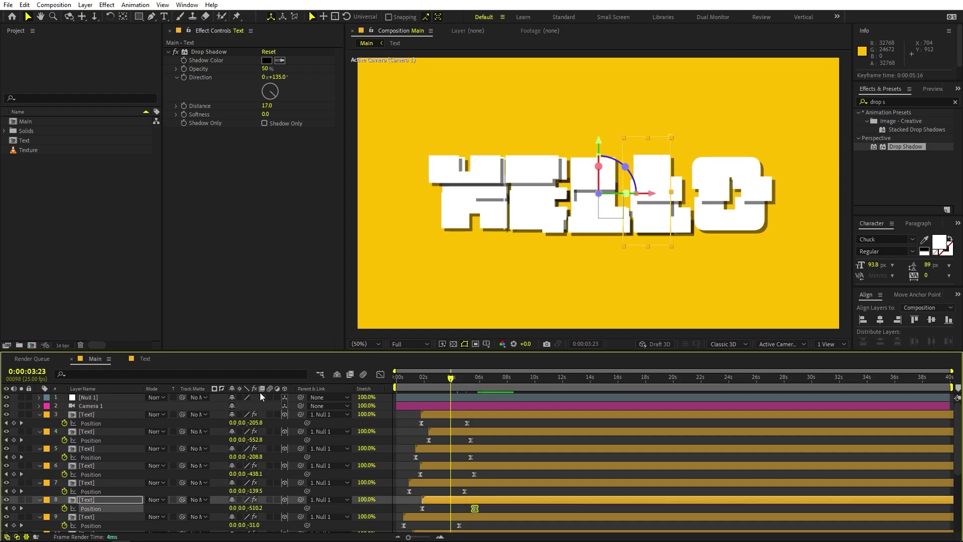
pyautogui.press('Home')
pyautogui.press('space')
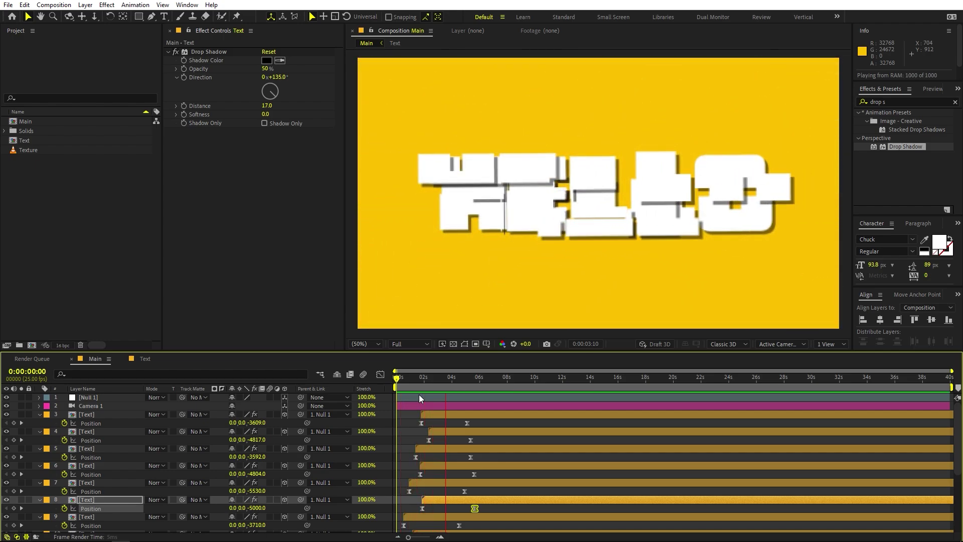
pyautogui.click(474, 383)
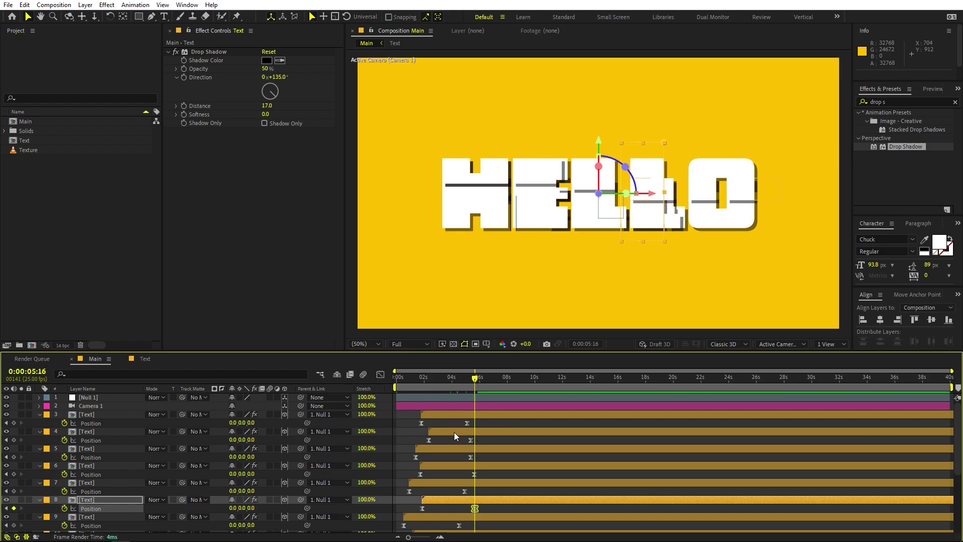
# Turn off layer 3's Position stopwatch to remove its animation
pyautogui.click(405, 436)
pyautogui.click(464, 414)
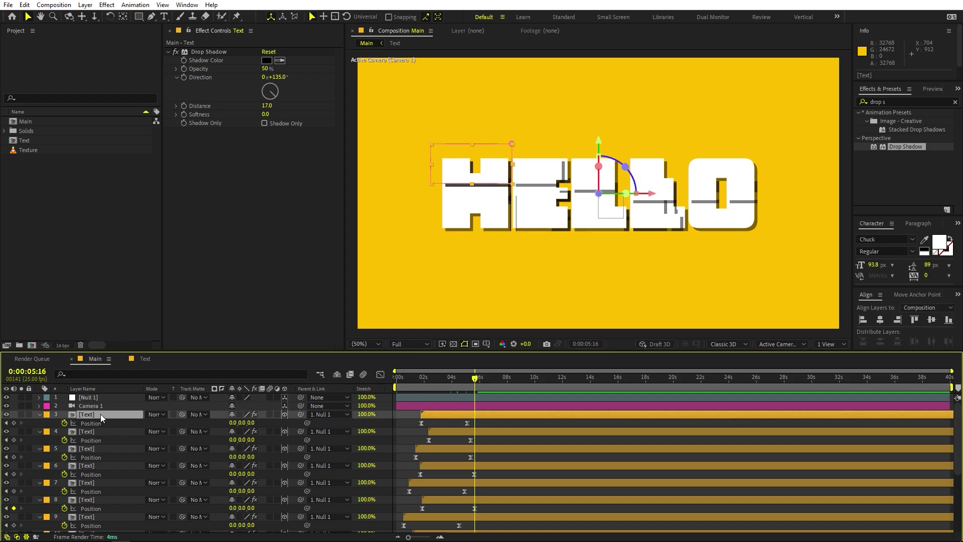
pyautogui.press('u')
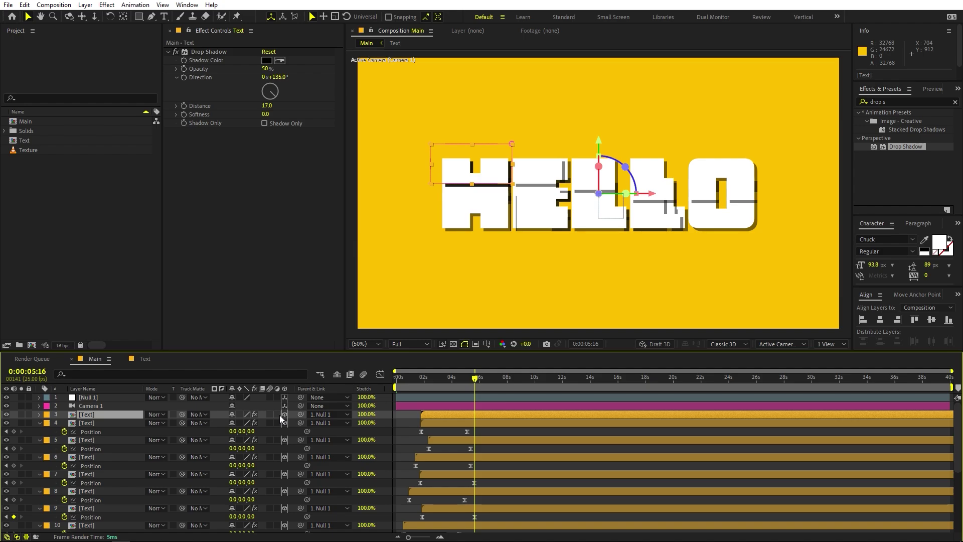
pyautogui.press('u')
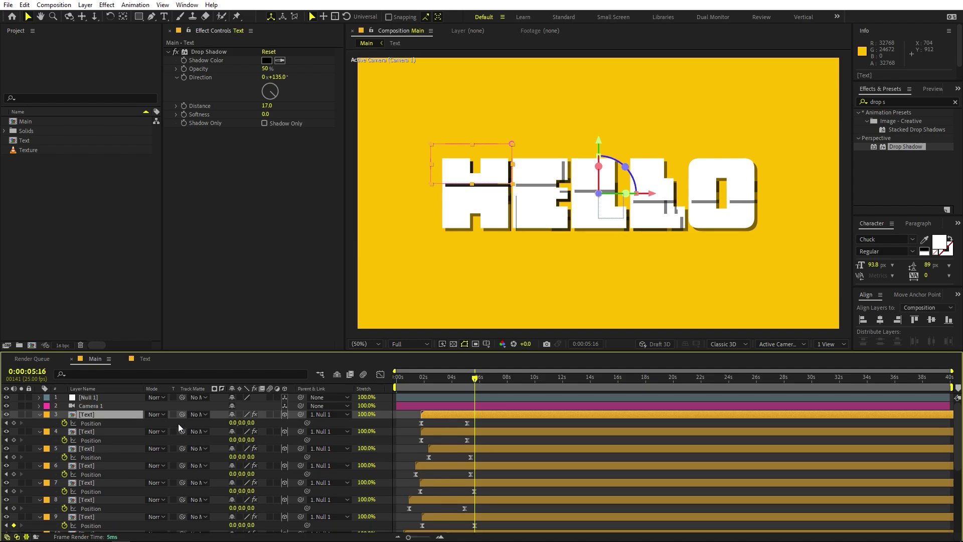
pyautogui.click(63, 423)
# Delete layer 3's Mask 1 and move its in-point to about 4 seconds
pyautogui.press('m')
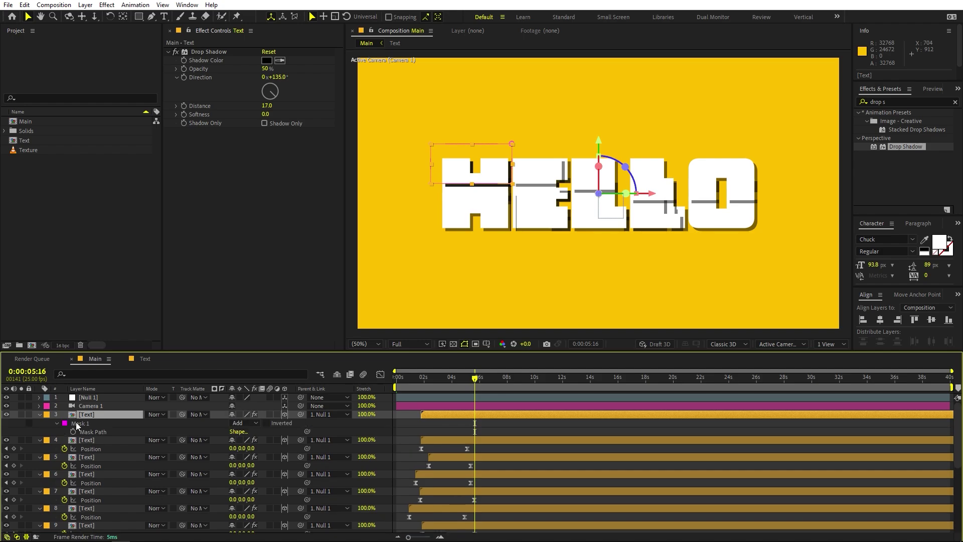
pyautogui.click(76, 424)
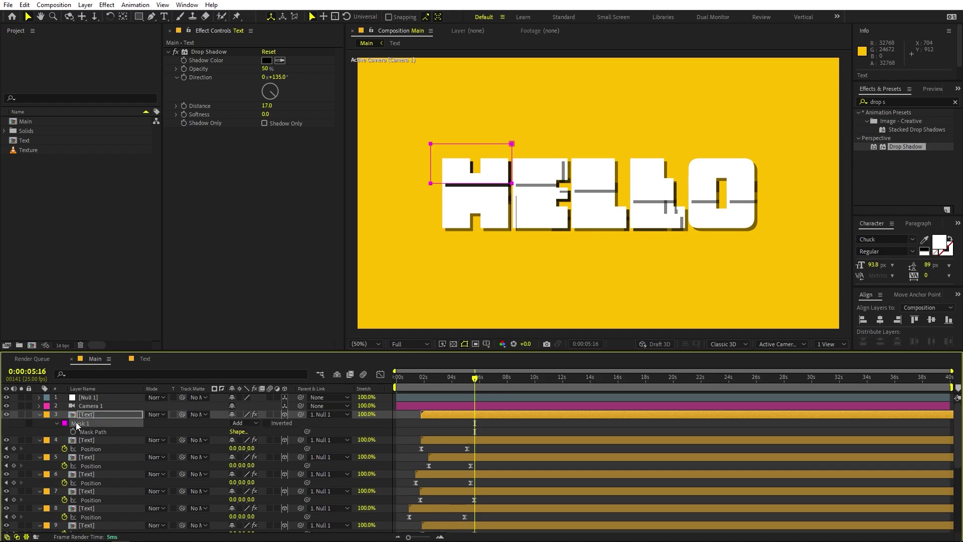
pyautogui.press('Delete')
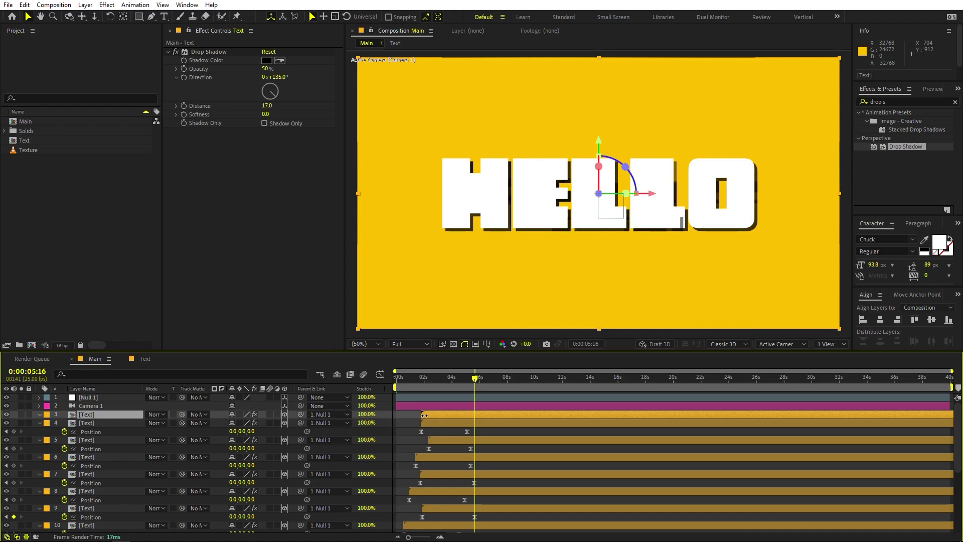
pyautogui.moveTo(423, 415); pyautogui.dragTo(491, 415)
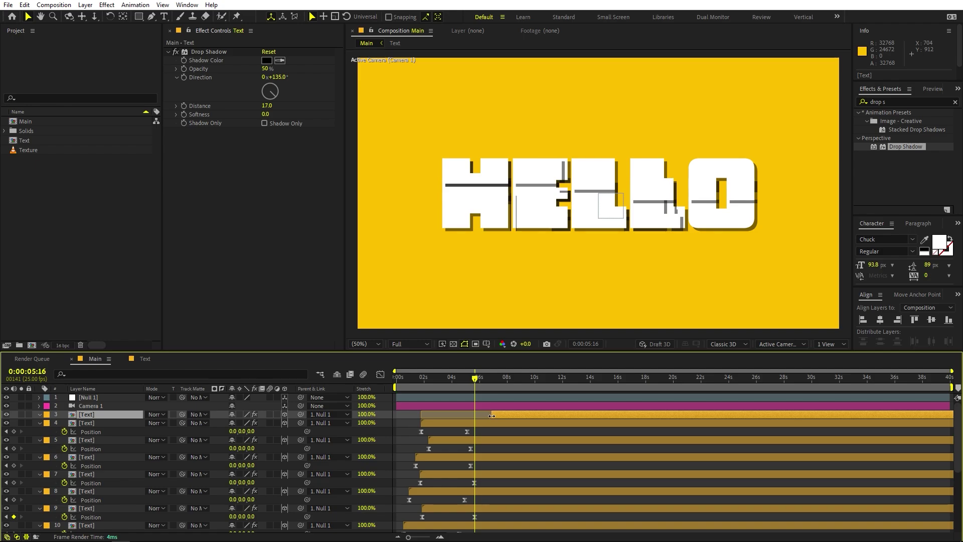
pyautogui.click(459, 405)
pyautogui.click(459, 398)
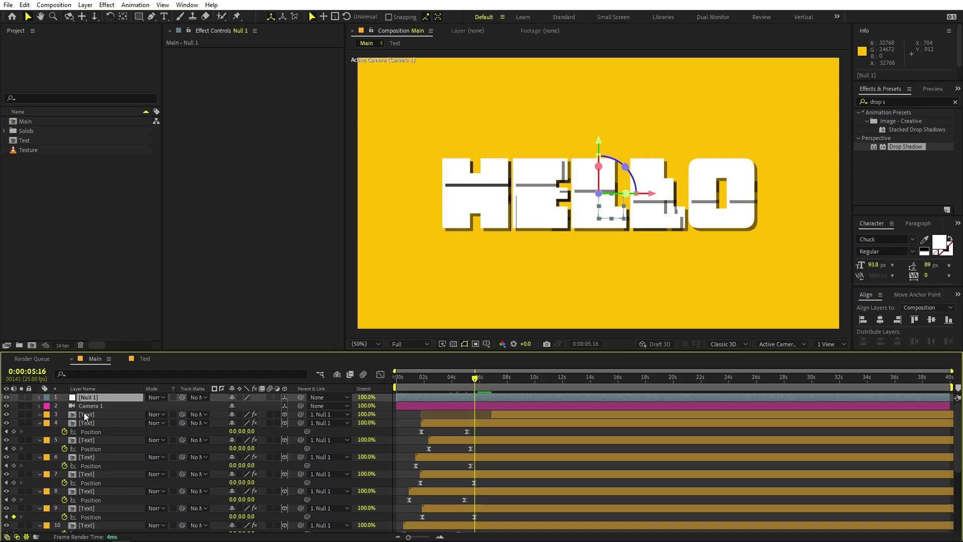
# Keyframe Null 1's X Rotation at 0° on 5:16, then enter -180 at 7:03
pyautogui.press('r')
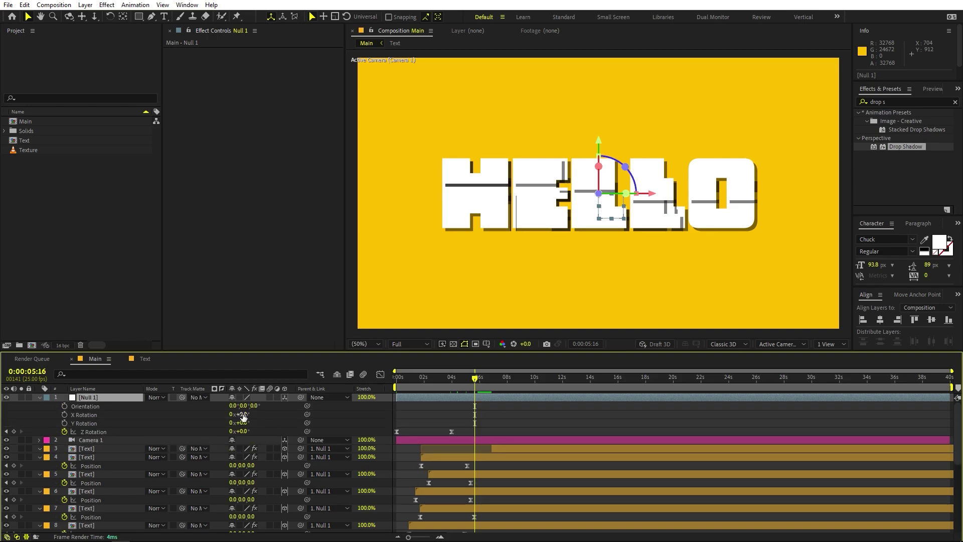
pyautogui.moveTo(242, 416); pyautogui.dragTo(228, 422)
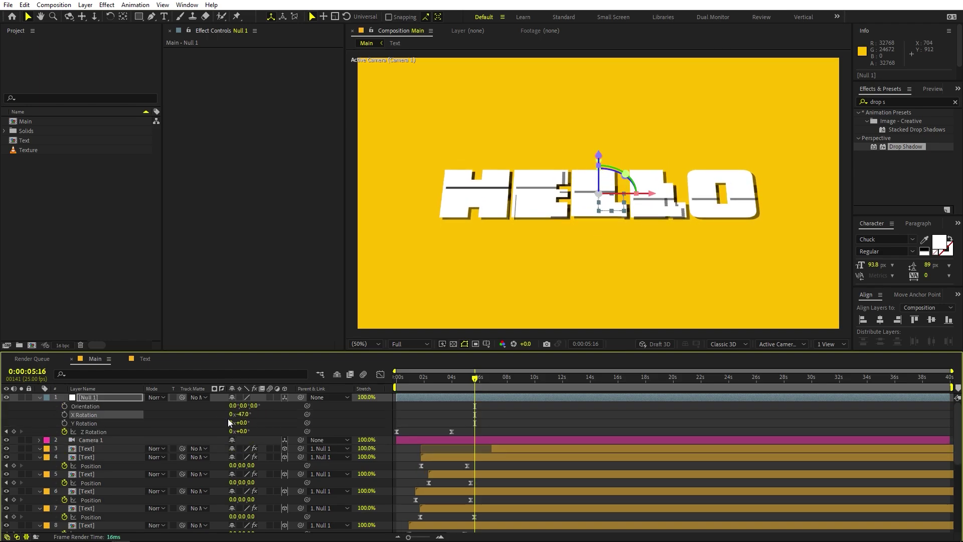
pyautogui.hotkey('ctrl', 'z')
pyautogui.click(63, 414)
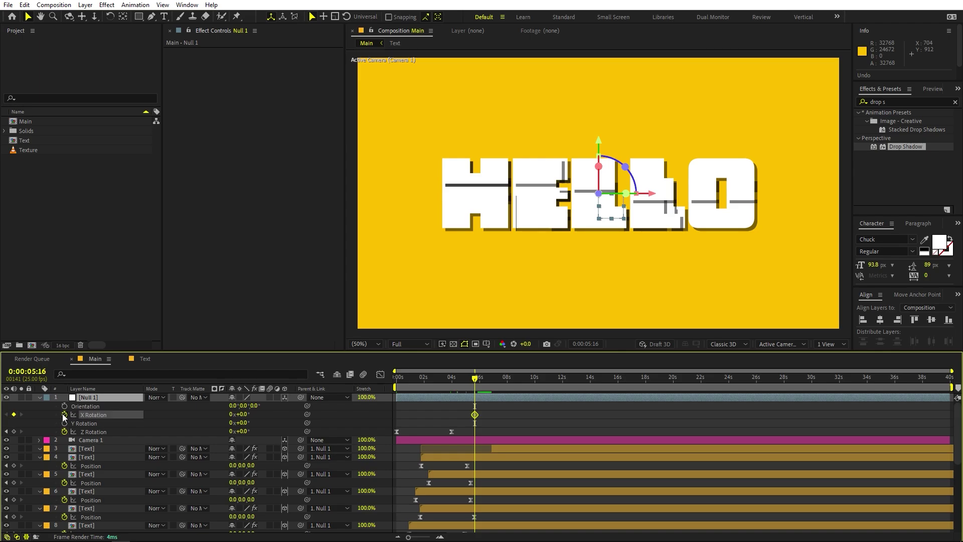
pyautogui.moveTo(475, 382); pyautogui.dragTo(495, 377)
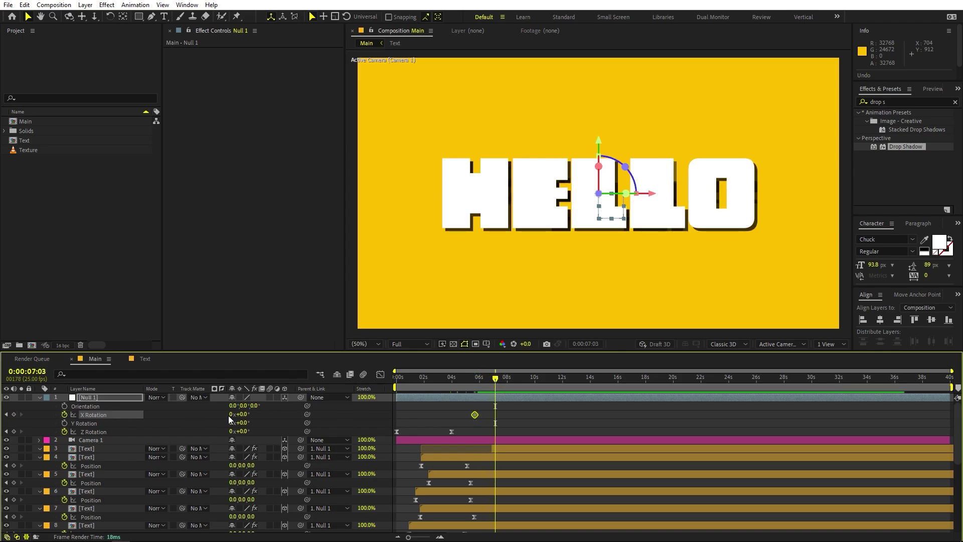
pyautogui.moveTo(241, 415); pyautogui.dragTo(177, 422)
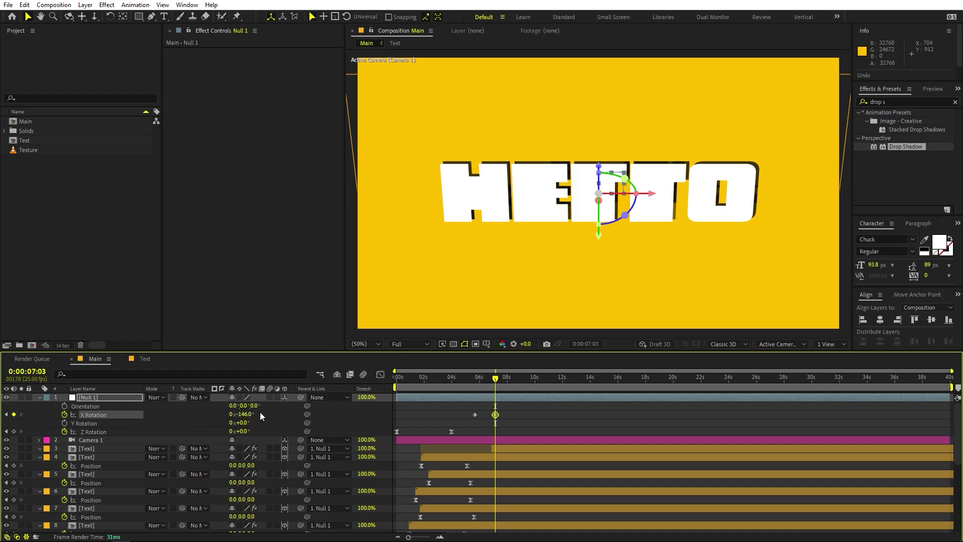
pyautogui.click(246, 415)
pyautogui.write('-')
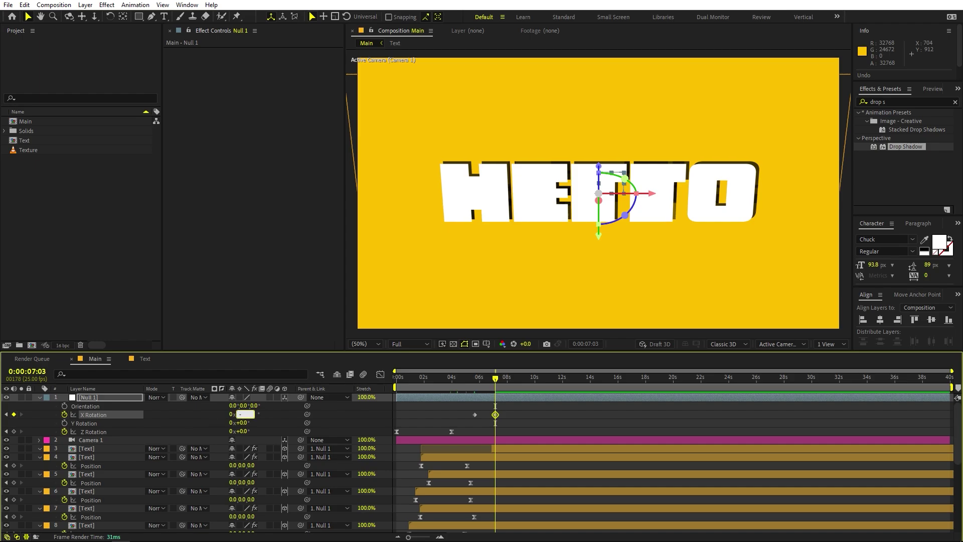
pyautogui.write('180')
pyautogui.press('Return')
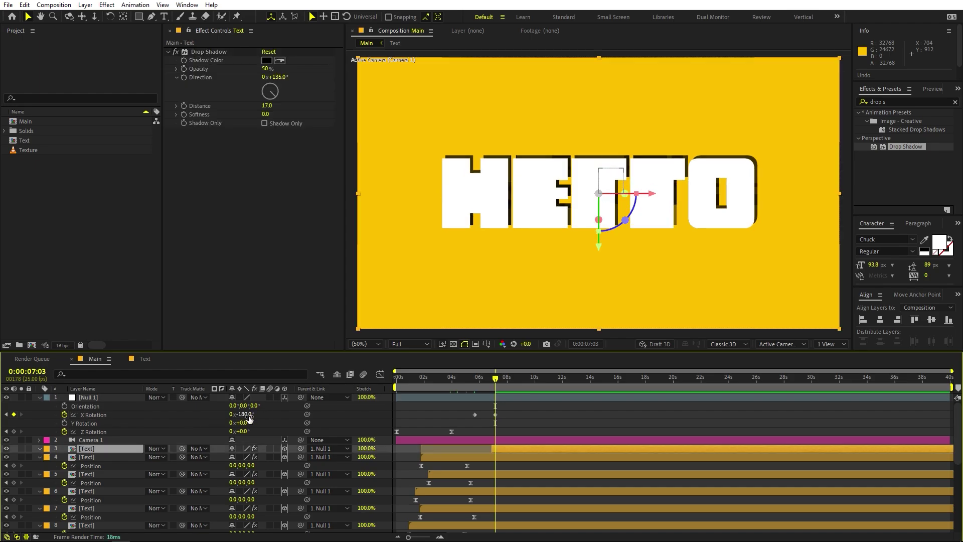
# Enter 180 as layer 3's X Rotation, then preview the flip from 4:20
pyautogui.moveTo(470, 385); pyautogui.dragTo(499, 386)
pyautogui.press('r')
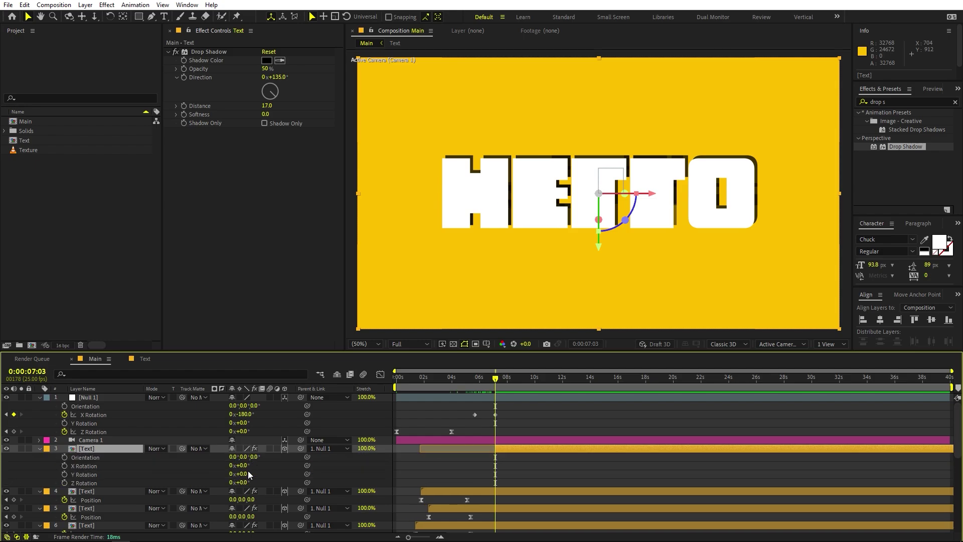
pyautogui.moveTo(245, 468); pyautogui.dragTo(334, 468)
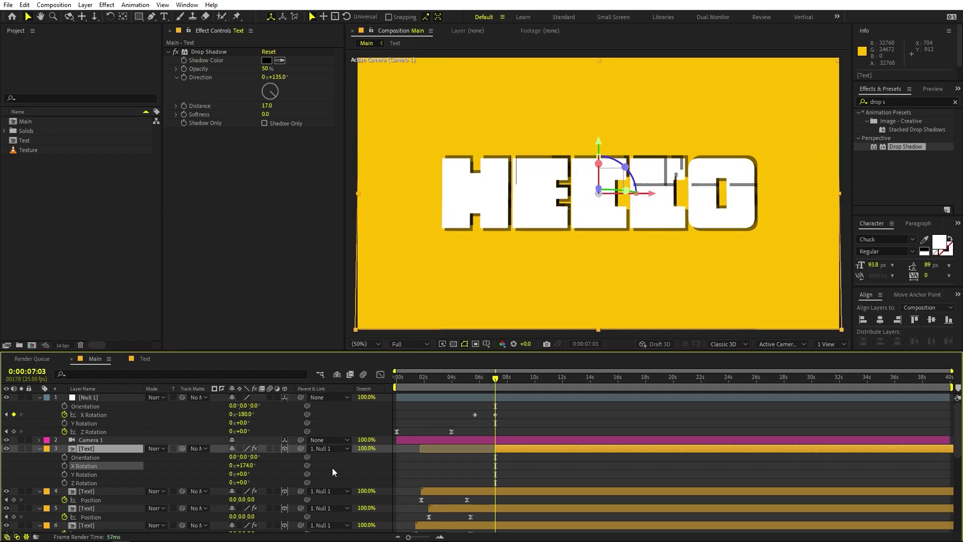
pyautogui.click(247, 465)
pyautogui.write('180')
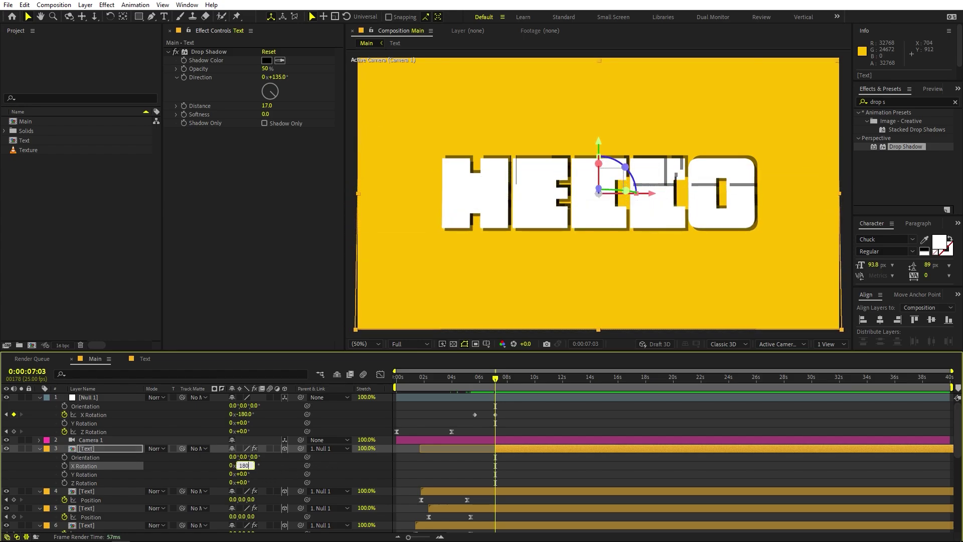
pyautogui.press('Return')
pyautogui.click(432, 456)
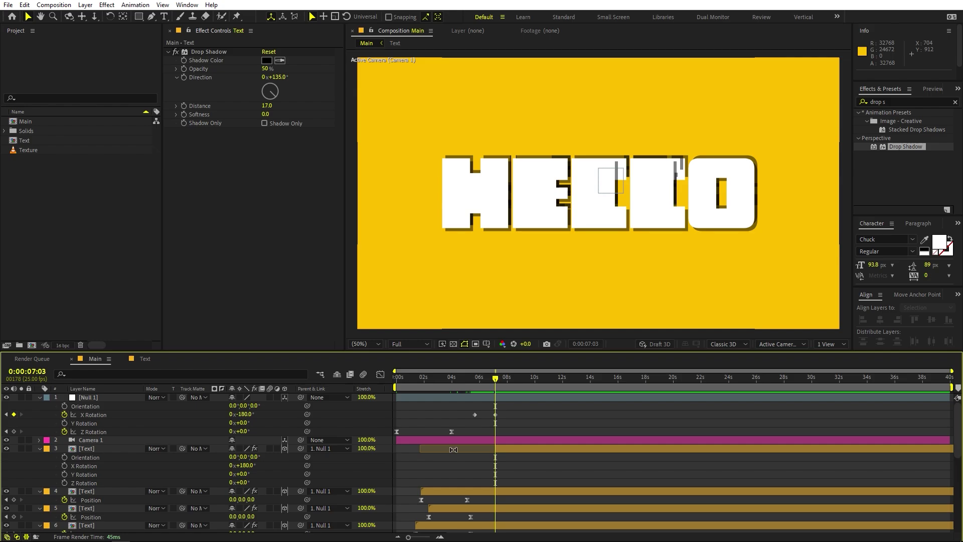
pyautogui.moveTo(474, 389); pyautogui.dragTo(454, 385)
pyautogui.press('space')
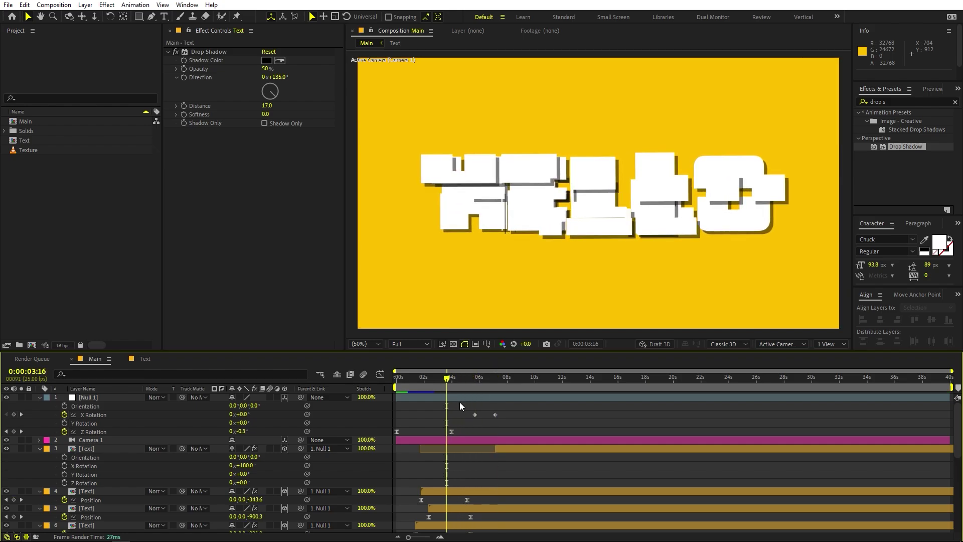
# Move layer 3 to start at 6:10, mid-flip
pyautogui.scroll(3, 461, 422)
pyautogui.press('space')
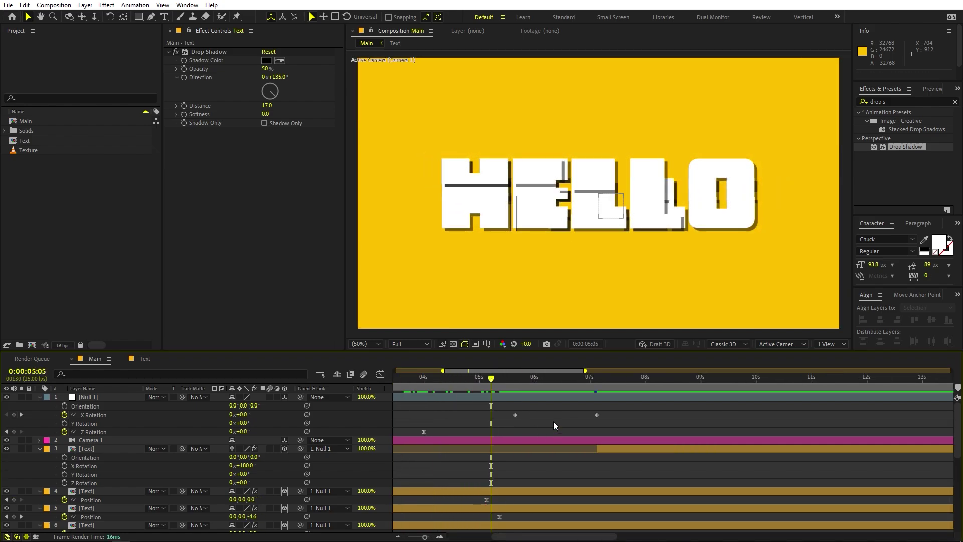
pyautogui.moveTo(505, 379); pyautogui.dragTo(558, 382)
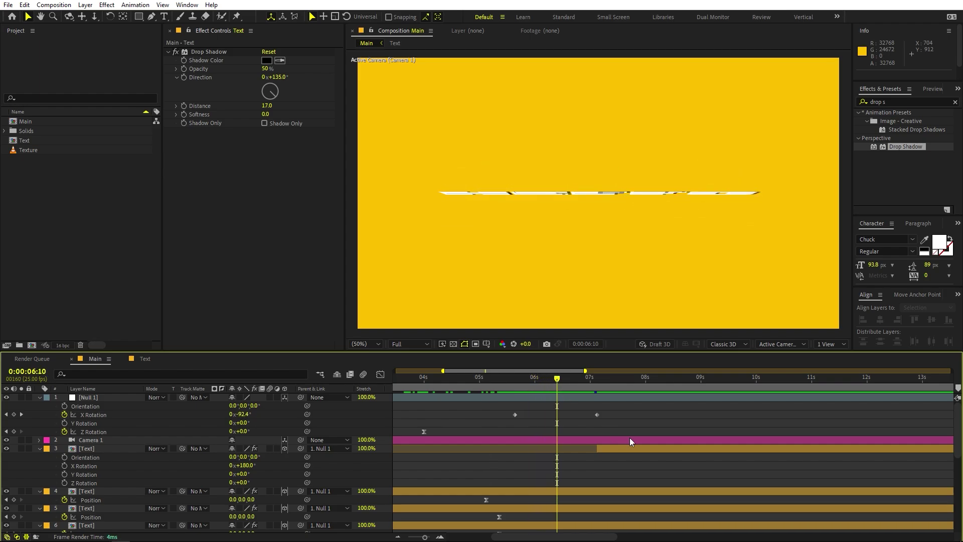
pyautogui.moveTo(595, 446); pyautogui.dragTo(557, 447)
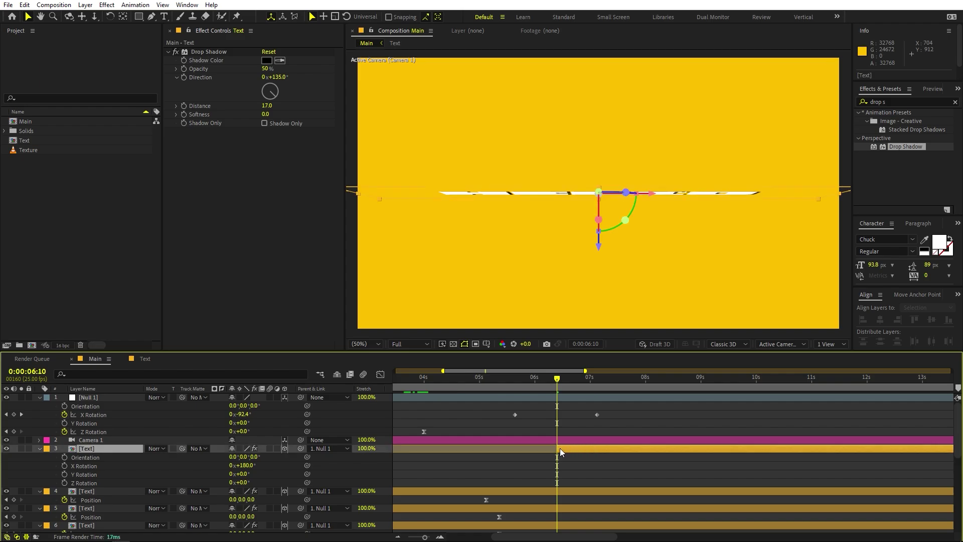
# Trim all the sliced text layers to end at the current time with Alt+]
pyautogui.click(546, 490)
pyautogui.scroll(-5, 561, 491)
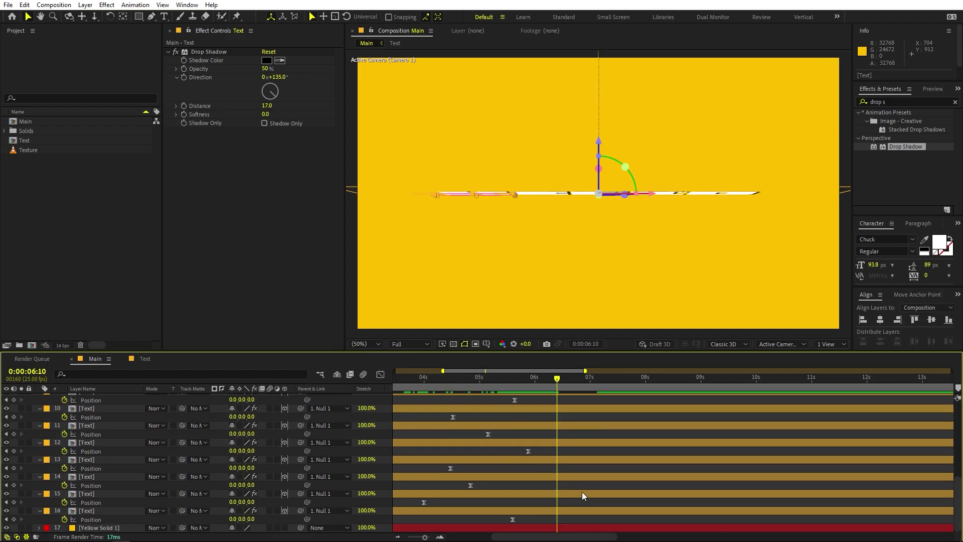
pyautogui.hotkey('ctrl', 'a')
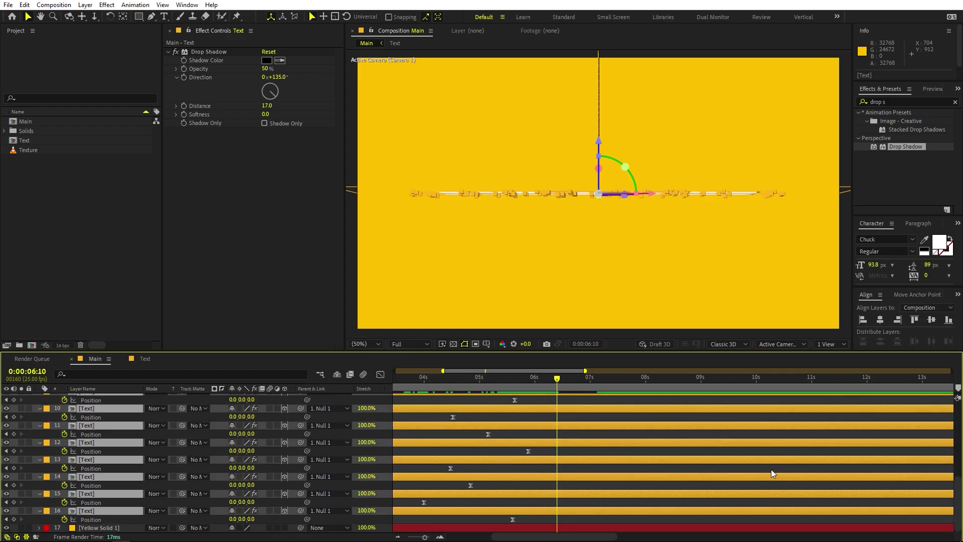
pyautogui.press(';')
pyautogui.scroll(2, 754, 470)
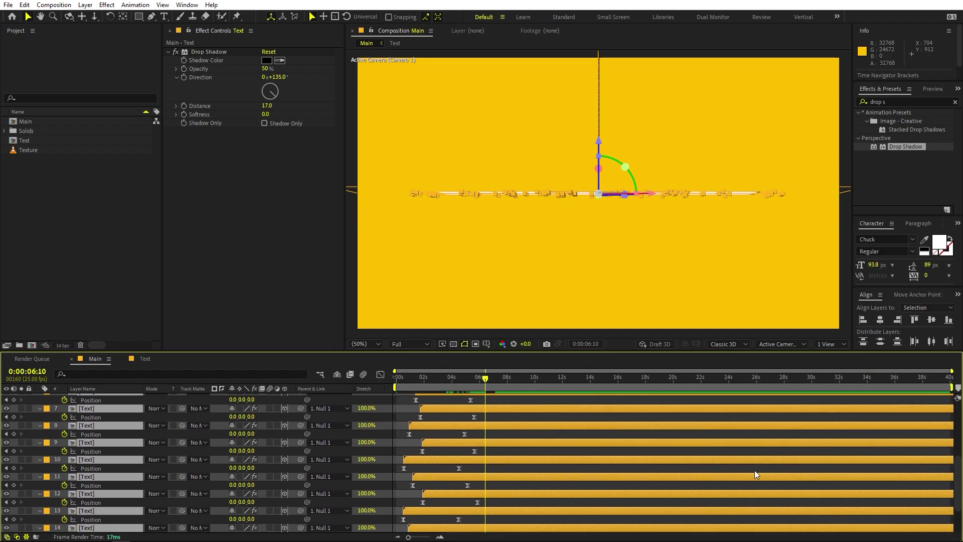
pyautogui.hotkey('alt', ']')
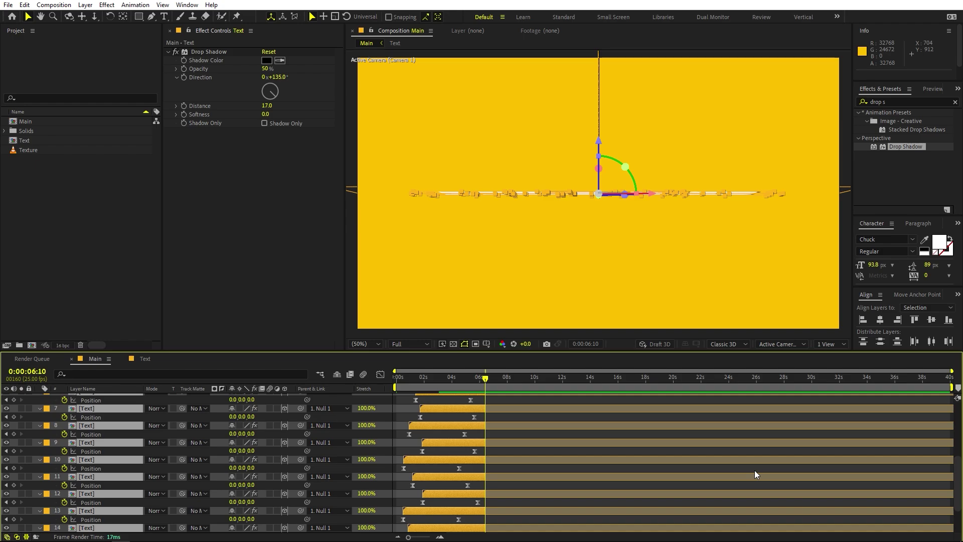
pyautogui.scroll(5, 602, 476)
pyautogui.scroll(3, 441, 469)
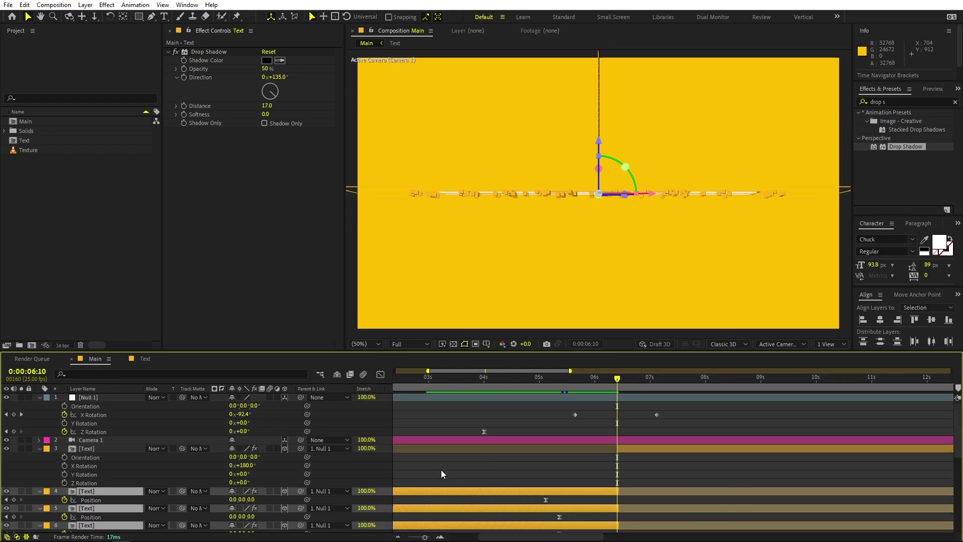
pyautogui.scroll(-6, 582, 479)
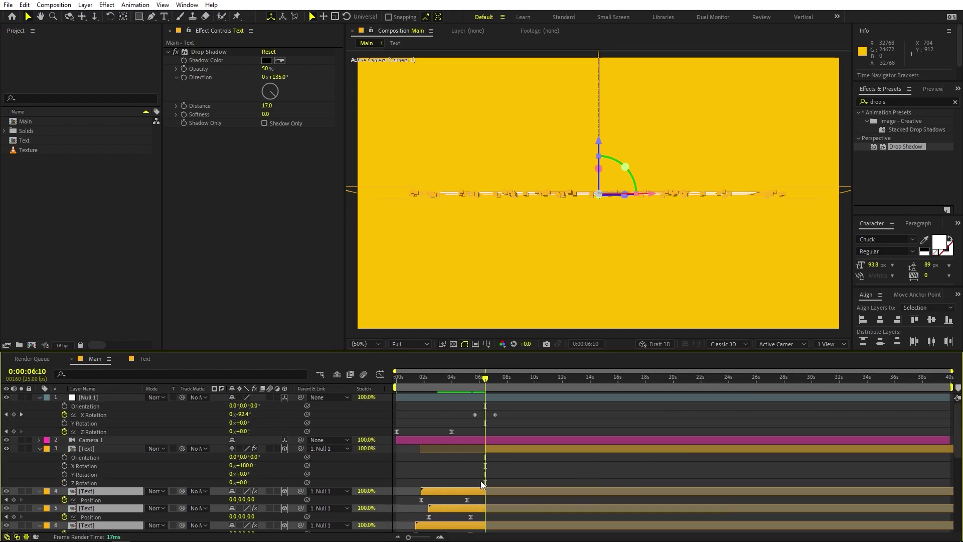
# Apply Easy Ease to Null 1's two X Rotation keyframes
pyautogui.click(470, 381)
pyautogui.moveTo(515, 407); pyautogui.dragTo(465, 419)
pyautogui.press('F9')
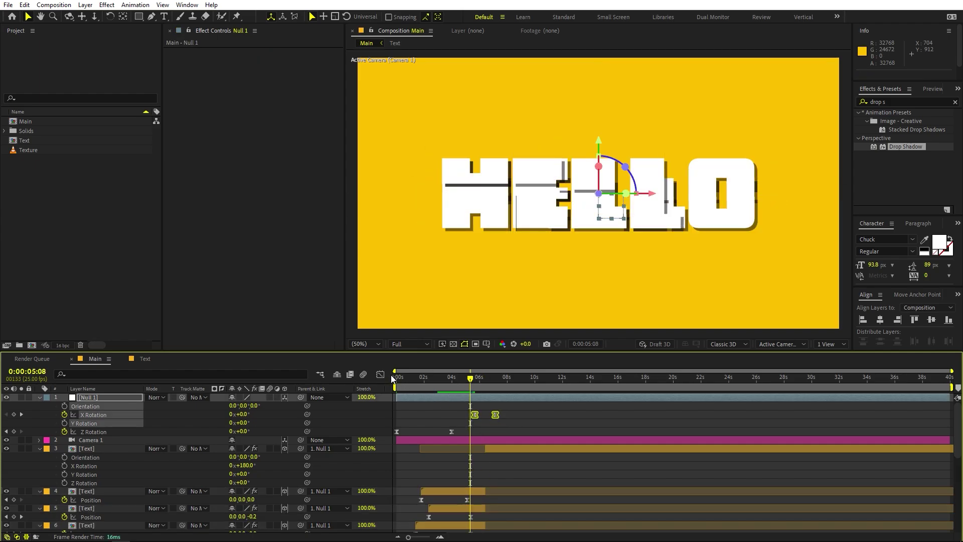
# In the Graph Editor, widen both X Rotation keyframes' influence for a slow start and gentle settle
pyautogui.click(379, 374)
pyautogui.scroll(5, 468, 422)
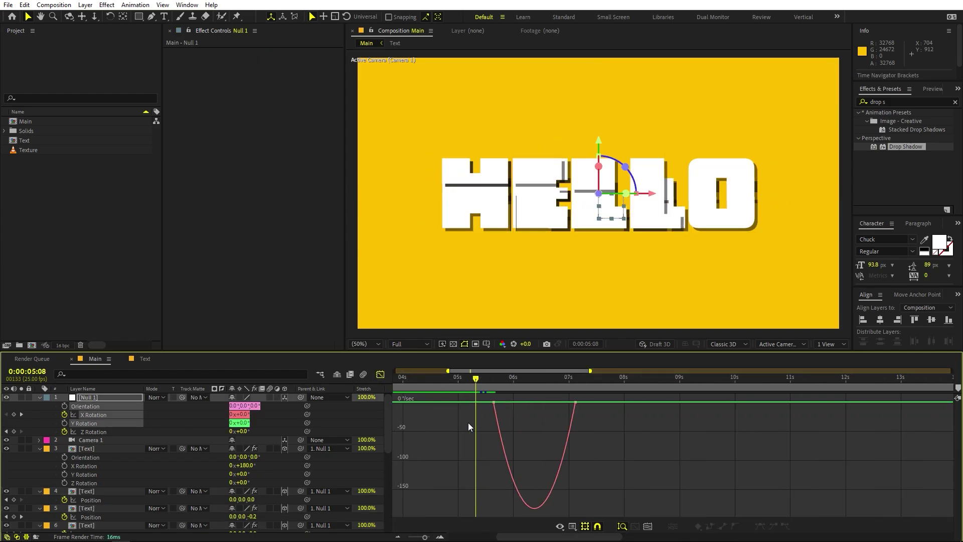
pyautogui.moveTo(828, 447); pyautogui.dragTo(451, 393)
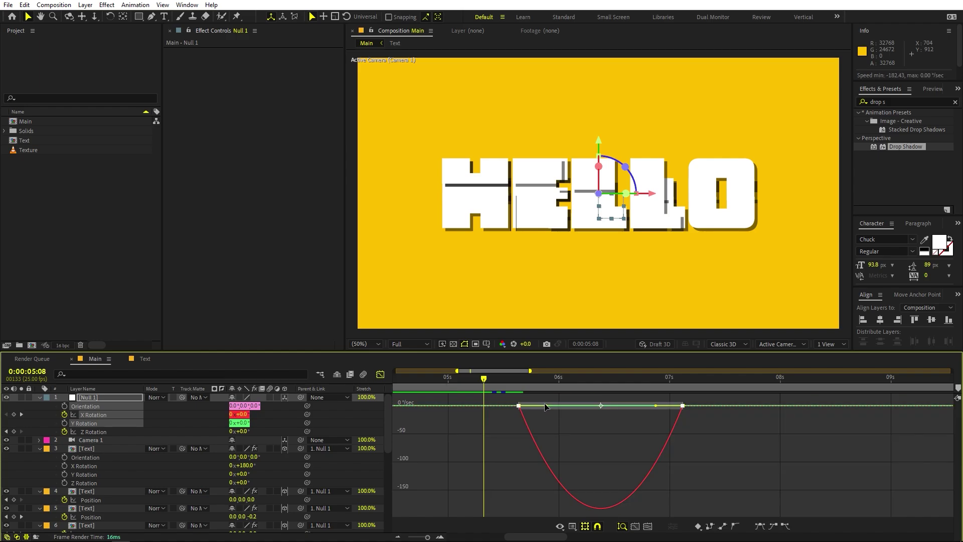
pyautogui.moveTo(546, 405); pyautogui.dragTo(574, 405)
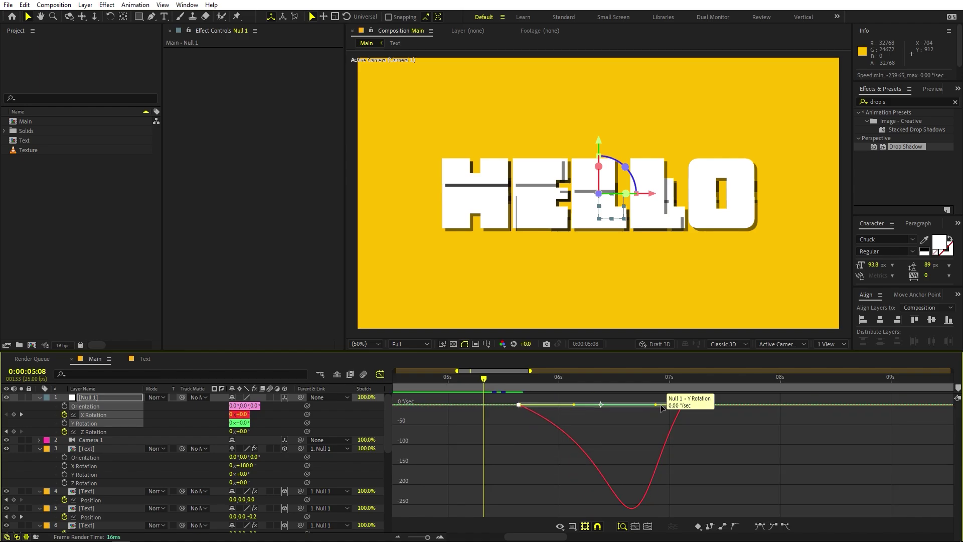
pyautogui.moveTo(650, 404); pyautogui.dragTo(618, 404)
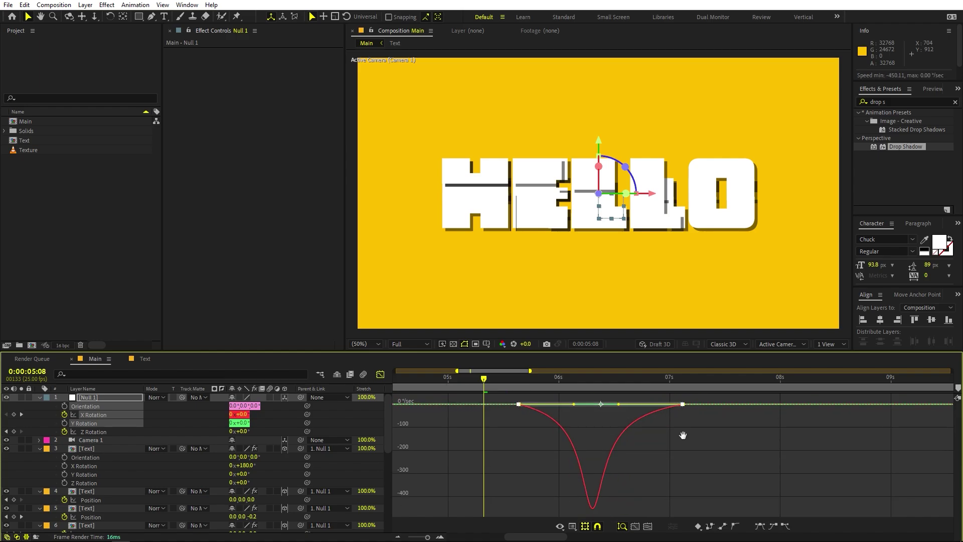
# Preview the sharpened flip near the edge-on frame, then return to layer bars and play it
pyautogui.press('space')
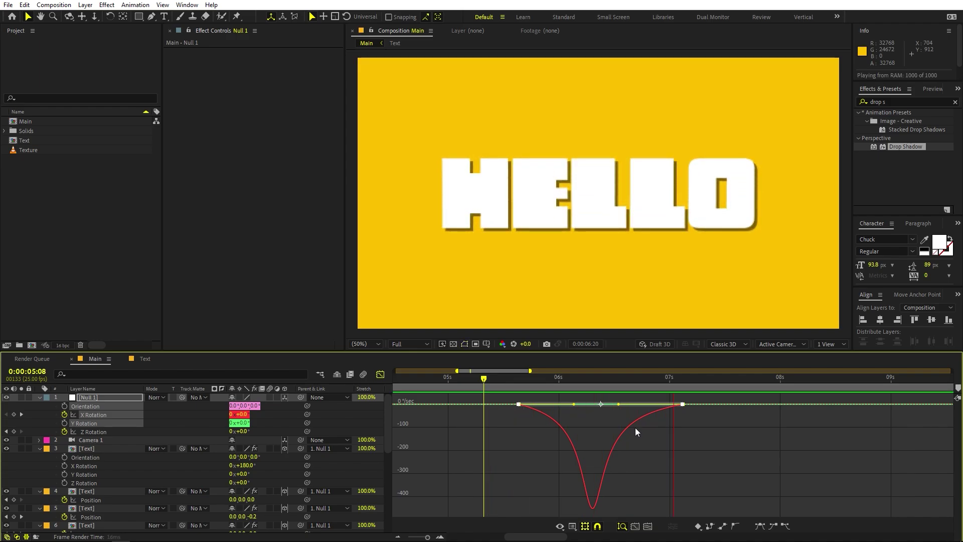
pyautogui.moveTo(522, 384); pyautogui.dragTo(590, 395)
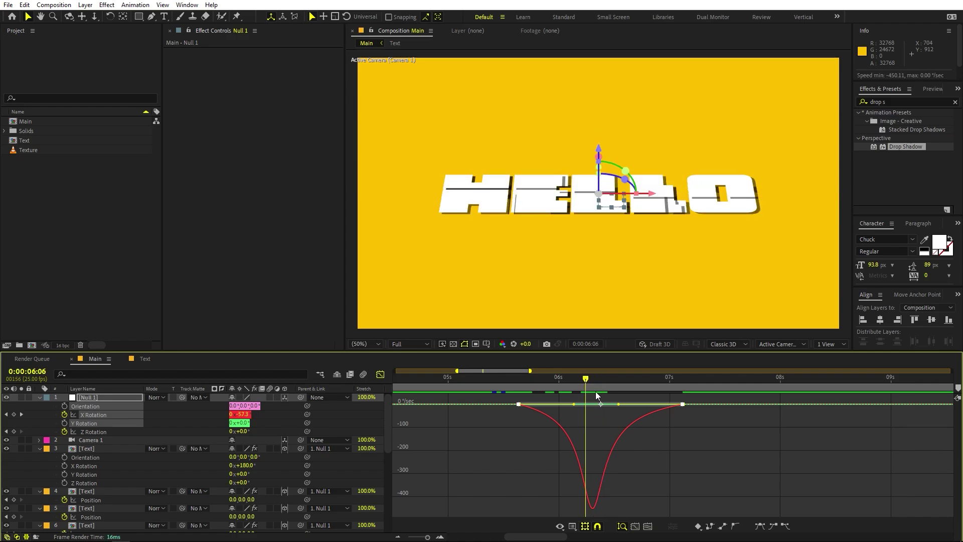
pyautogui.moveTo(595, 392); pyautogui.dragTo(598, 385)
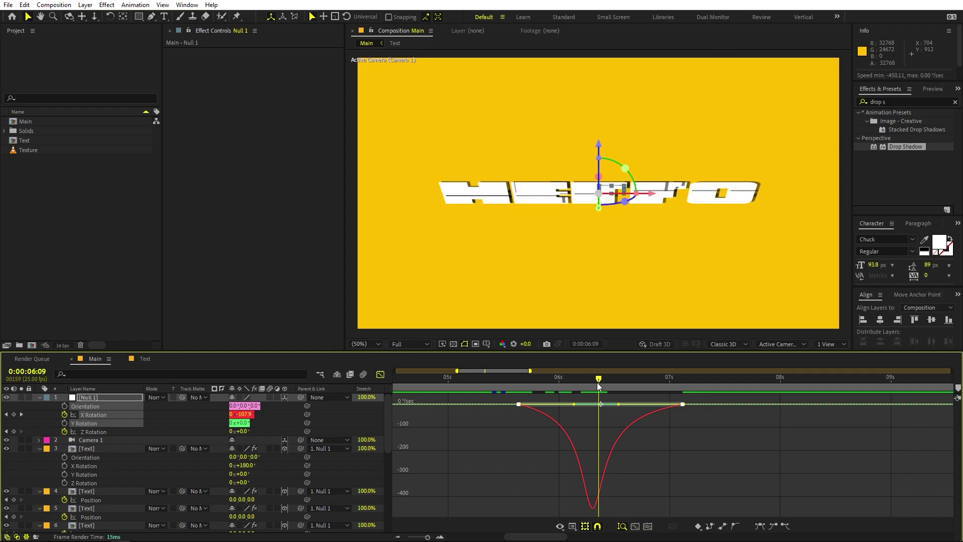
pyautogui.click(380, 374)
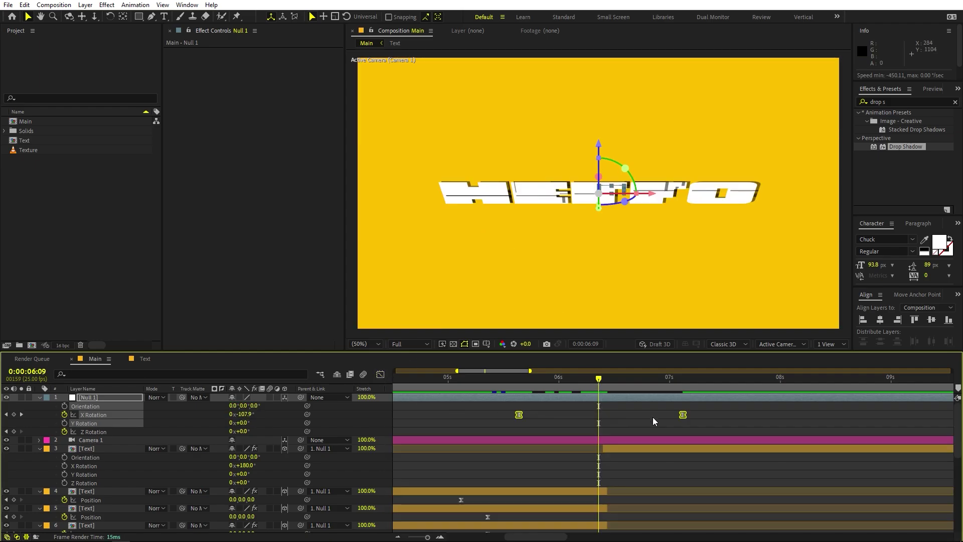
pyautogui.click(605, 450)
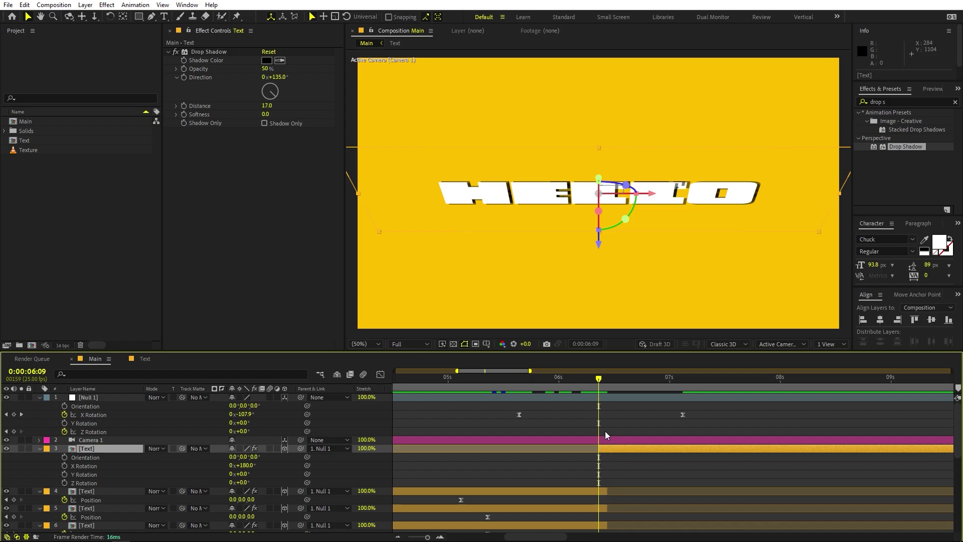
pyautogui.press('space')
pyautogui.press(';')
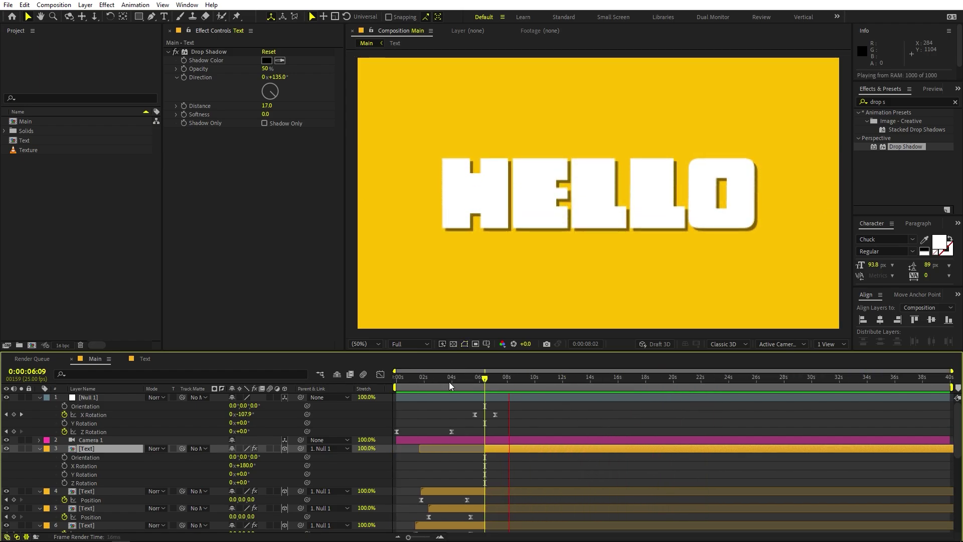
pyautogui.press('Home')
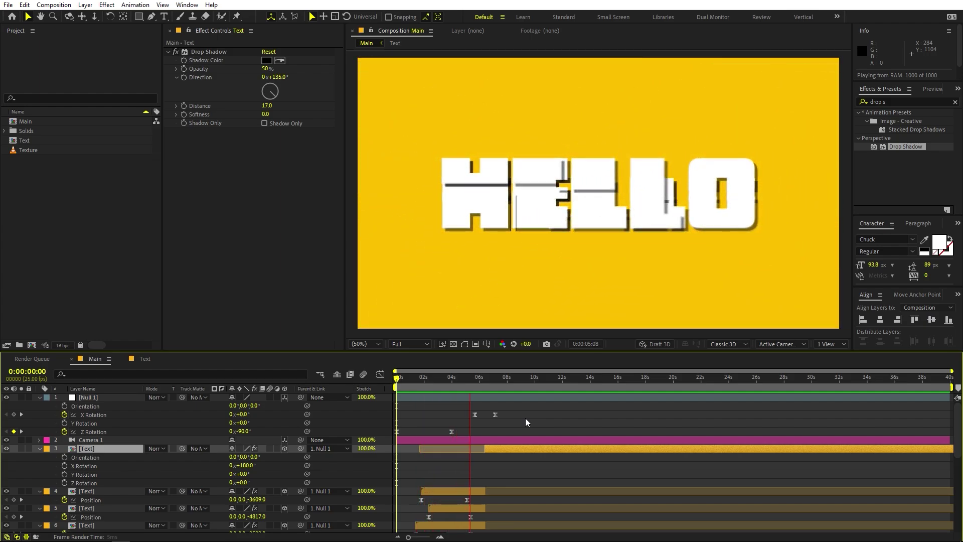
pyautogui.click(491, 387)
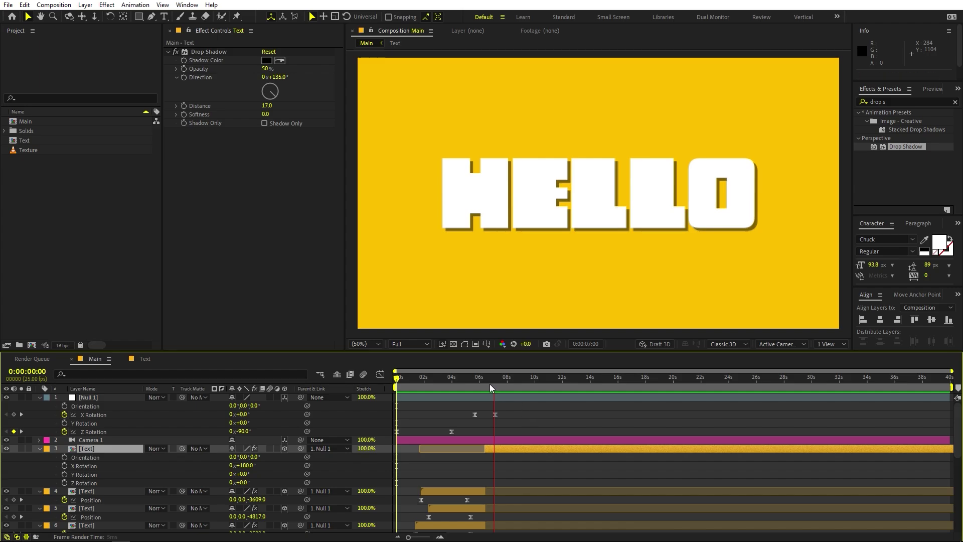
pyautogui.moveTo(490, 387)
pyautogui.mouseDown()
pyautogui.moveTo(450, 387)
pyautogui.moveTo(476, 395)
pyautogui.mouseUp()
pyautogui.scroll(-3, 569, 429)
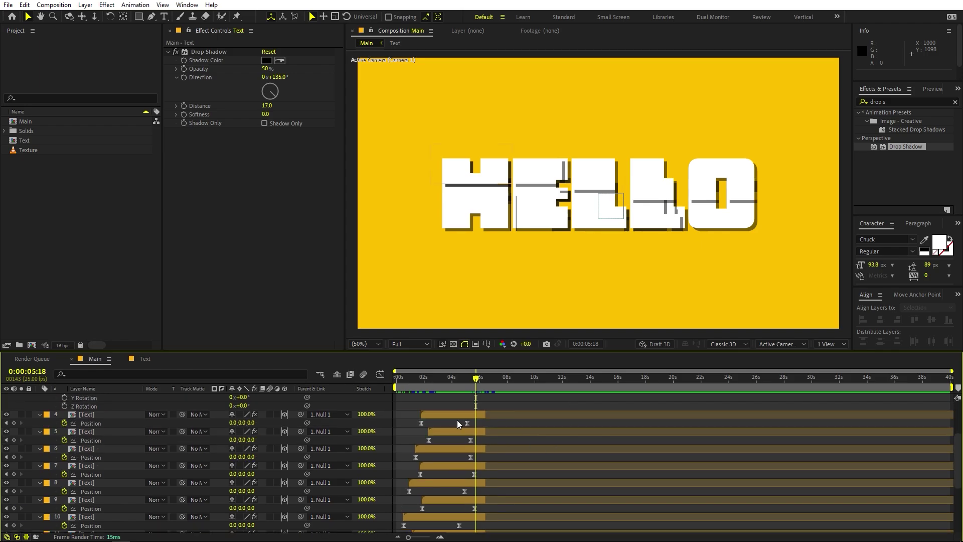
pyautogui.click(455, 414)
pyautogui.click(467, 379)
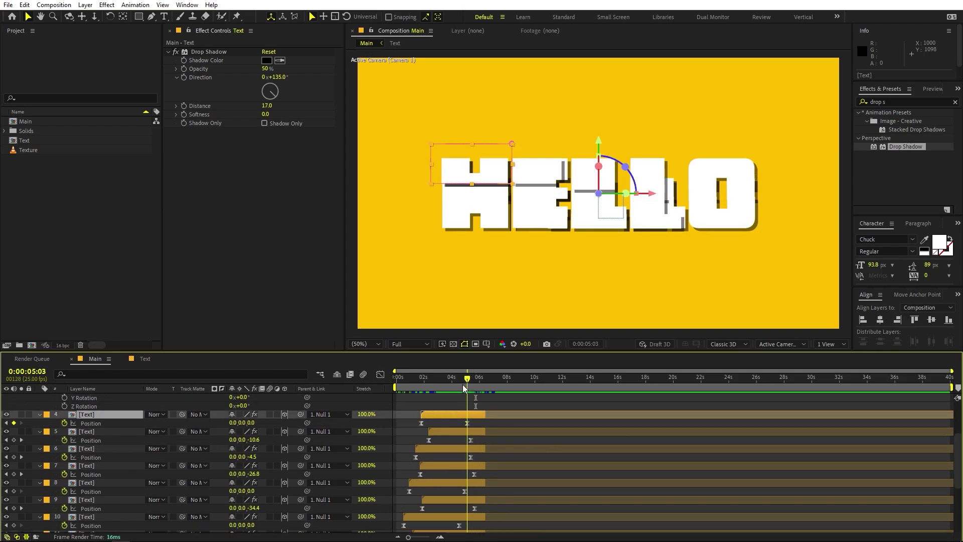
pyautogui.moveTo(462, 384); pyautogui.dragTo(444, 398)
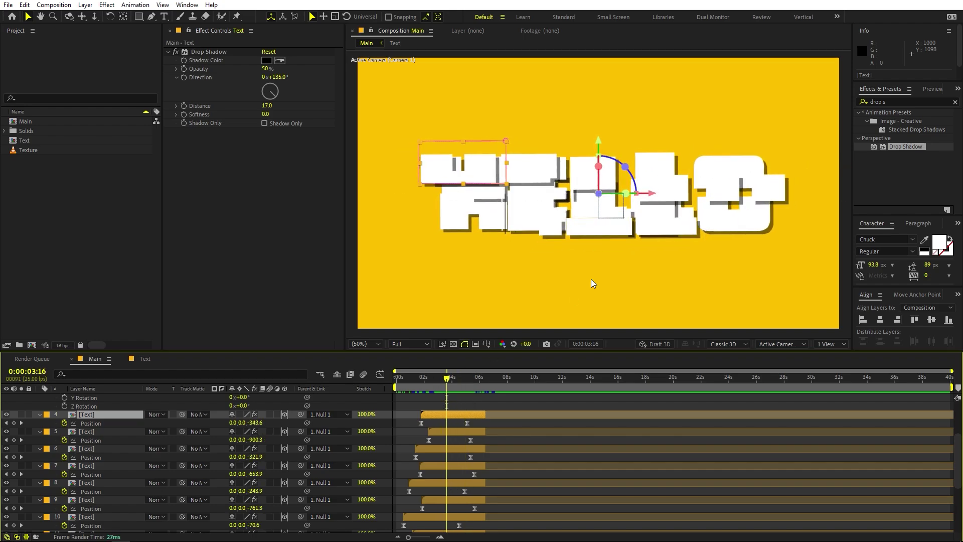
pyautogui.click(457, 431)
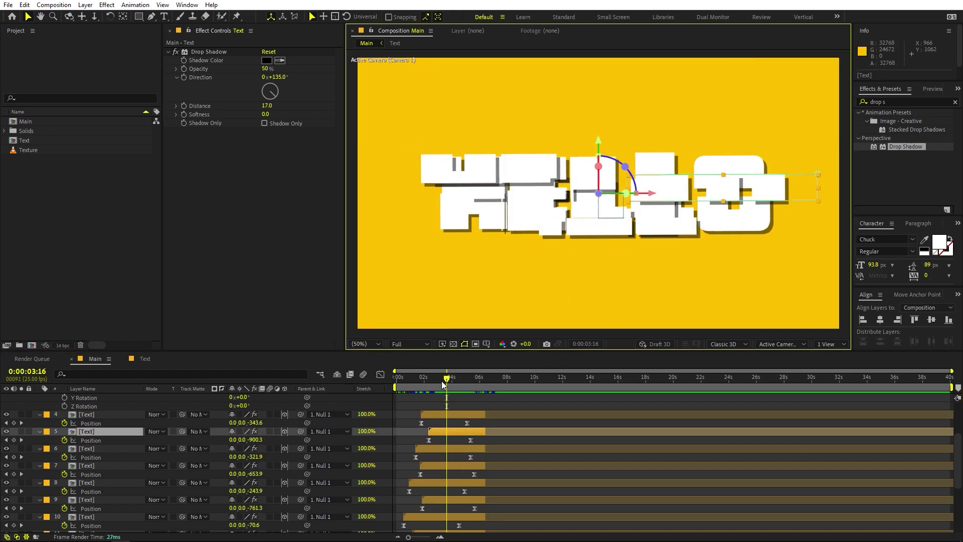
# Keyframe layer 5's Position Z at -6 where the letters settle, then check the fix
pyautogui.moveTo(443, 385); pyautogui.dragTo(470, 382)
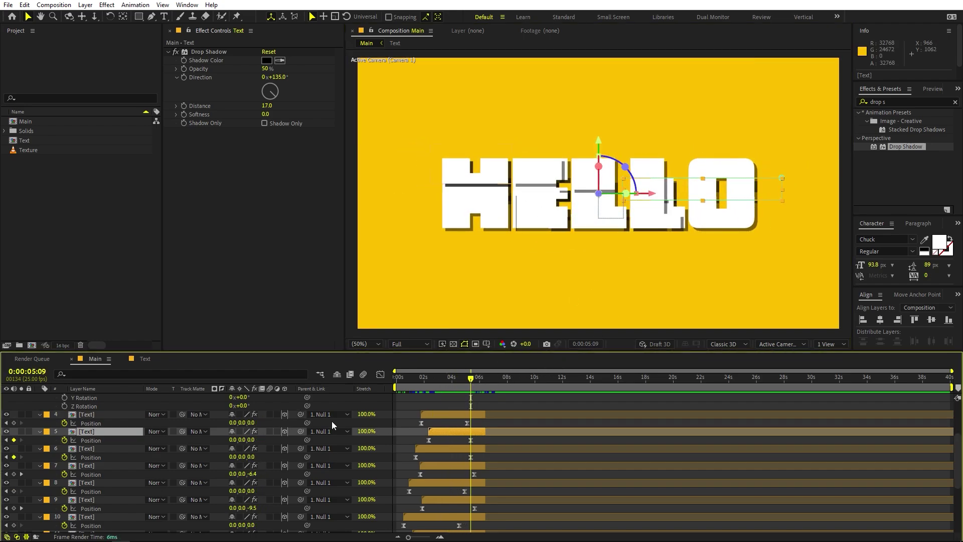
pyautogui.moveTo(251, 441); pyautogui.dragTo(254, 441)
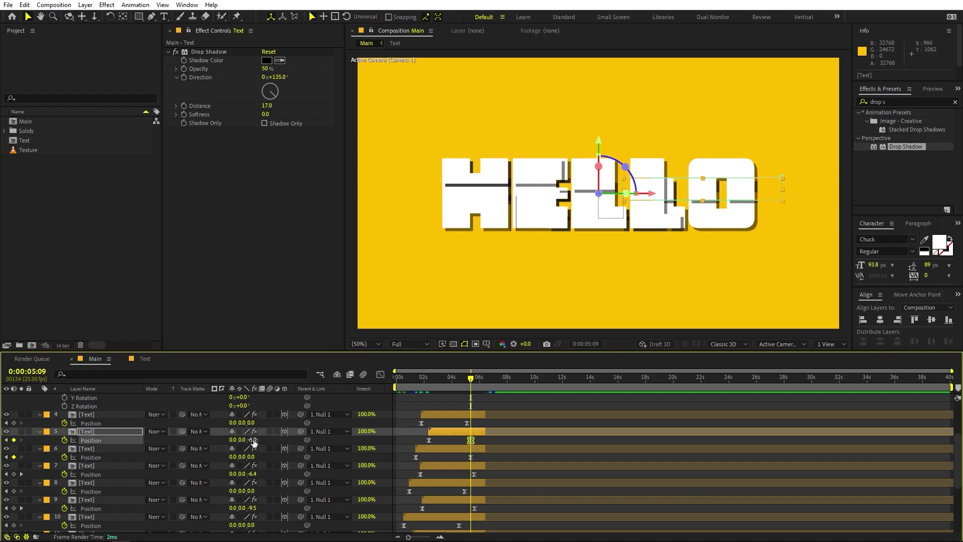
pyautogui.moveTo(452, 386); pyautogui.dragTo(508, 379)
# Add the Texture footage from the Project panel to the top of the Main composition
pyautogui.scroll(3, 435, 419)
pyautogui.click(65, 237)
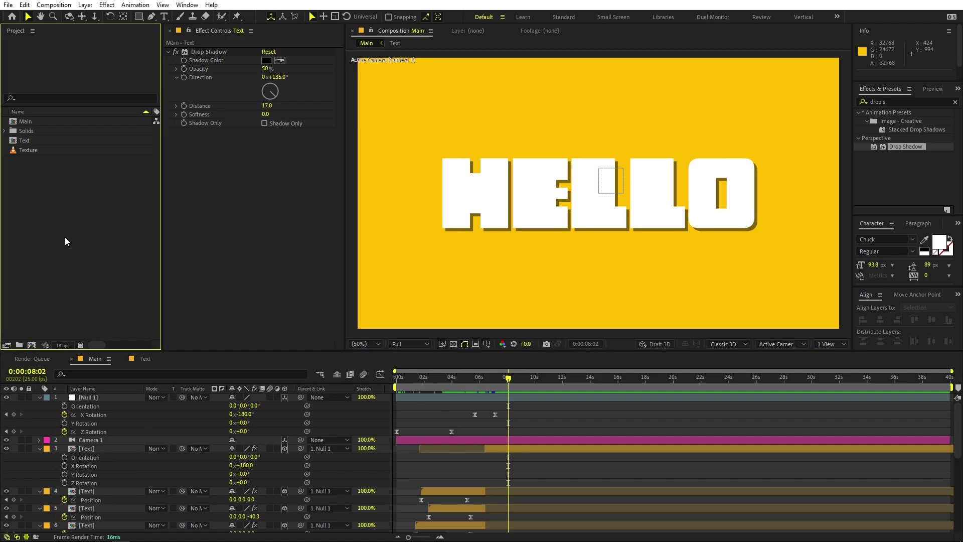
pyautogui.click(22, 150)
pyautogui.moveTo(34, 150); pyautogui.dragTo(74, 396)
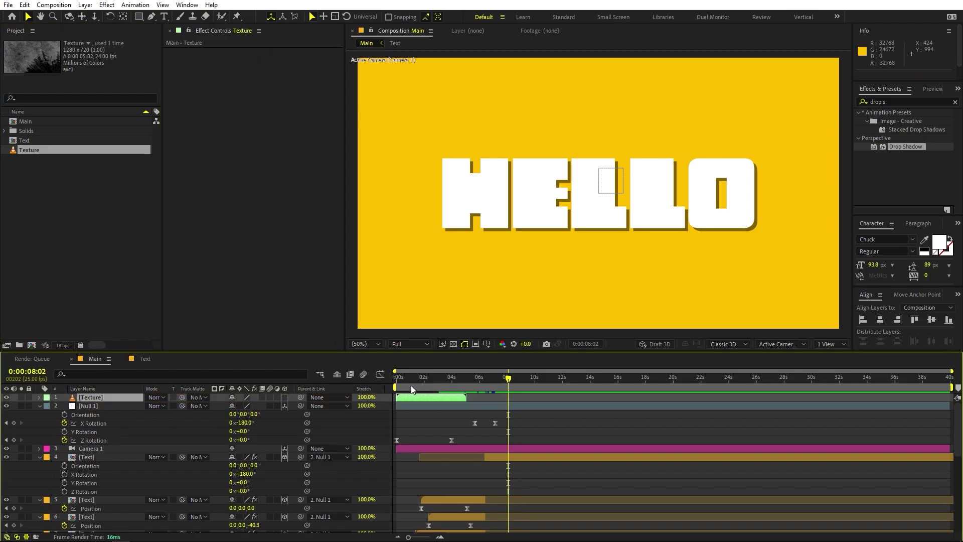
# Scale the Texture layer to 152%, set its mode to Screen, and check the look at 3:00
pyautogui.click(434, 378)
pyautogui.press('s')
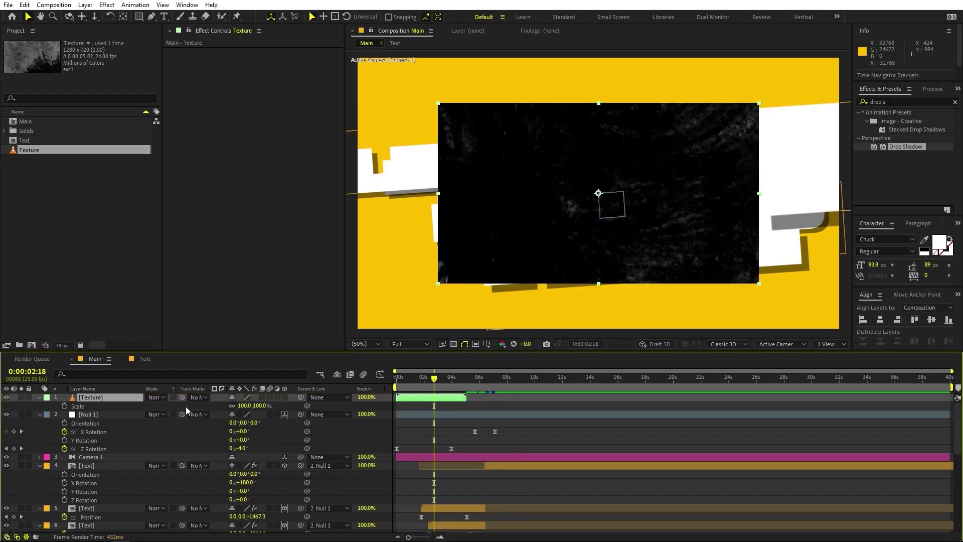
pyautogui.moveTo(245, 407); pyautogui.dragTo(287, 405)
pyautogui.moveTo(444, 411); pyautogui.dragTo(513, 411)
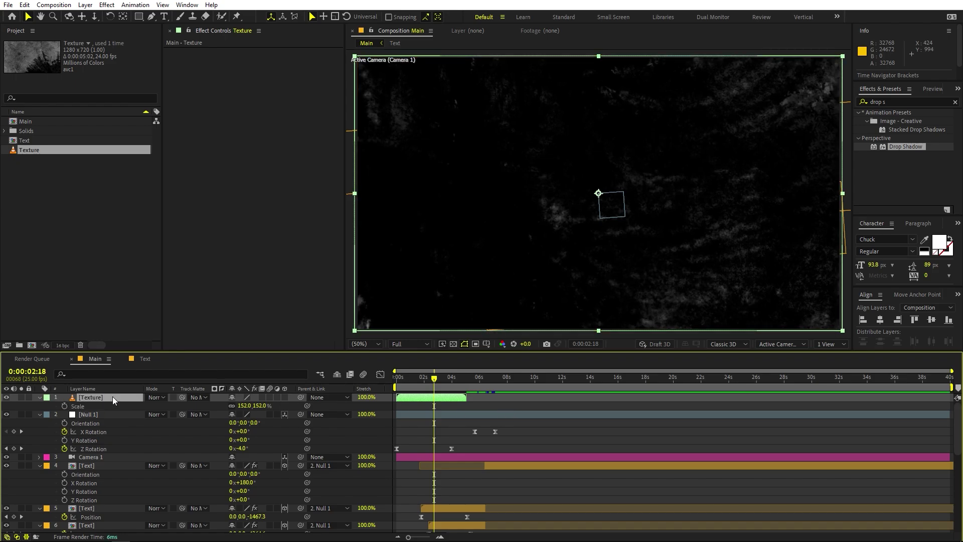
pyautogui.click(161, 397)
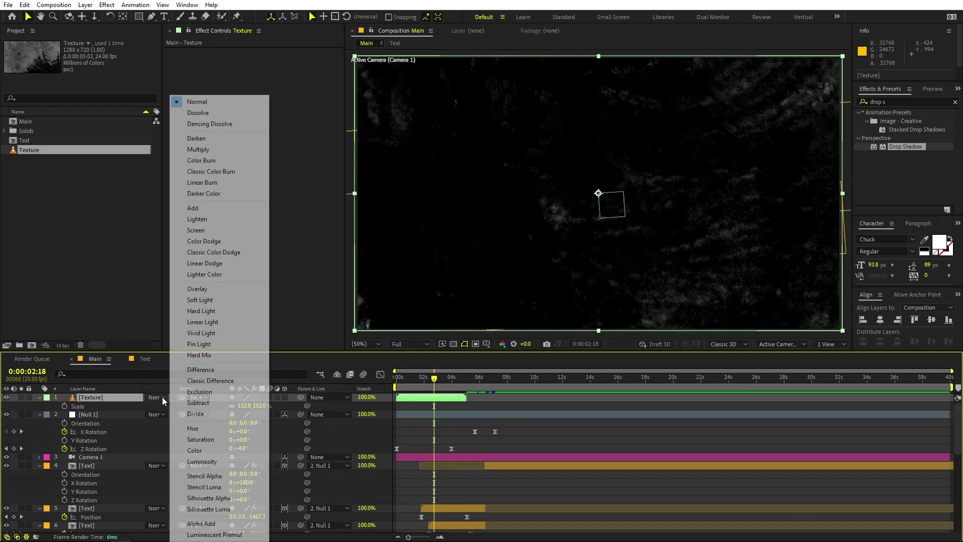
pyautogui.click(196, 231)
pyautogui.moveTo(414, 378); pyautogui.dragTo(438, 383)
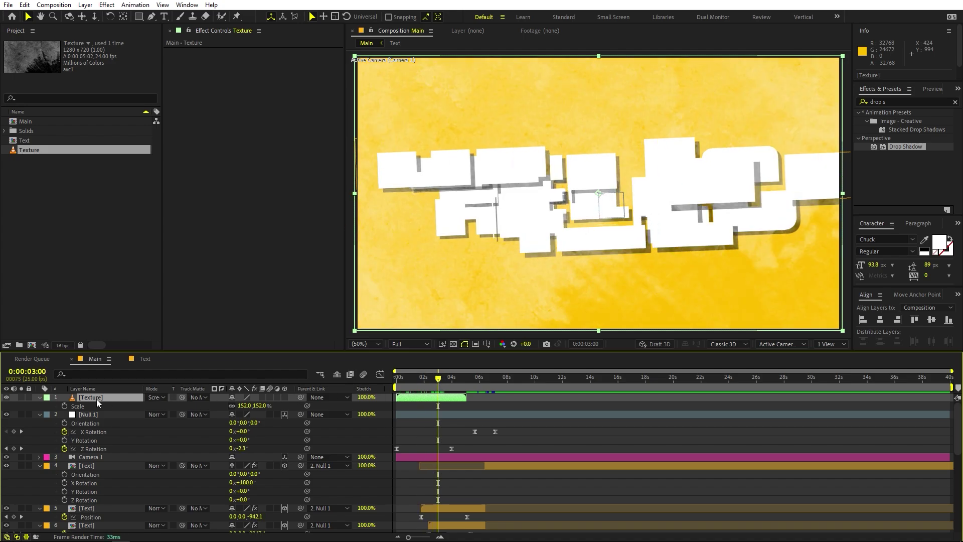
pyautogui.click(925, 105)
# Apply a Curves effect to Texture with an S-shaped contrast curve and preview it
pyautogui.write('curves')
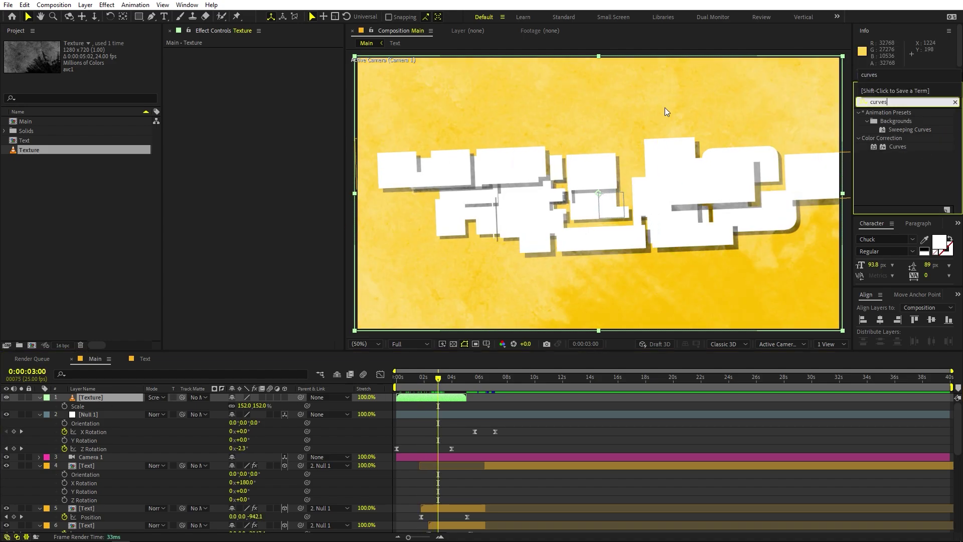
pyautogui.moveTo(897, 147); pyautogui.dragTo(100, 399)
pyautogui.moveTo(260, 140); pyautogui.dragTo(260, 125)
pyautogui.moveTo(223, 169); pyautogui.dragTo(230, 177)
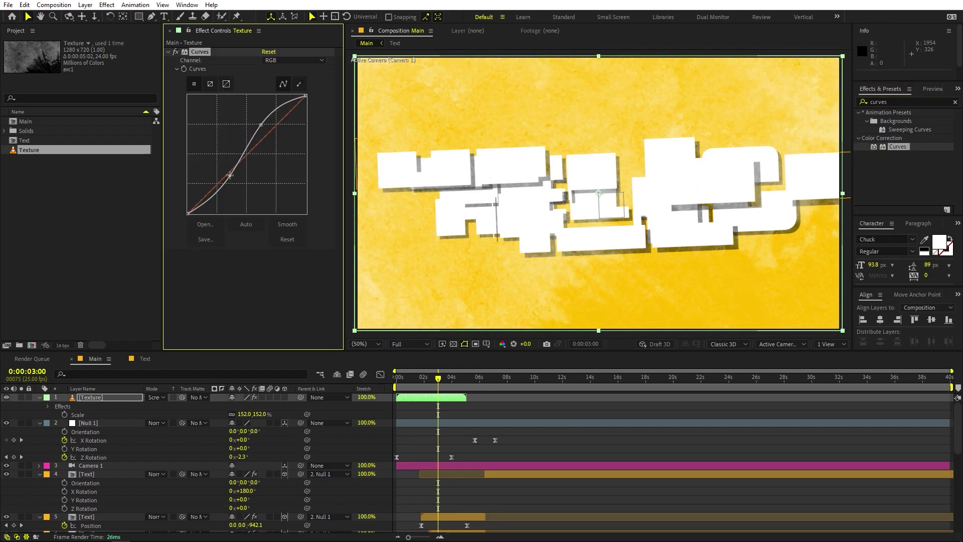
pyautogui.press('space')
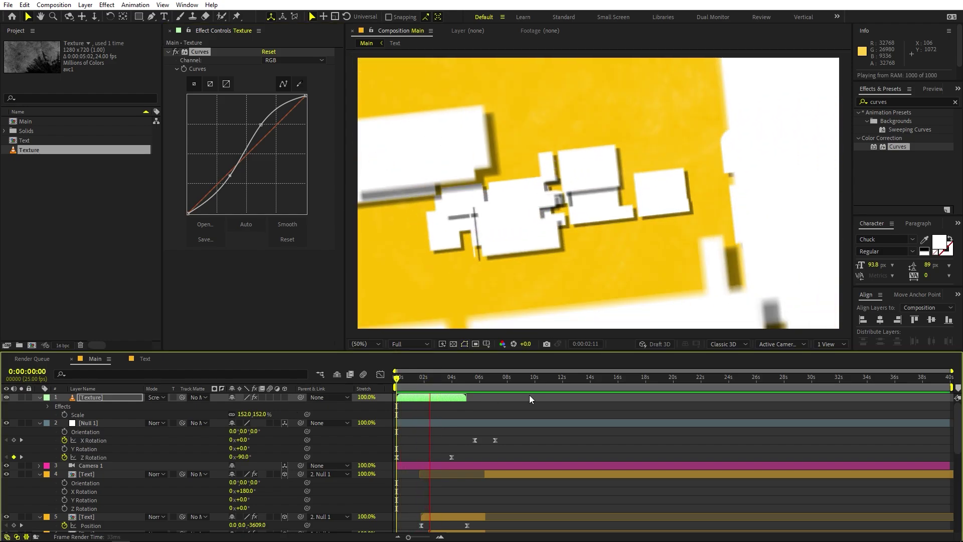
pyautogui.press('space')
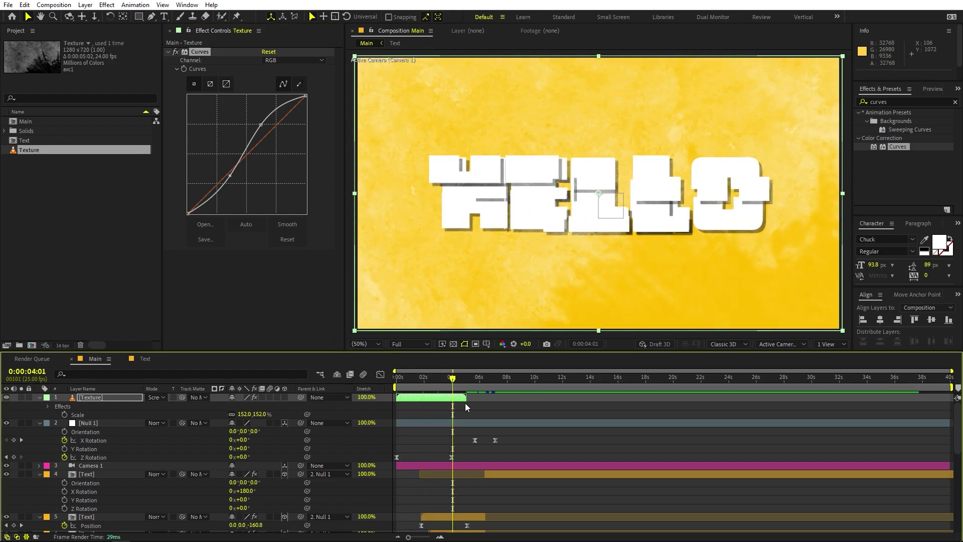
# Duplicate the Texture layer twice, placing the copies to start around 5 and 10 seconds
pyautogui.click(457, 399)
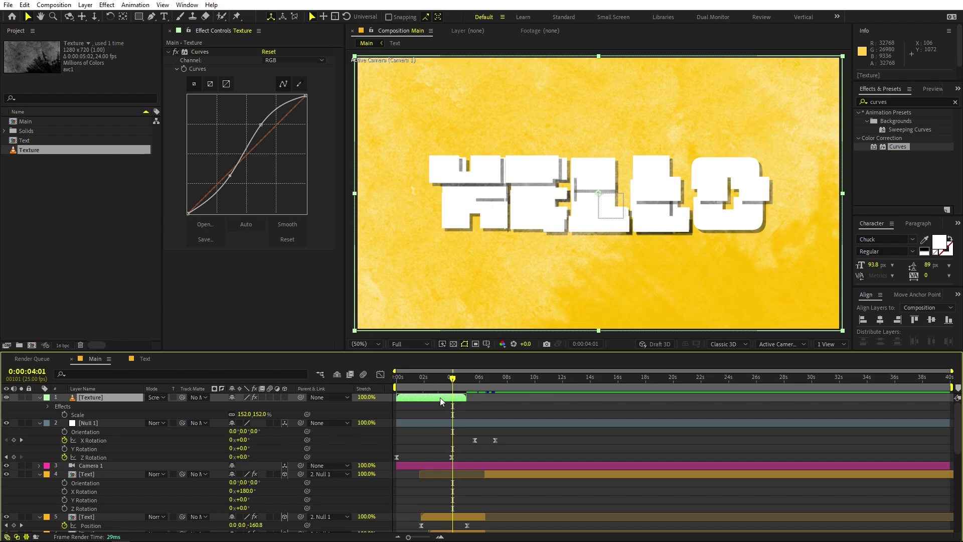
pyautogui.hotkey('ctrl', 'd')
pyautogui.moveTo(437, 397); pyautogui.dragTo(581, 396)
pyautogui.hotkey('ctrl', 'd')
pyautogui.click(442, 384)
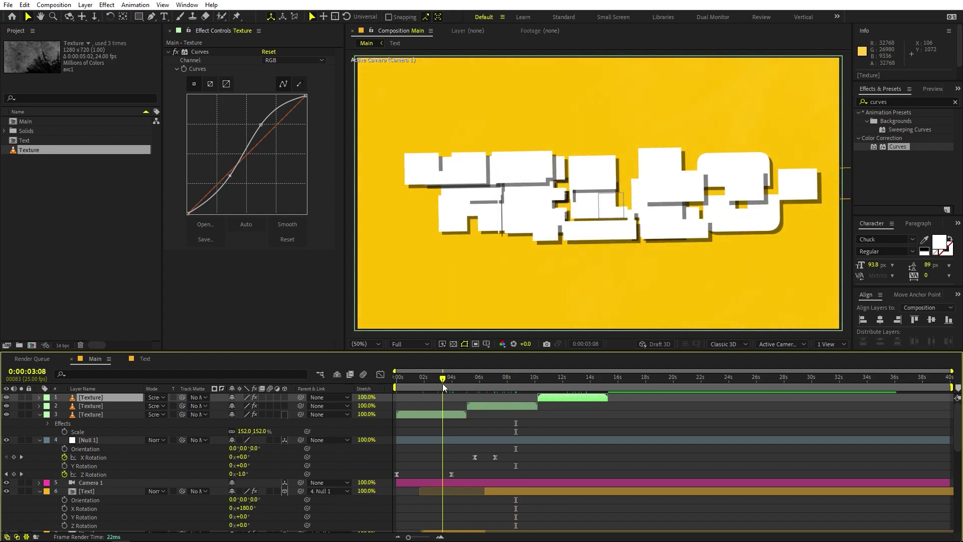
pyautogui.moveTo(439, 376); pyautogui.dragTo(437, 379)
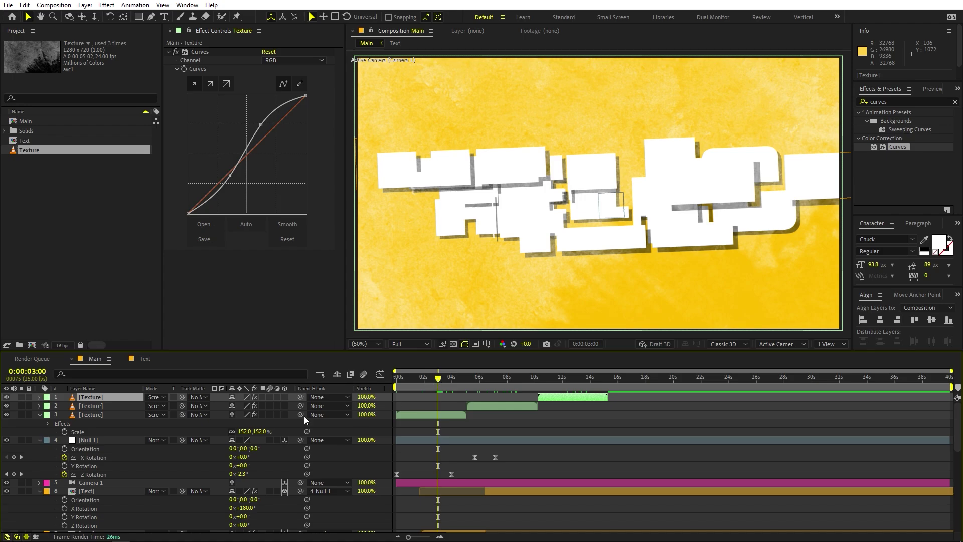
pyautogui.click(157, 415)
pyautogui.click(197, 219)
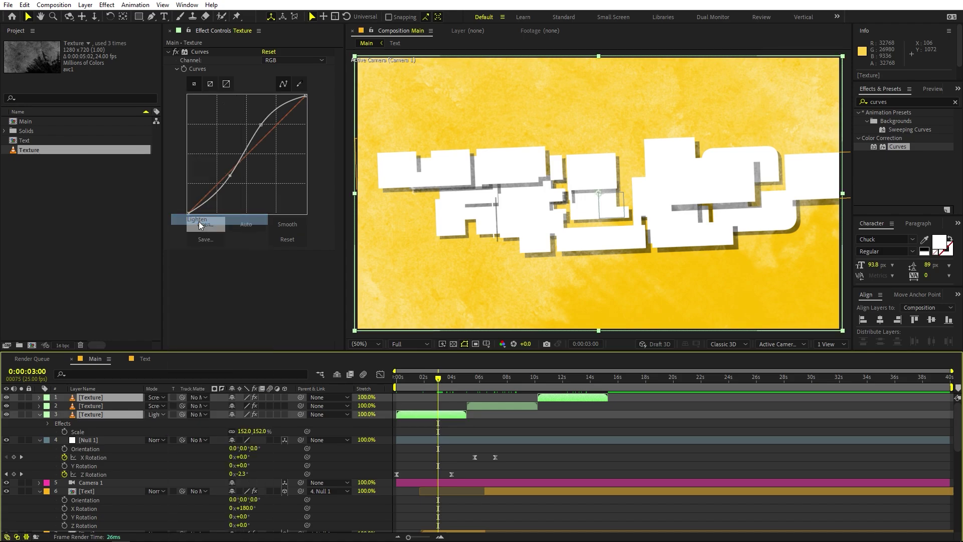
pyautogui.click(164, 415)
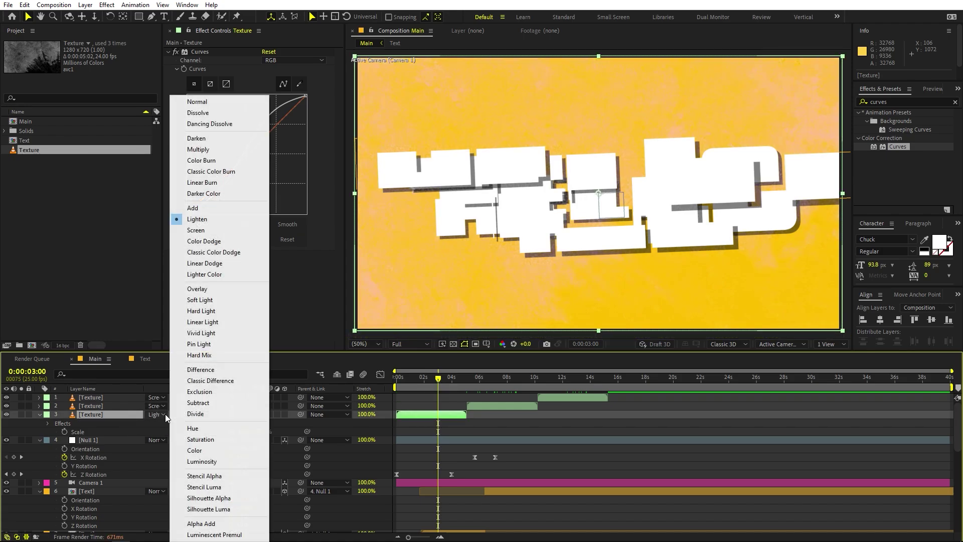
pyautogui.click(201, 149)
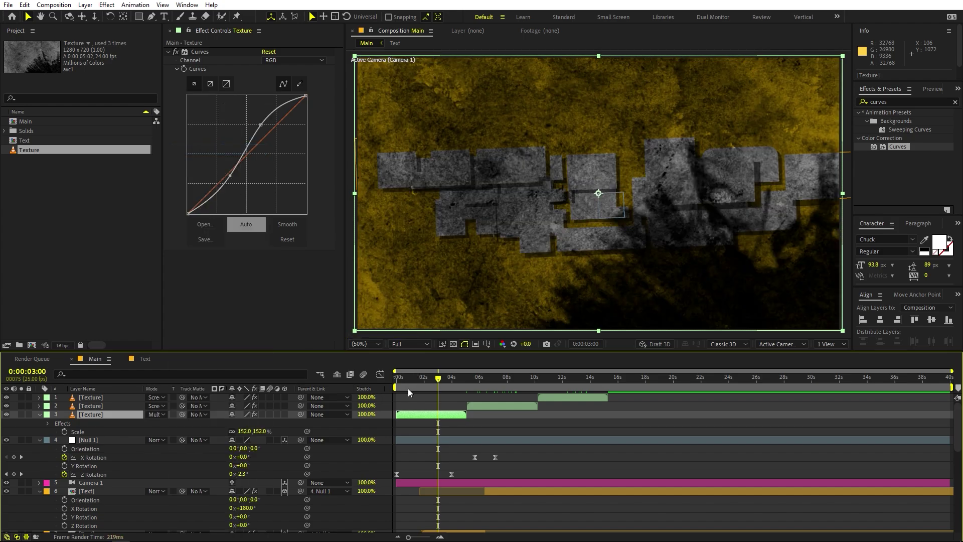
pyautogui.hotkey('ctrl', 'z')
pyautogui.press('space')
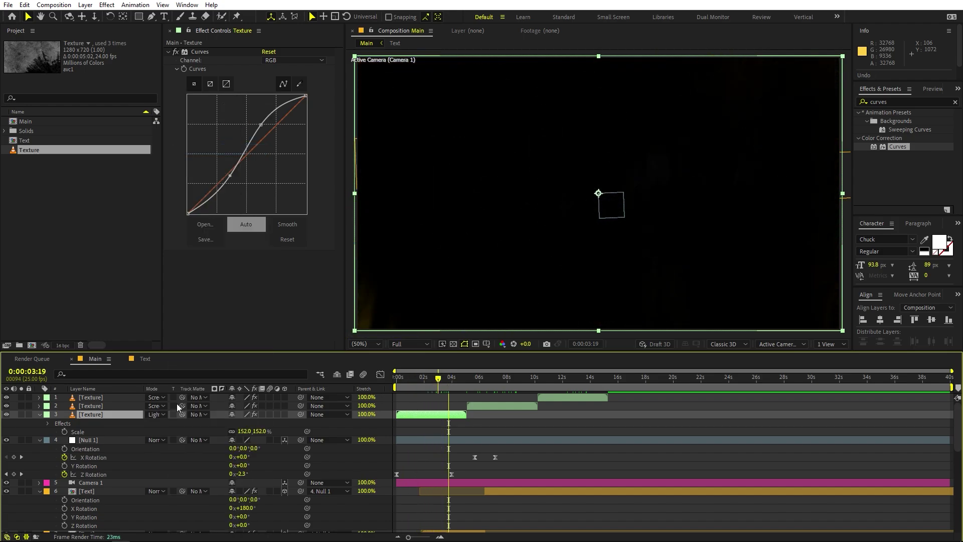
pyautogui.press('space')
pyautogui.click(164, 414)
pyautogui.click(206, 288)
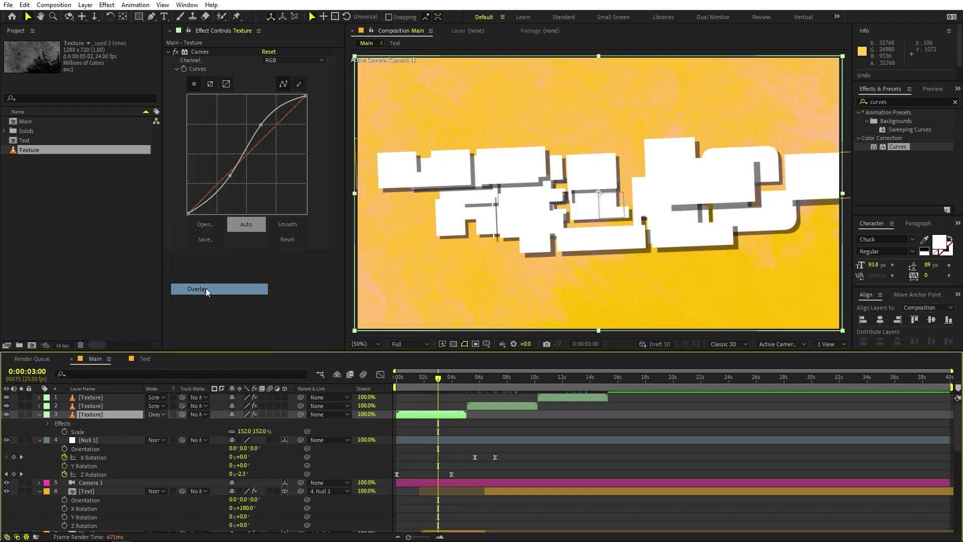
pyautogui.press('Home')
pyautogui.press('space')
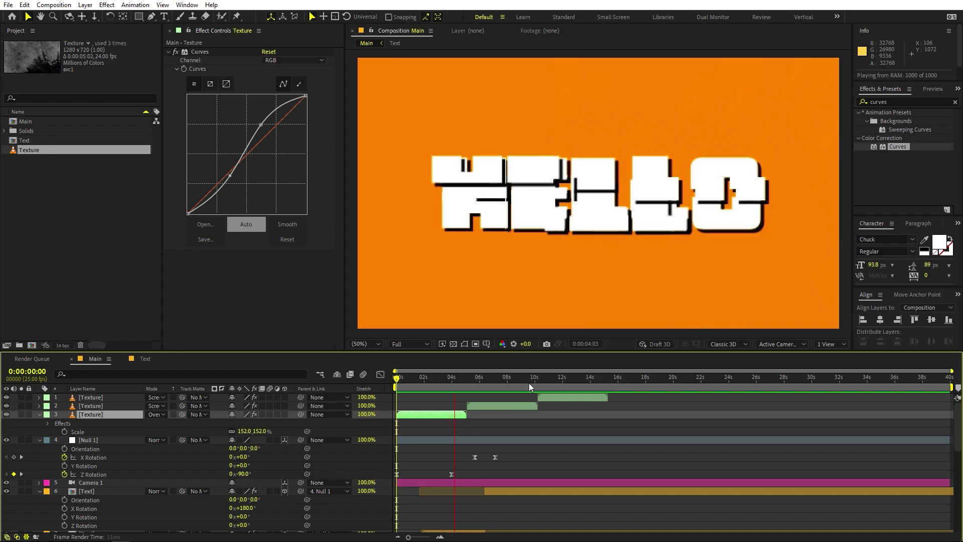
pyautogui.moveTo(467, 384); pyautogui.dragTo(438, 384)
pyautogui.hotkey('ctrl', 'z')
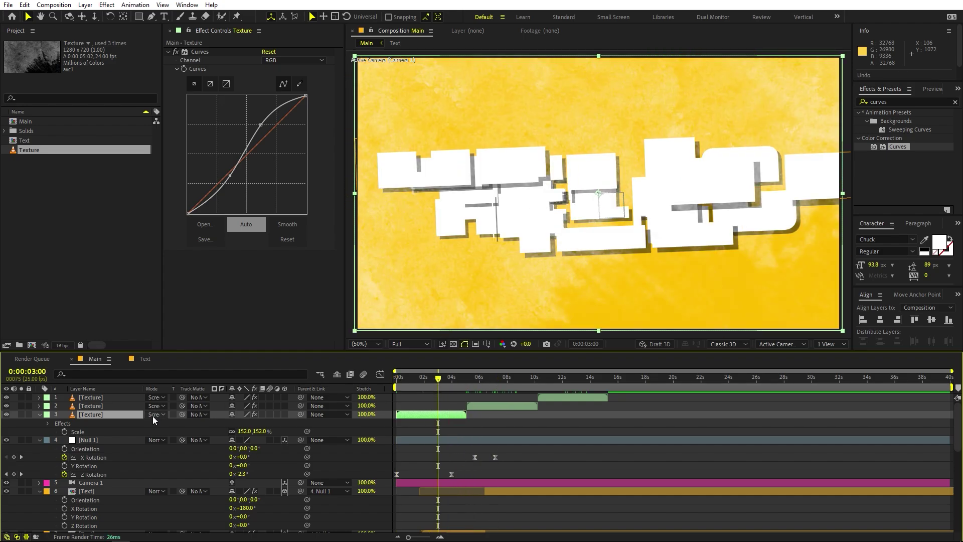
pyautogui.click(615, 414)
pyautogui.scroll(-2, 616, 413)
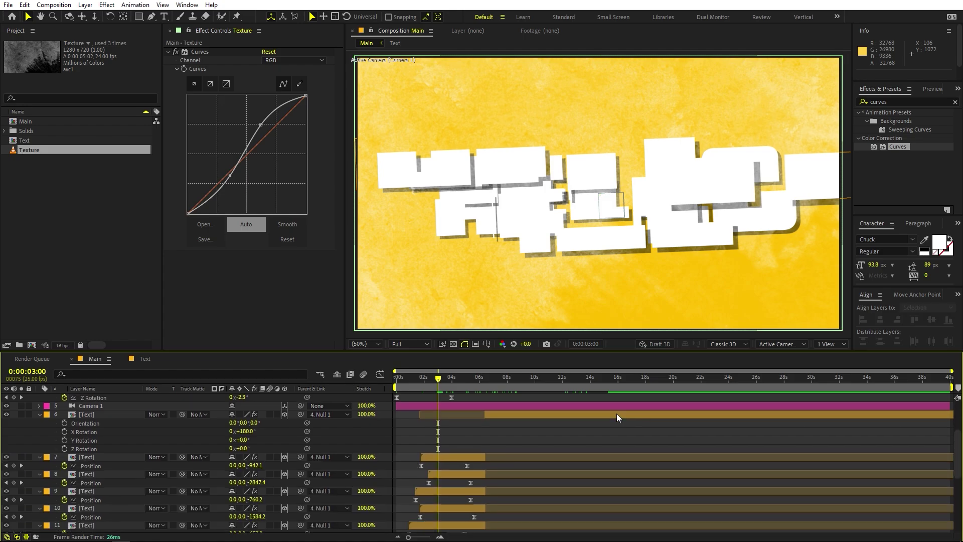
pyautogui.scroll(2, 616, 414)
pyautogui.click(83, 284)
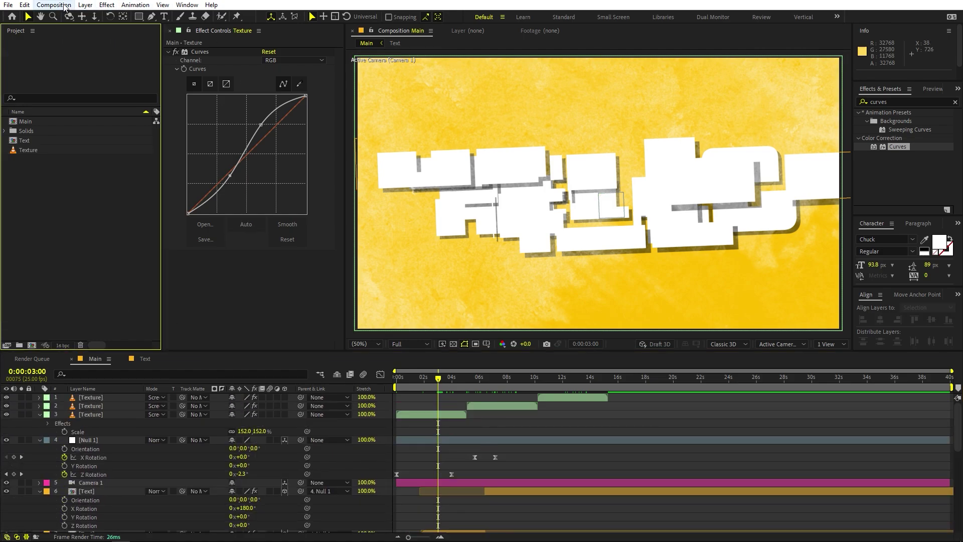
# Create a new adjustment layer in the composition via Layer > New > Adjustment Layer
pyautogui.click(85, 4)
pyautogui.click(573, 434)
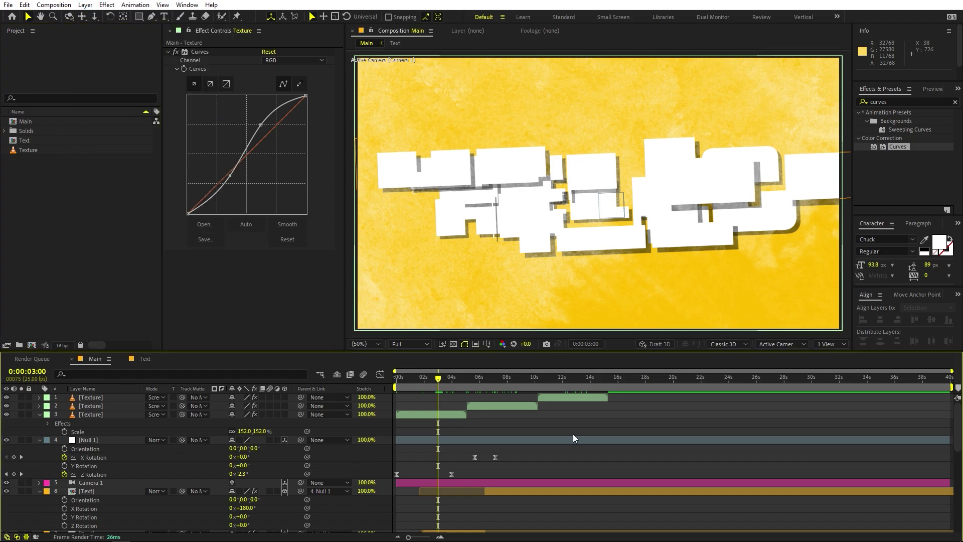
pyautogui.click(85, 4)
pyautogui.moveTo(228, 19)
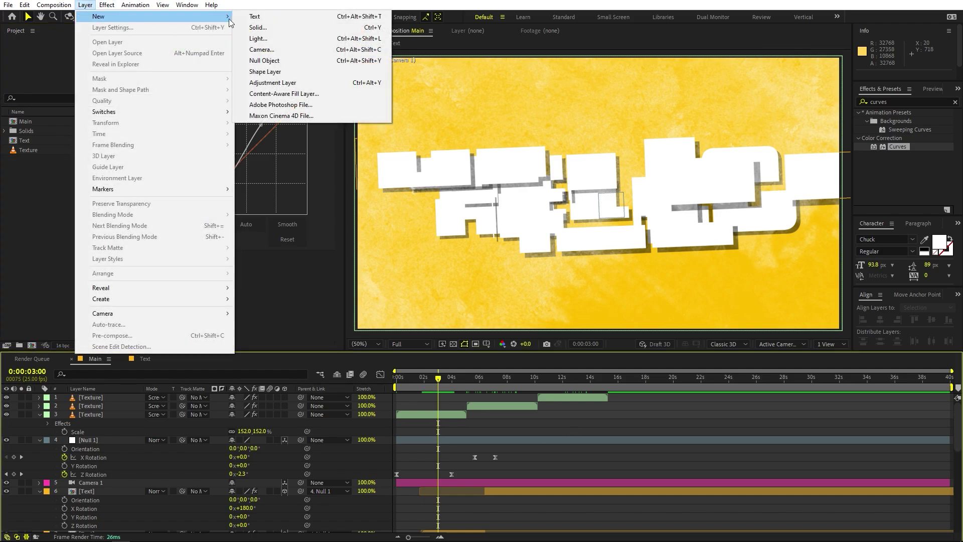
pyautogui.click(280, 80)
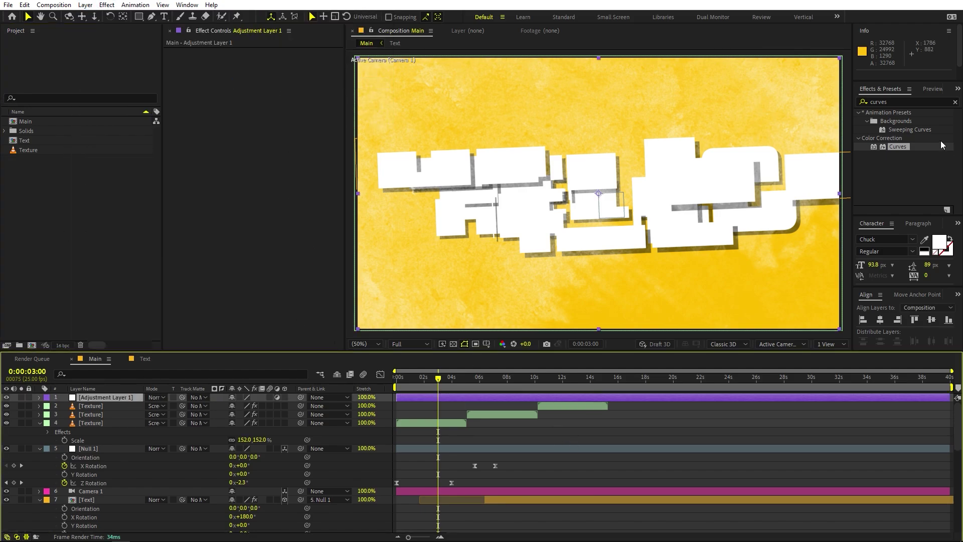
# Apply Posterize Time to the adjustment layer and move it just above Null 1
pyautogui.click(905, 102)
pyautogui.write('po')
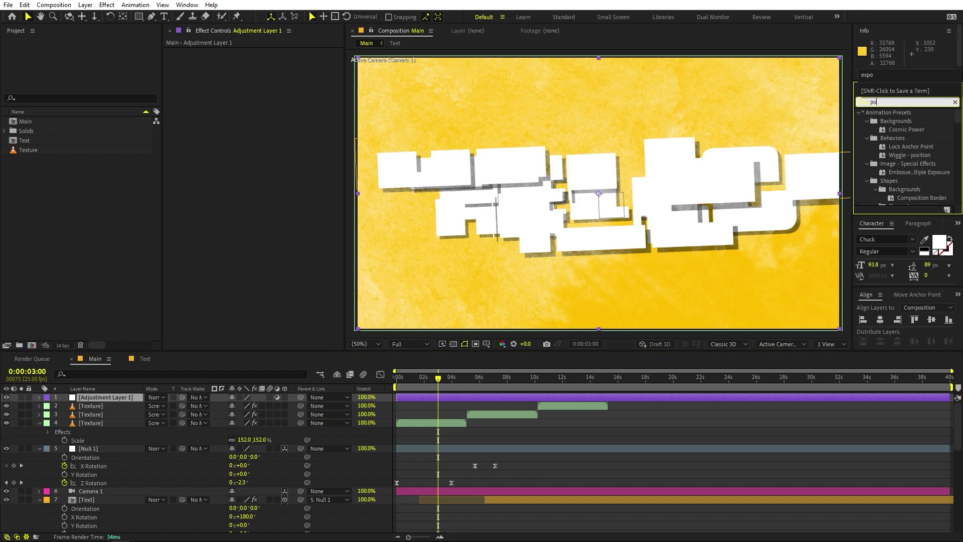
pyautogui.write('ster')
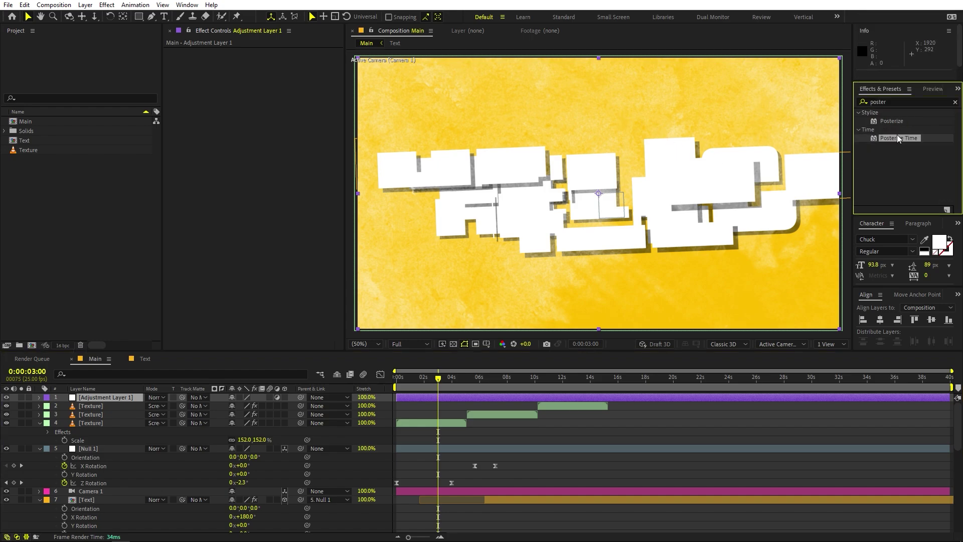
pyautogui.moveTo(896, 136); pyautogui.dragTo(122, 397)
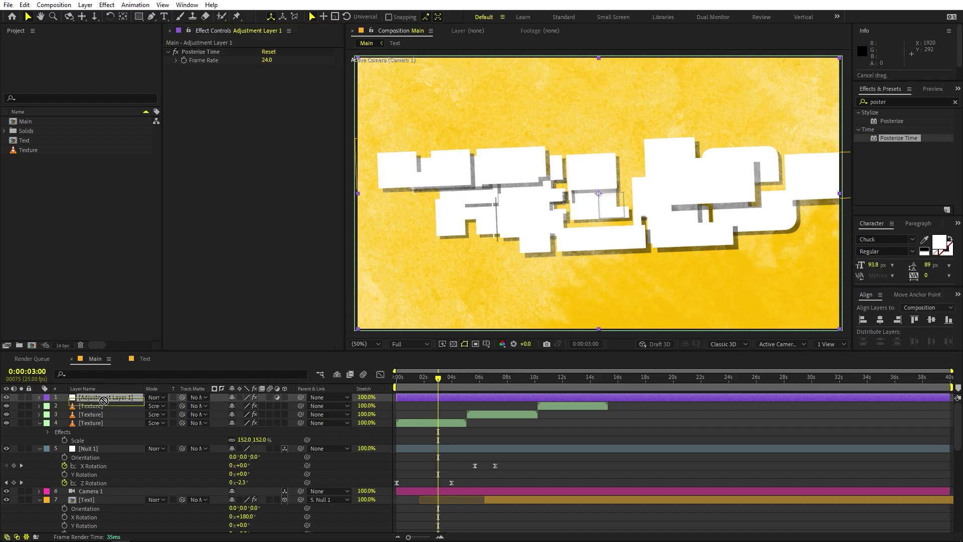
pyautogui.moveTo(112, 435); pyautogui.dragTo(113, 435)
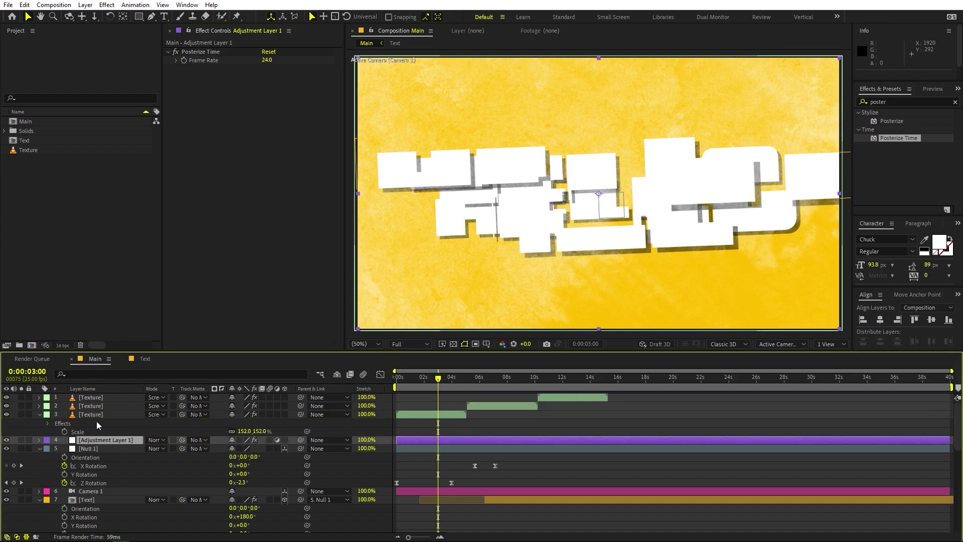
# Set Posterize Time's frame rate to 12 fps and preview the choppy animation
pyautogui.click(267, 60)
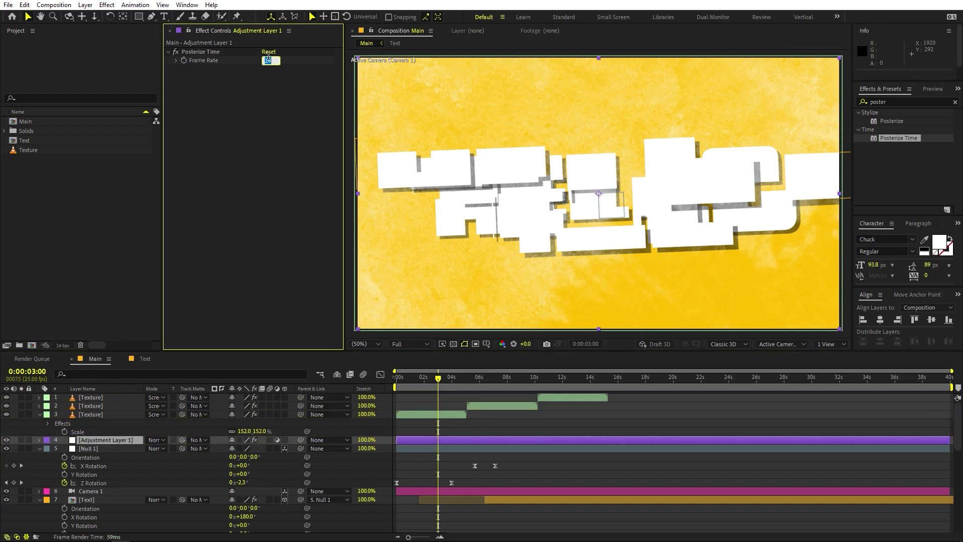
pyautogui.write('12')
pyautogui.press('Return')
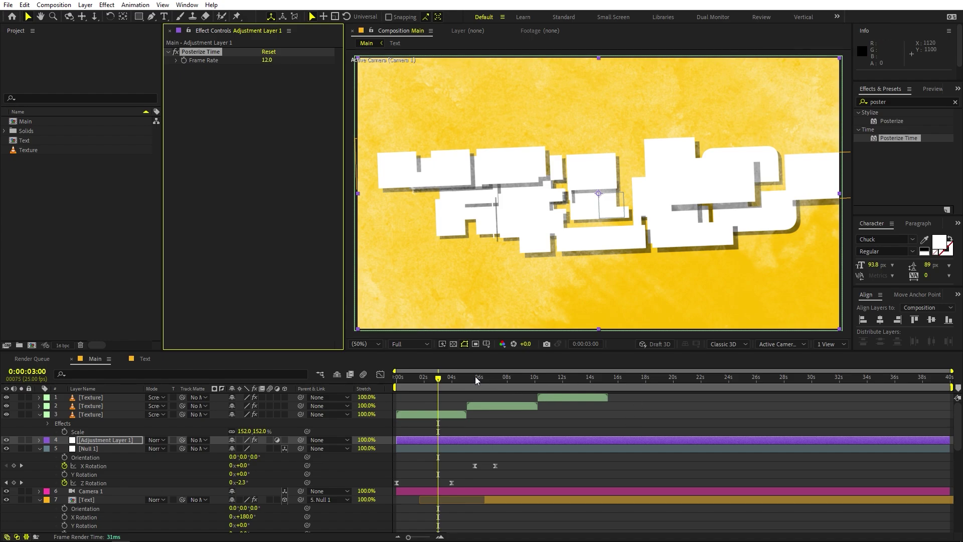
pyautogui.press('space')
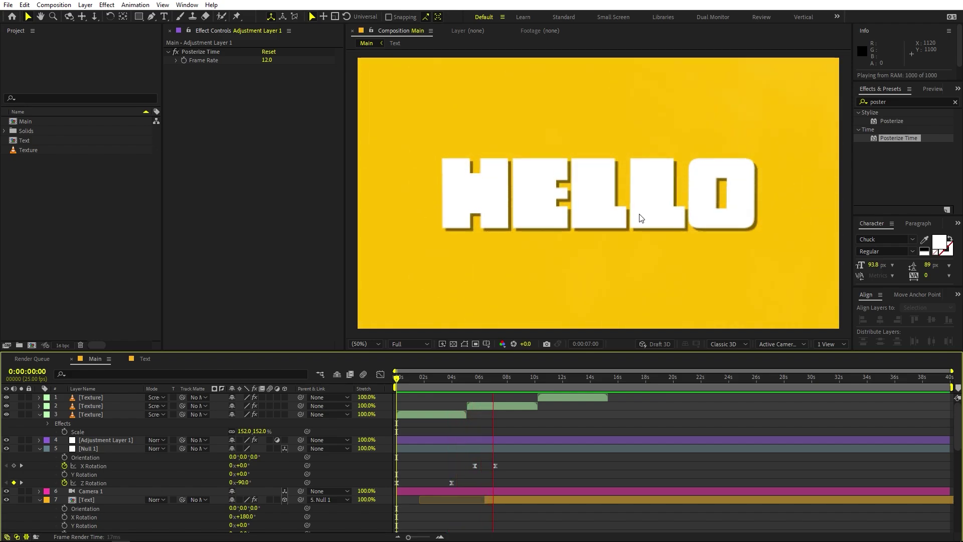
pyautogui.press('space')
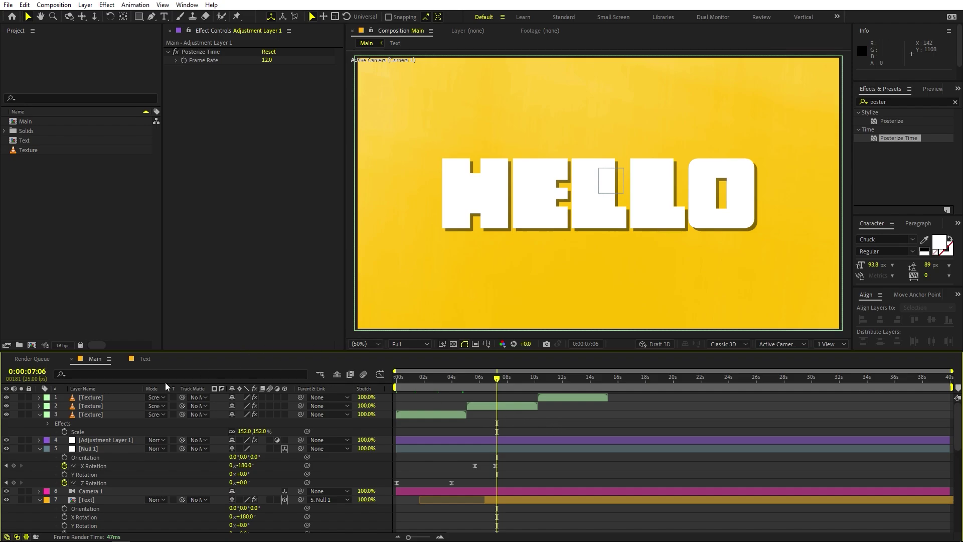
# In the Text composition, change the HELLO text to SAM
pyautogui.click(144, 357)
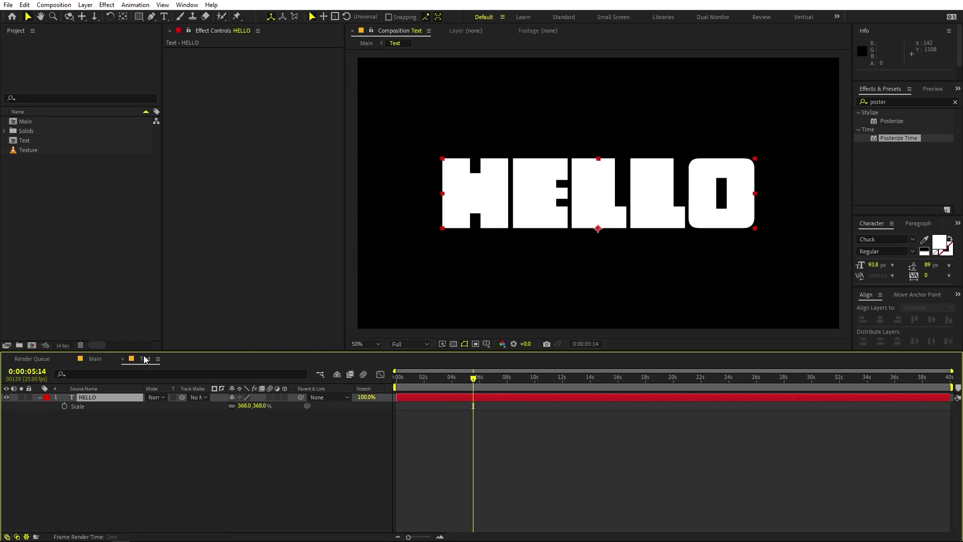
pyautogui.doubleClick(84, 396)
pyautogui.write('SAM')
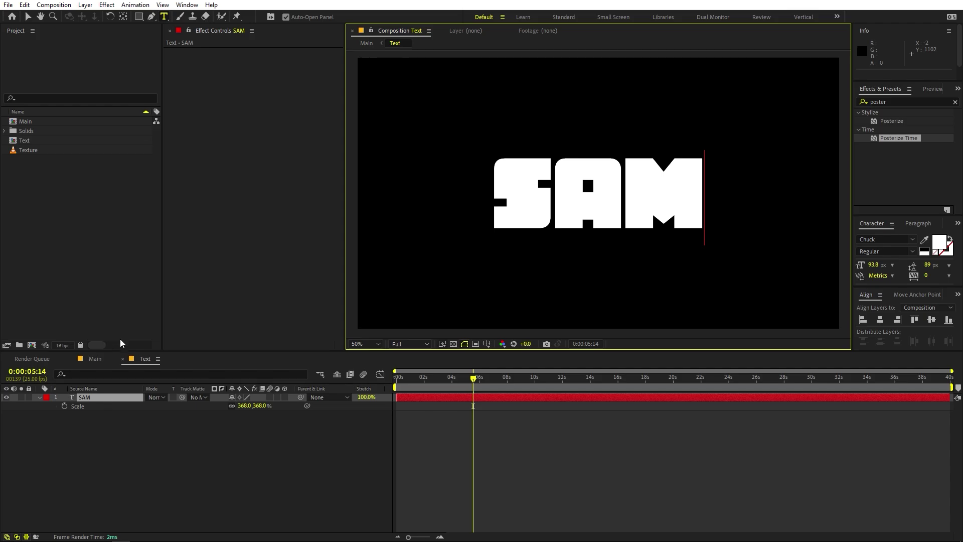
pyautogui.click(108, 407)
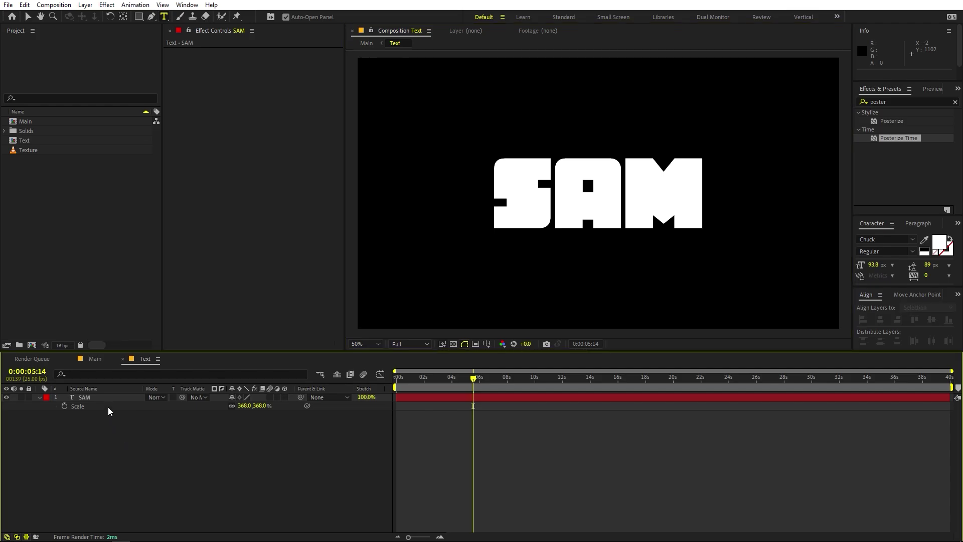
# Preview the SAM animation in the Main composition from the start, then move to about 12 seconds
pyautogui.click(92, 358)
pyautogui.click(398, 386)
pyautogui.press('space')
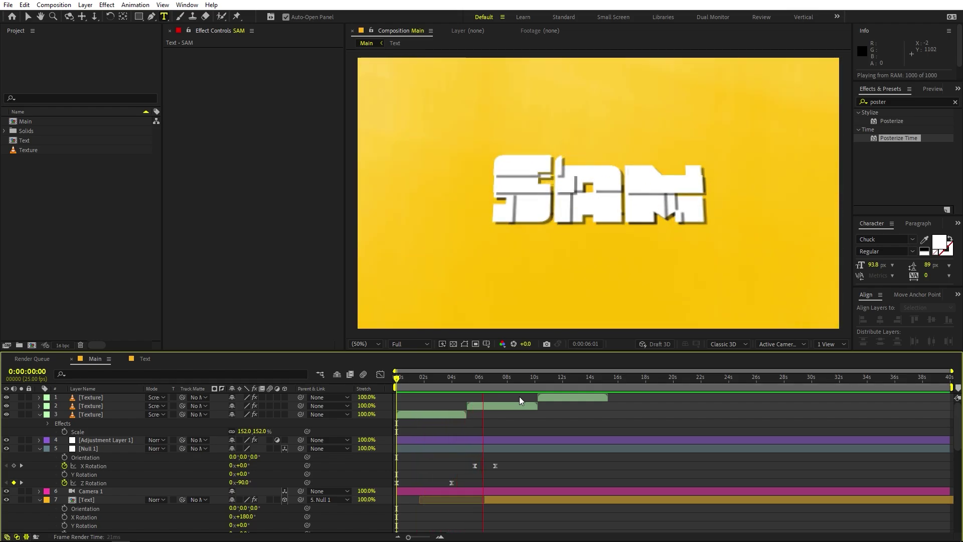
pyautogui.press('space')
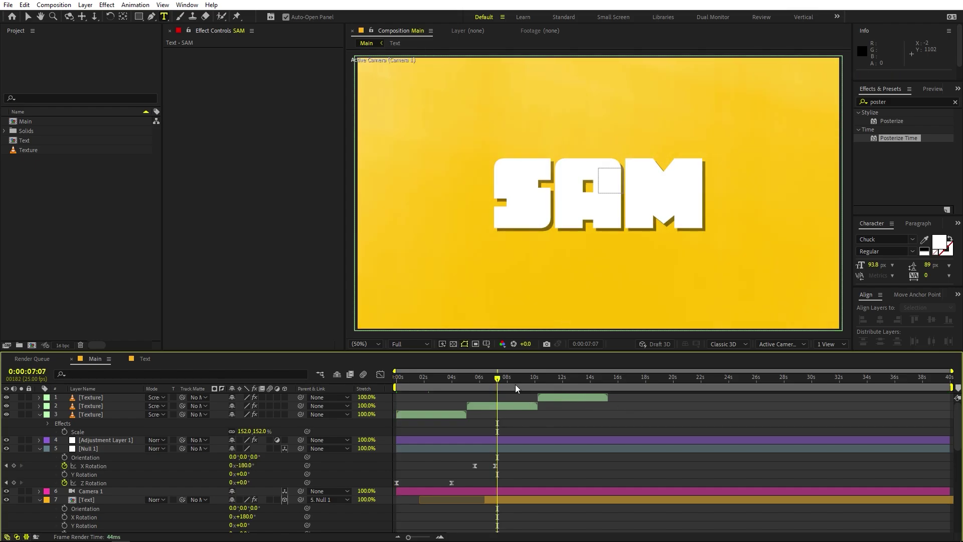
pyautogui.moveTo(515, 384); pyautogui.dragTo(569, 384)
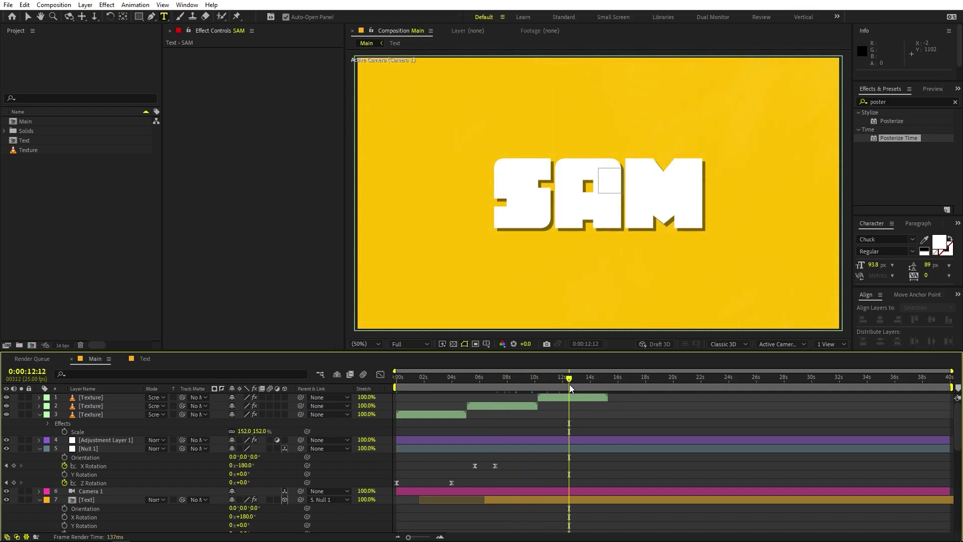